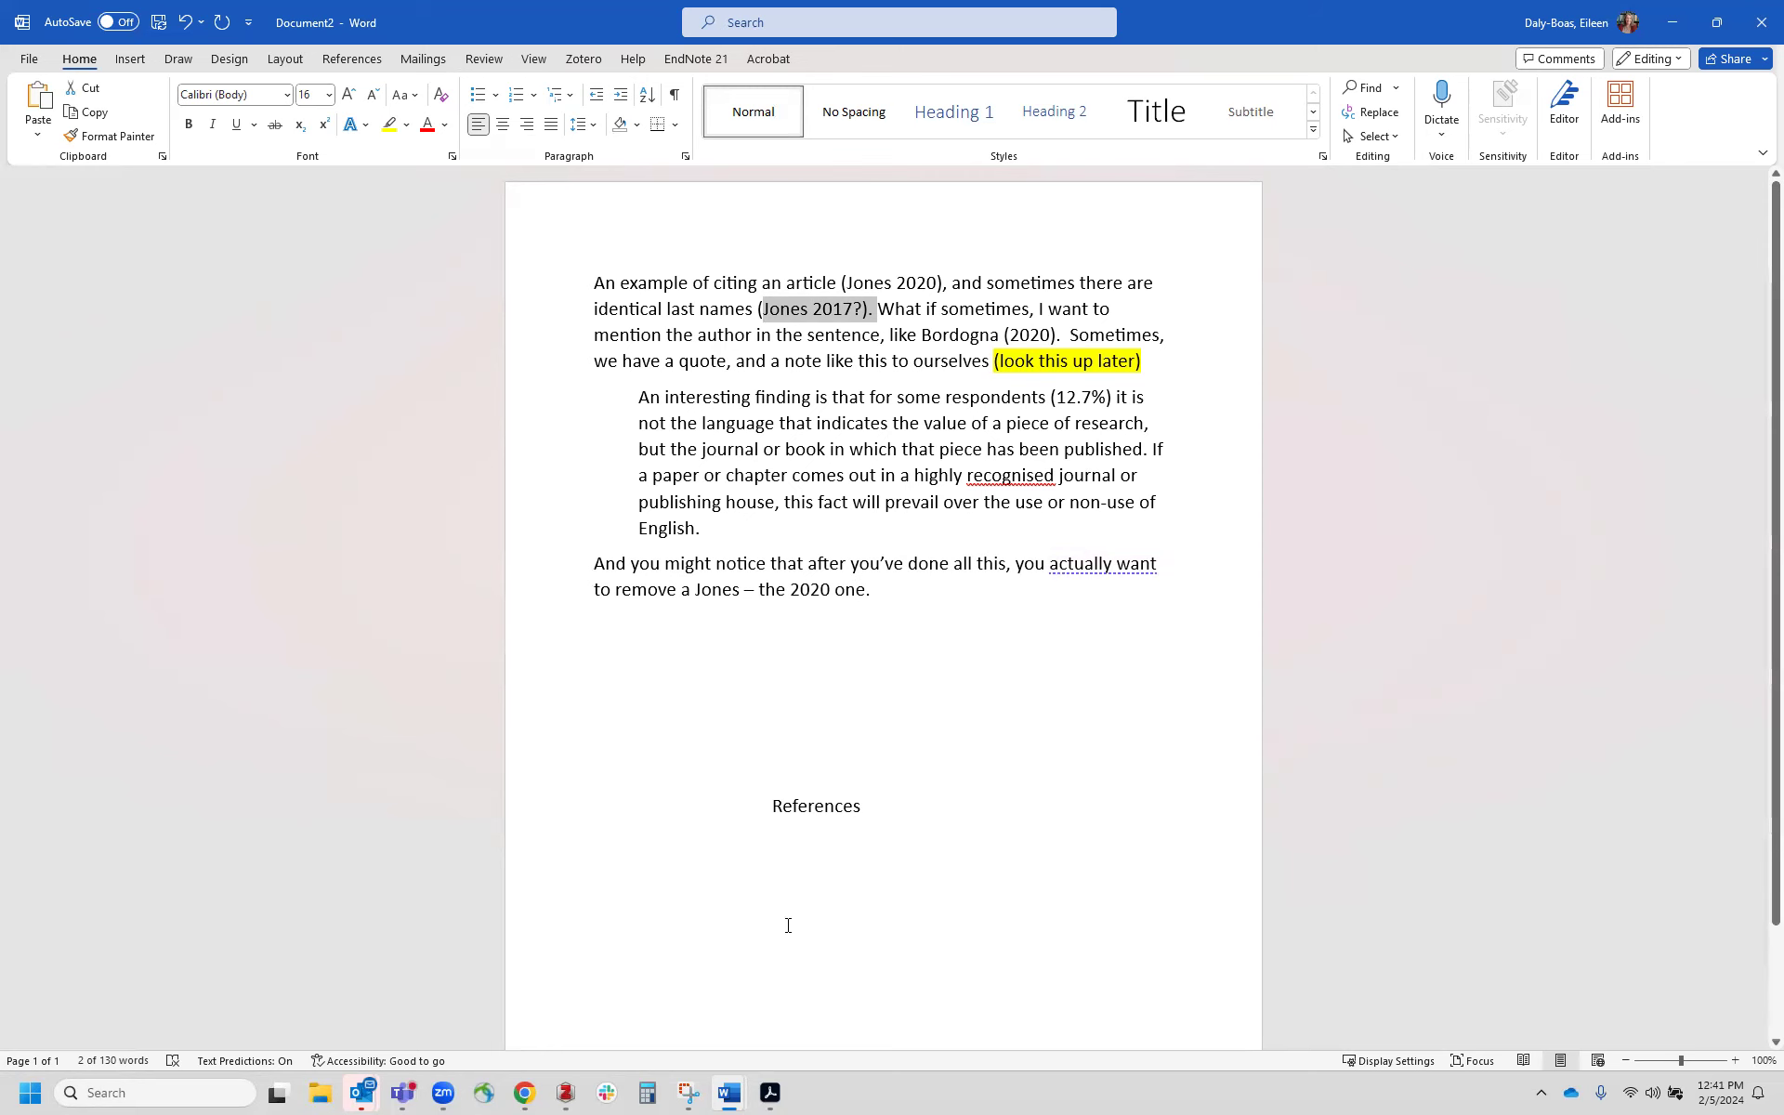
Step: Select the typed (Jones 2020) and start a Zotero citation, setting the document style to APA 7th edition
key(alt+Tab)
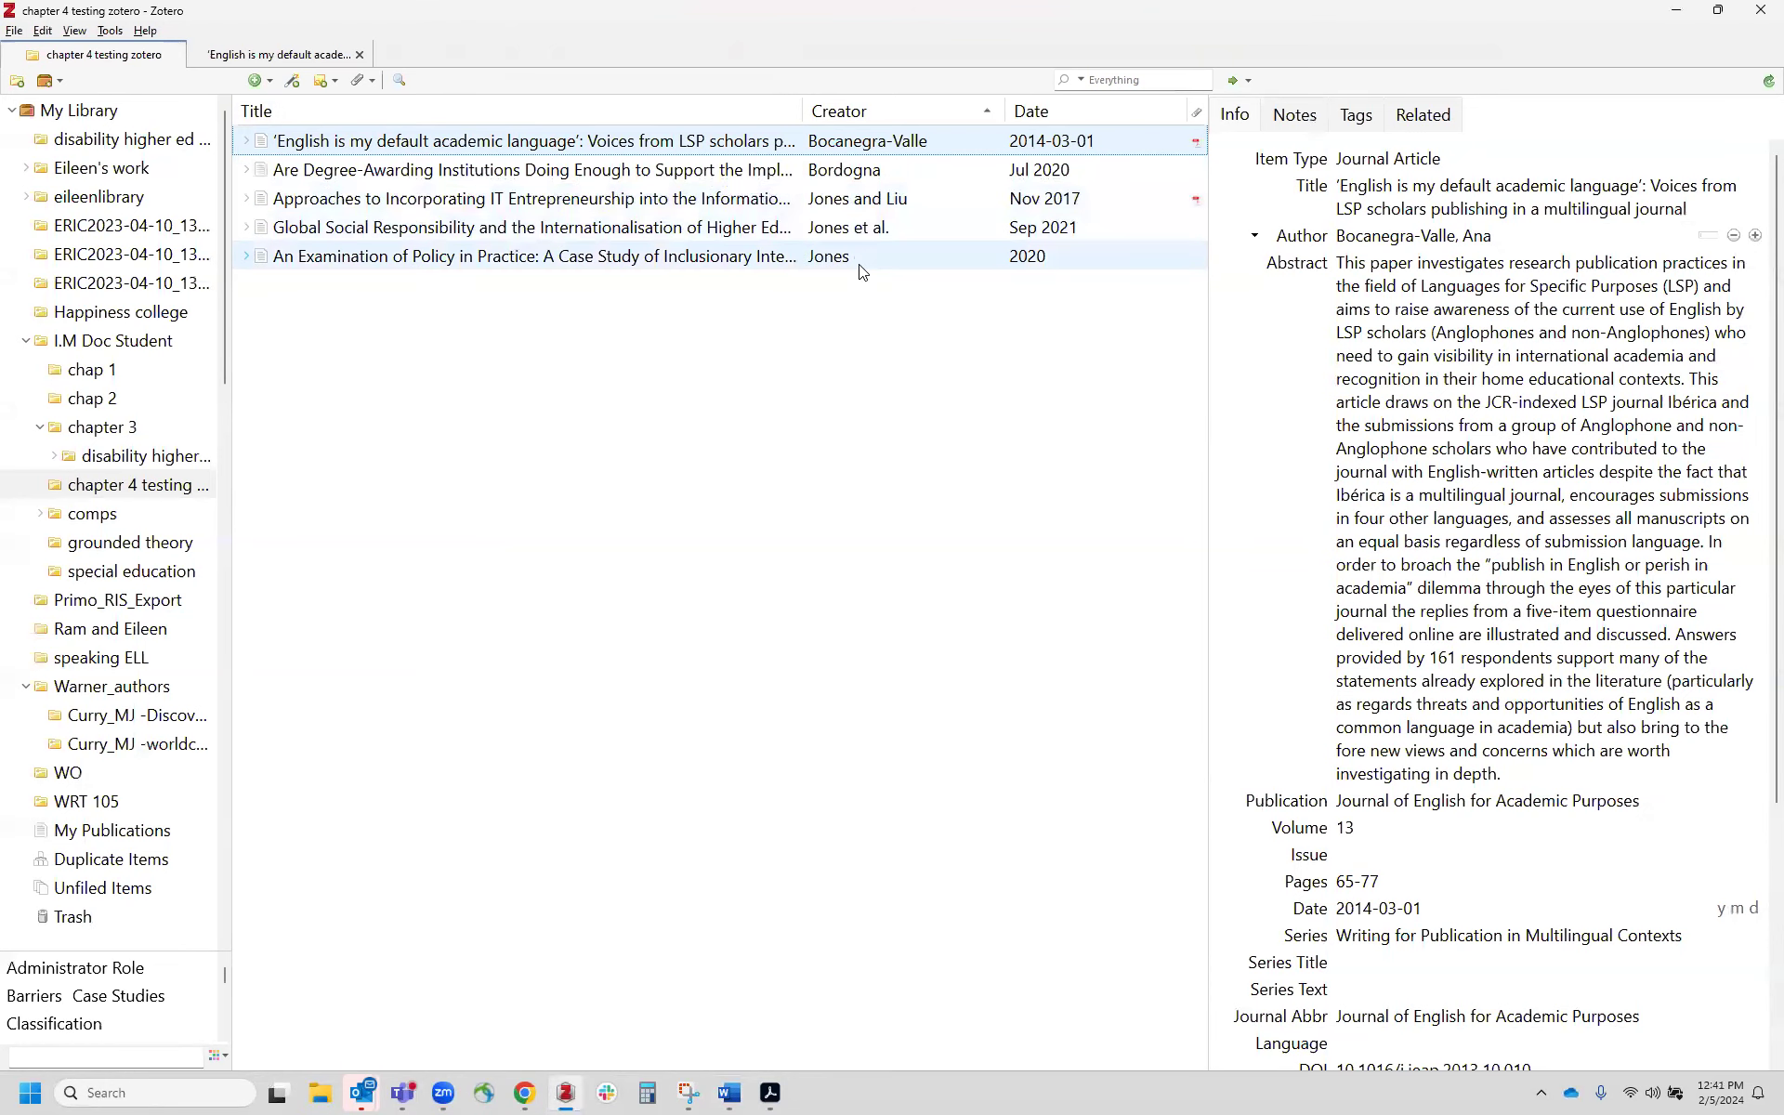
key(alt+Tab)
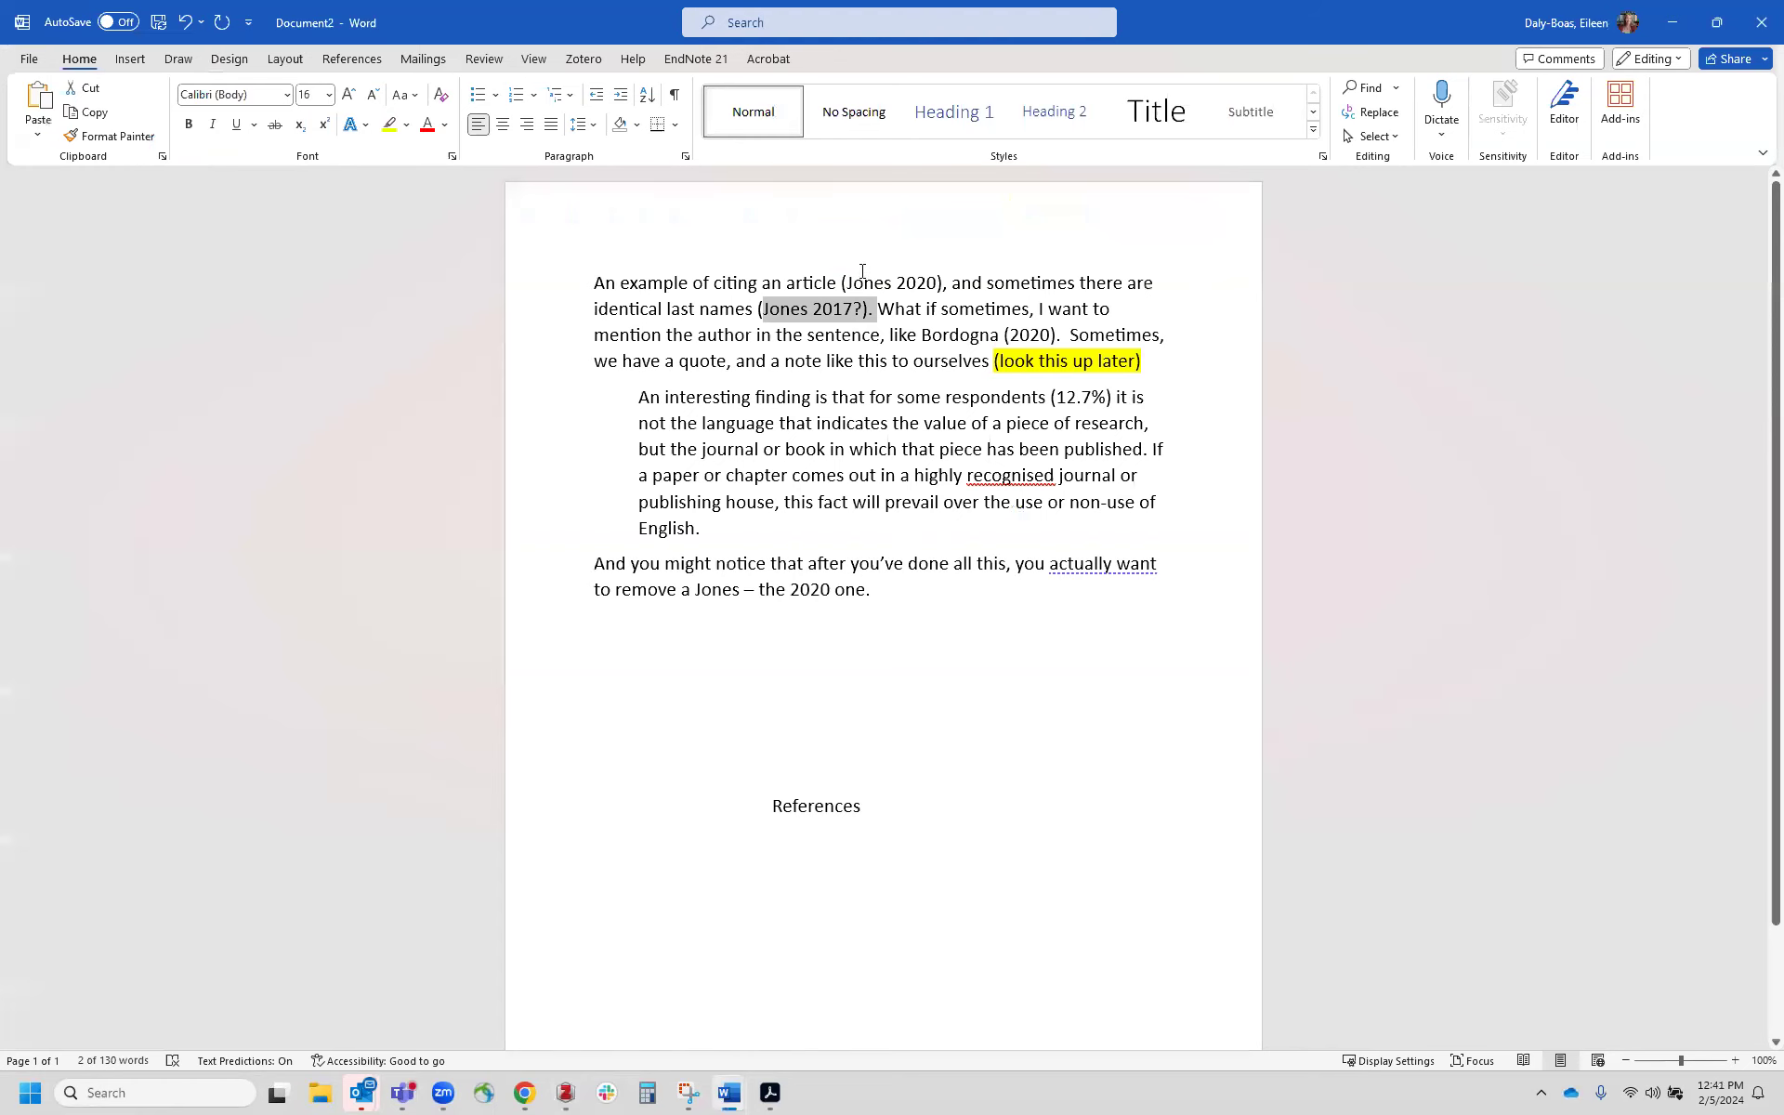
drag(840, 280, 941, 282)
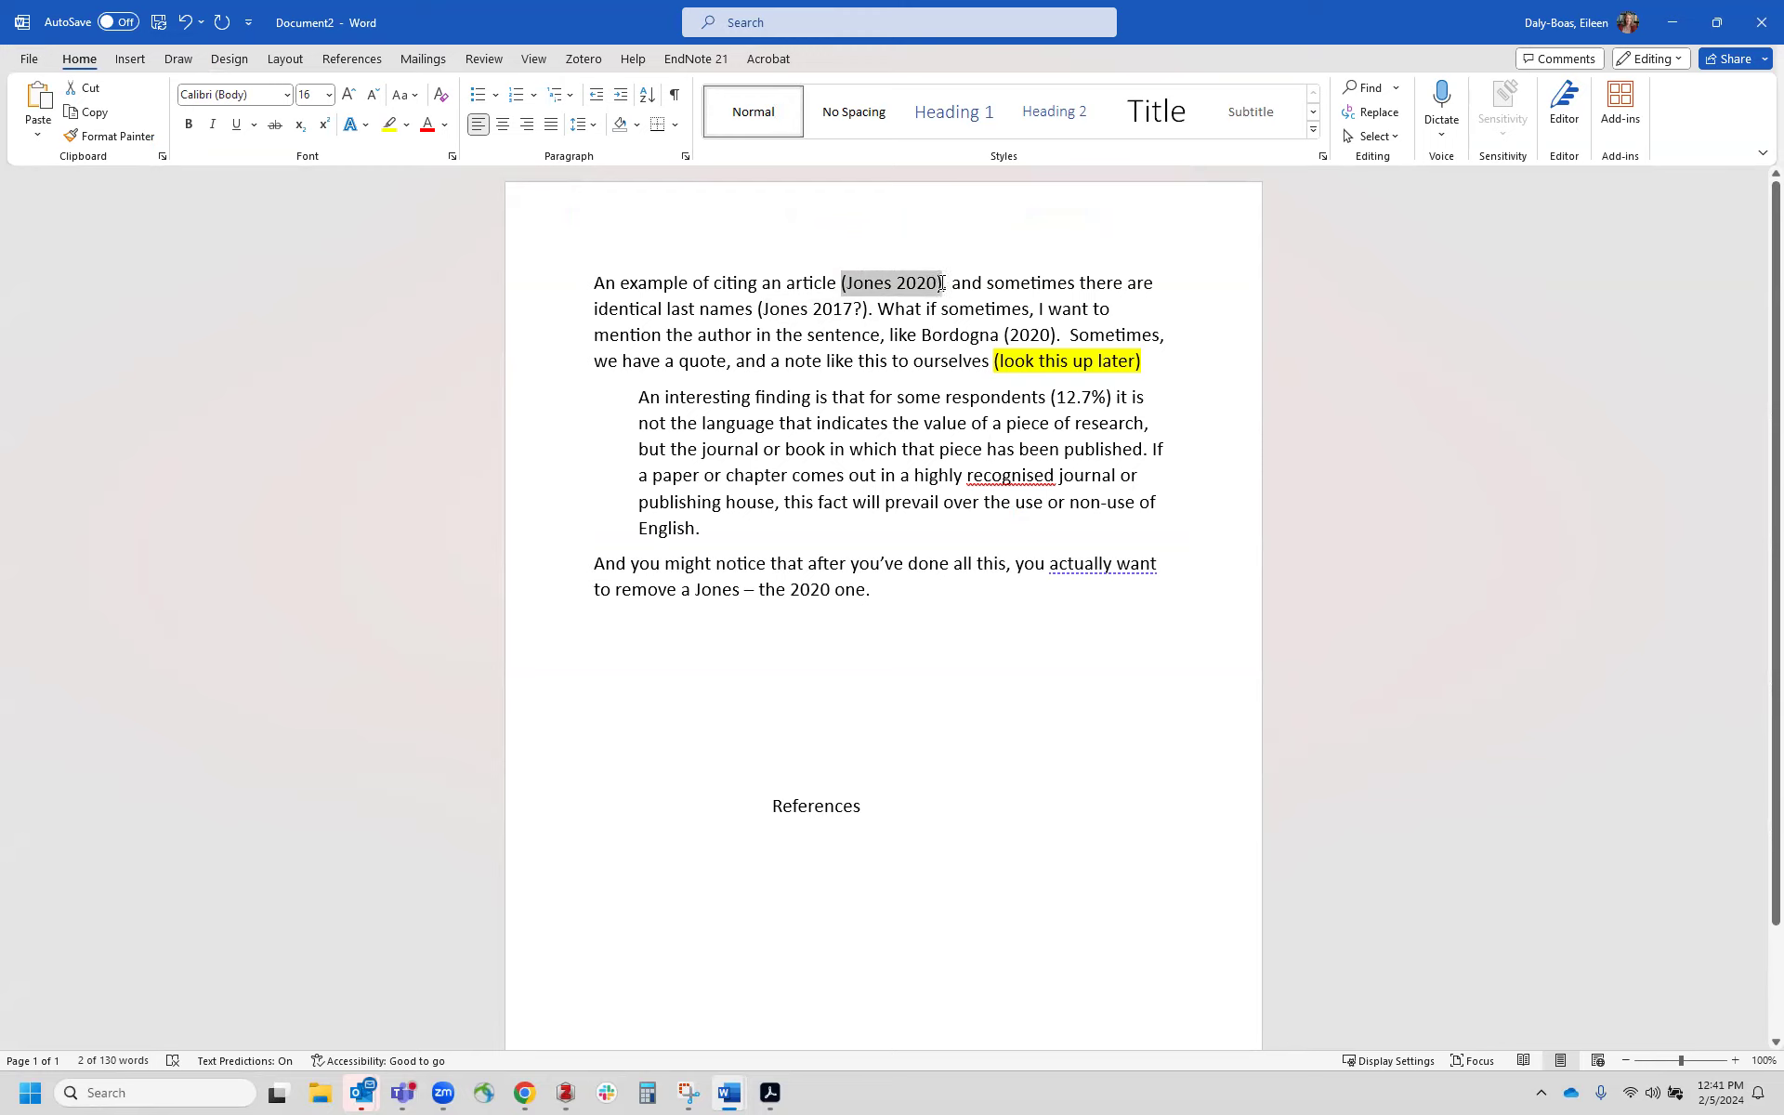
click(583, 59)
click(30, 108)
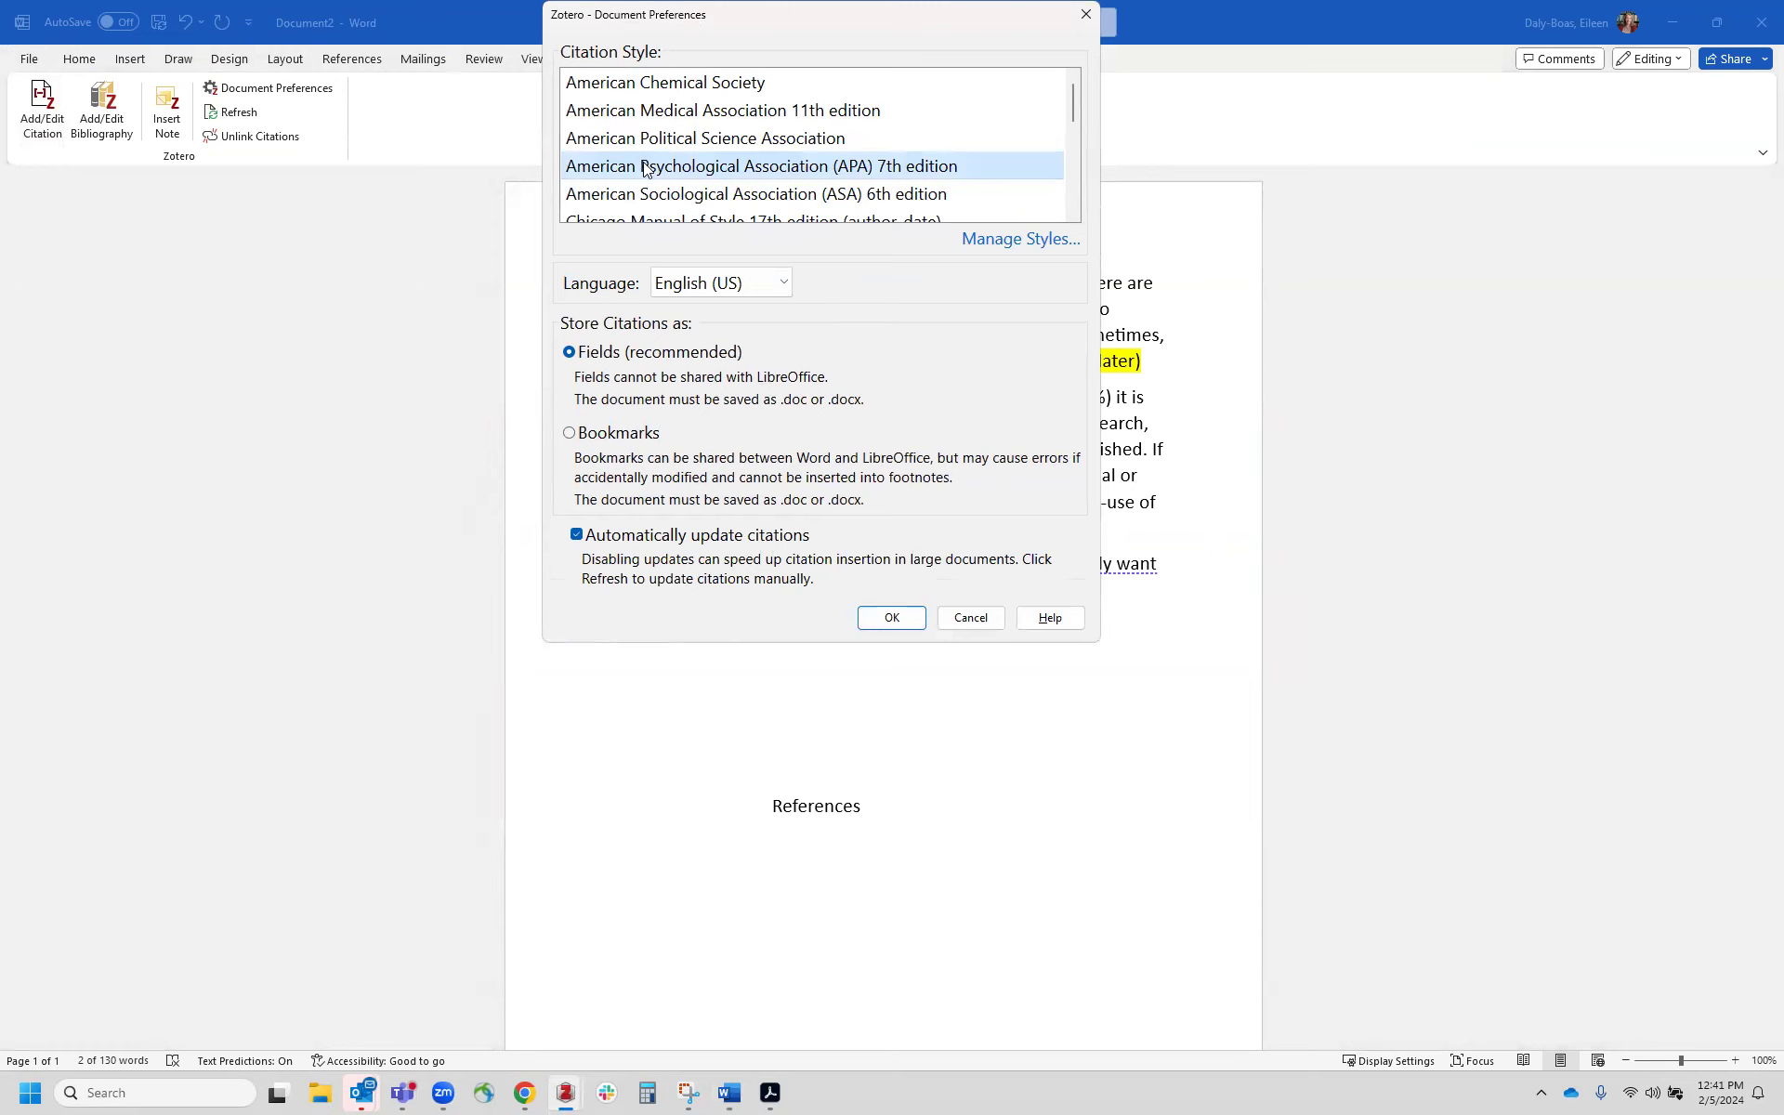
click(893, 618)
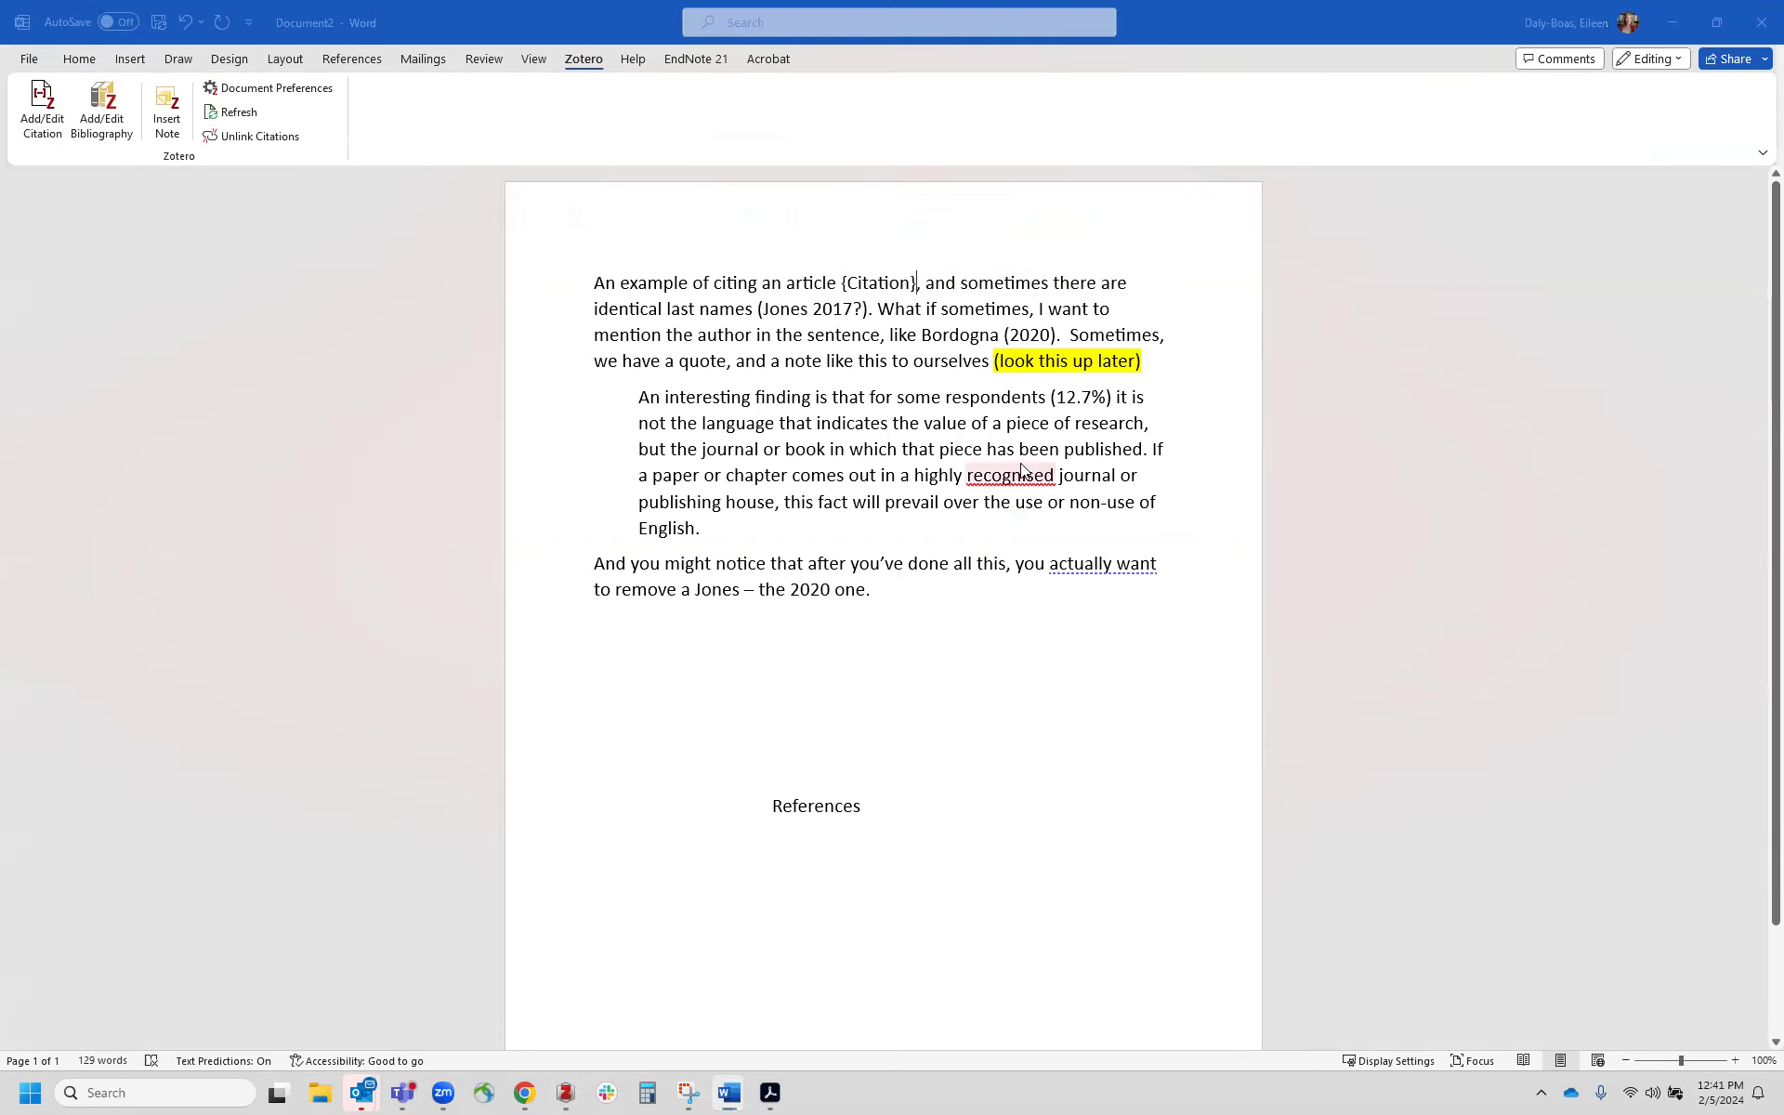
Step: Cite the 2020 Jones article on policy in practice in place of the selected text
text(Jones)
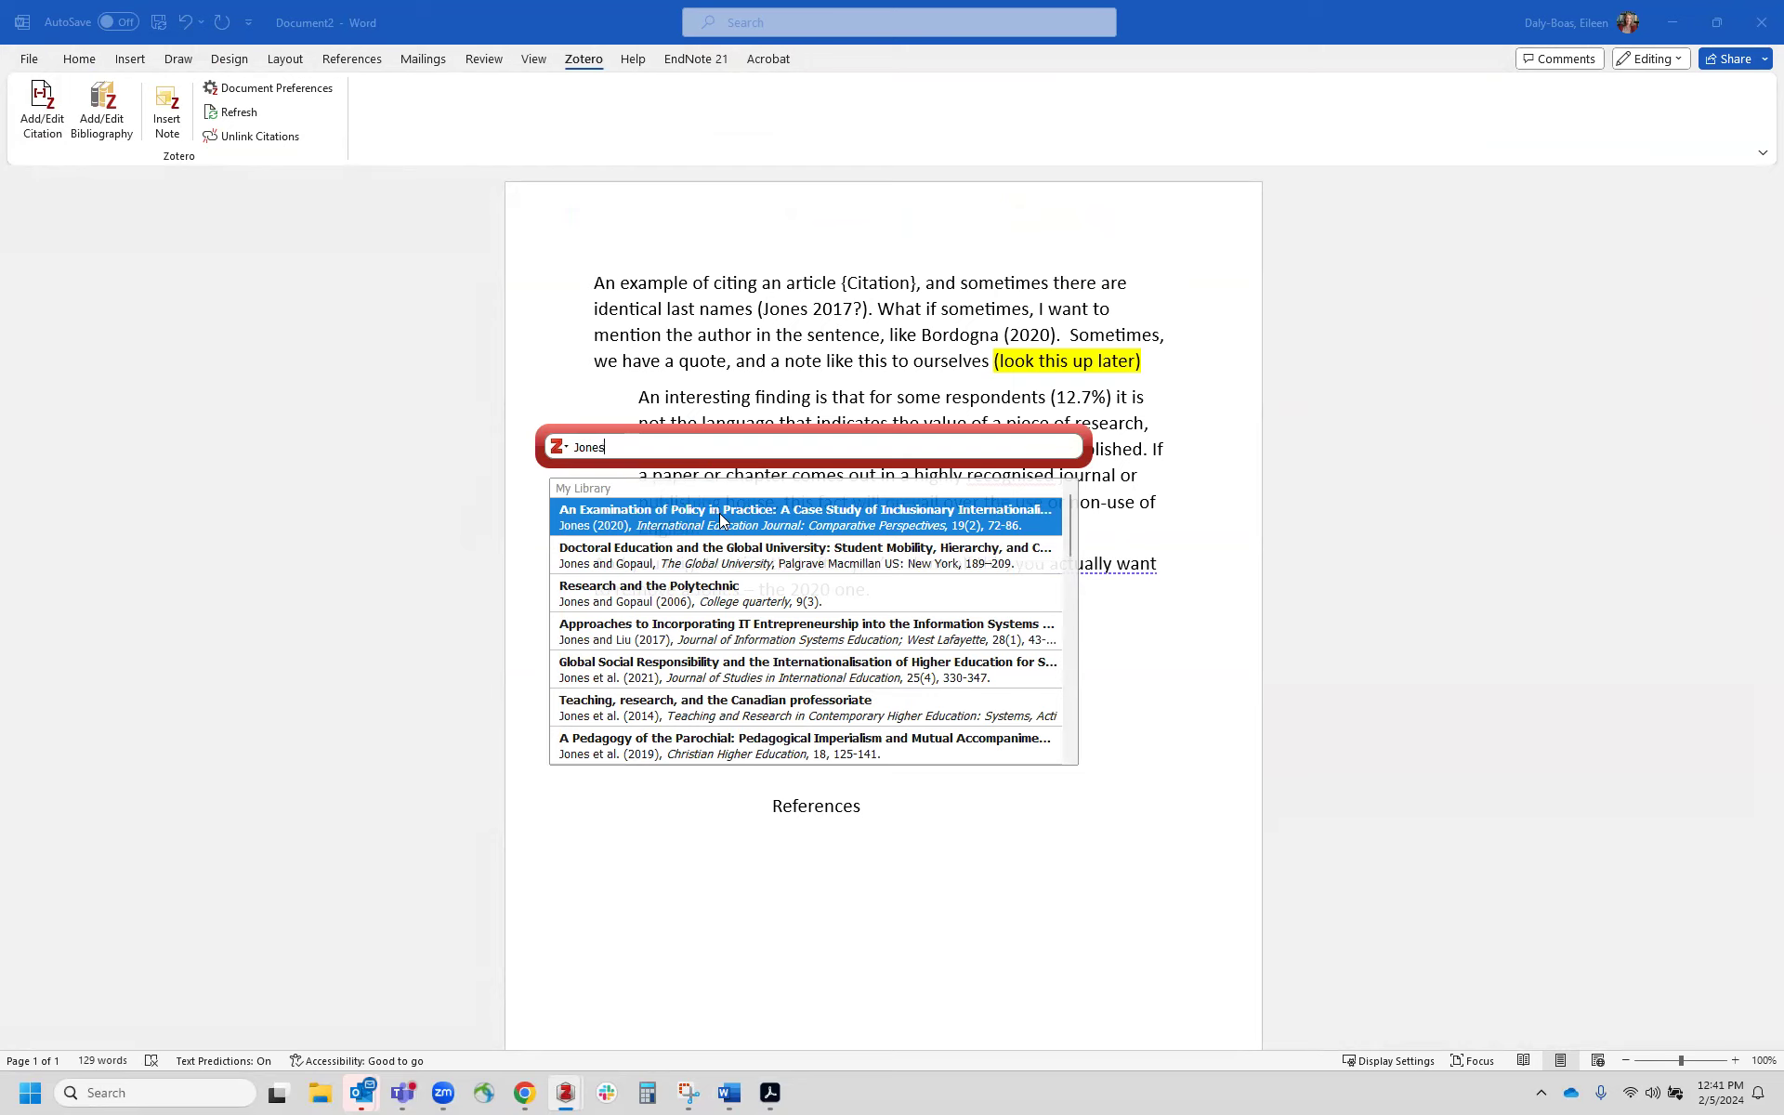
click(631, 517)
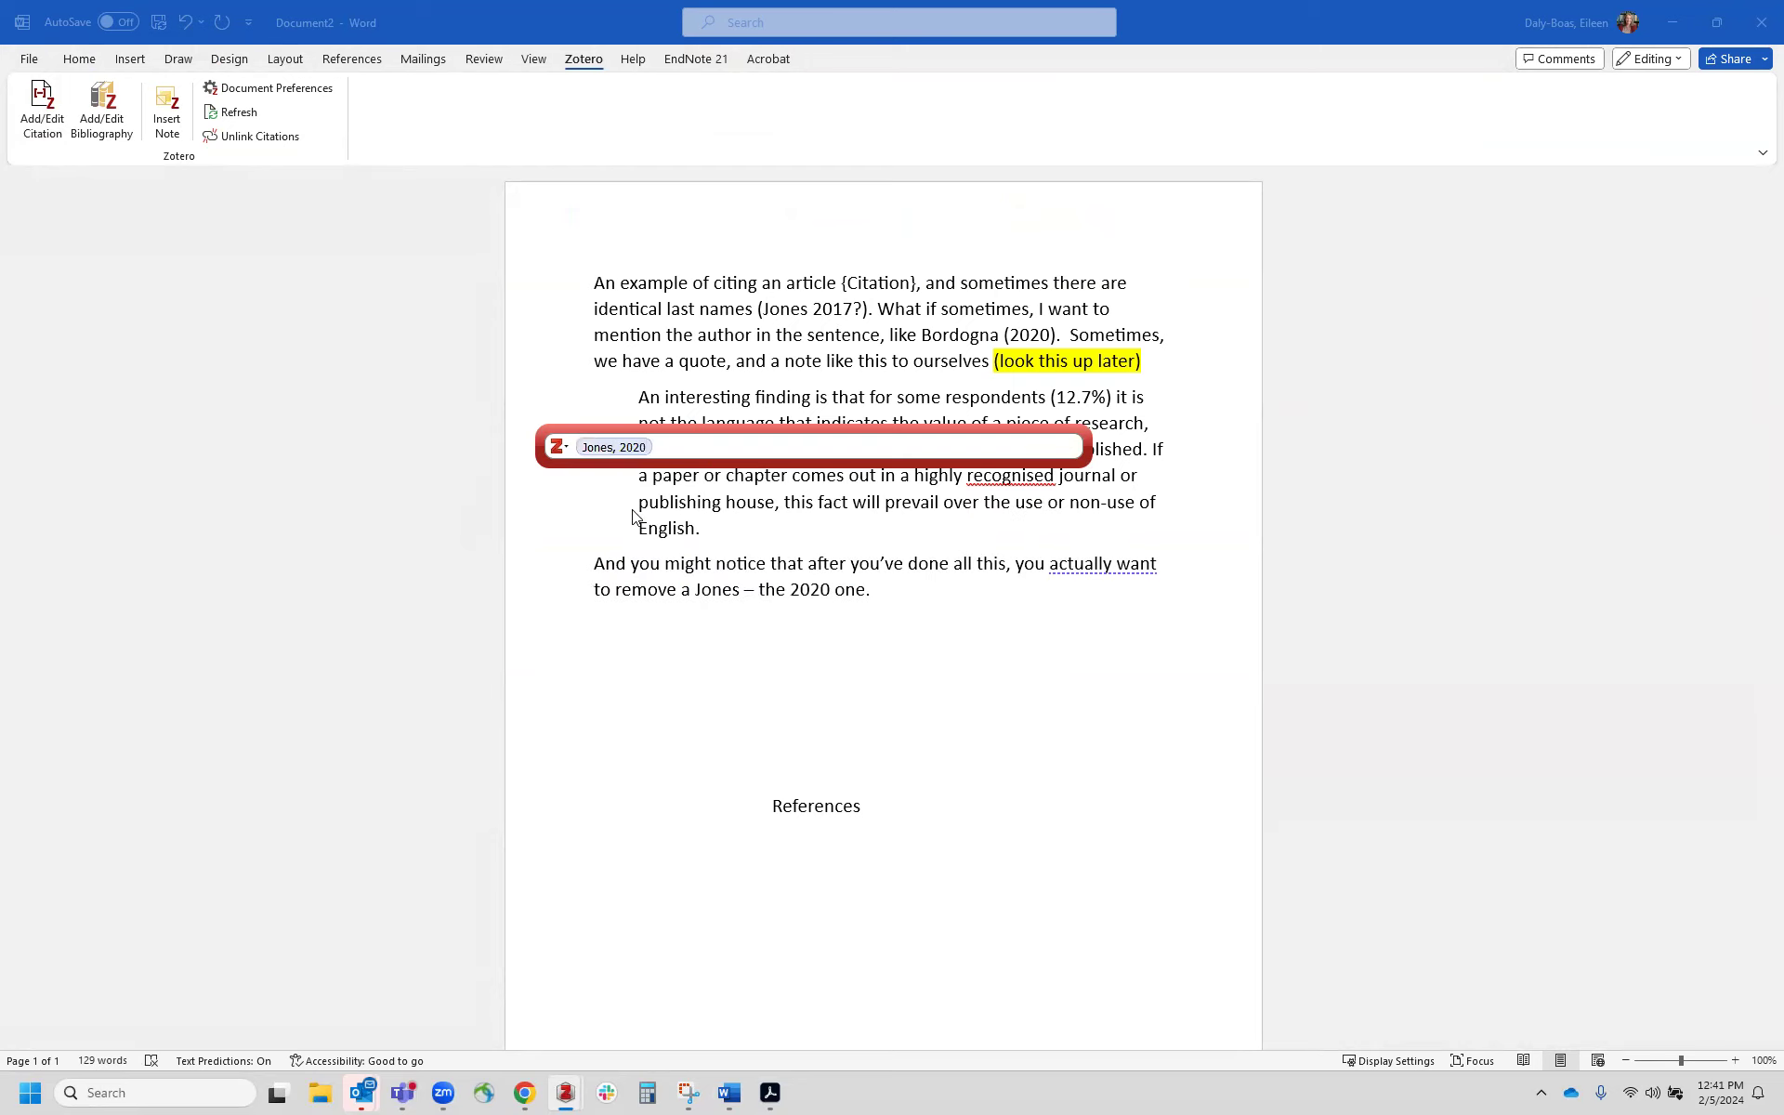
key(Return)
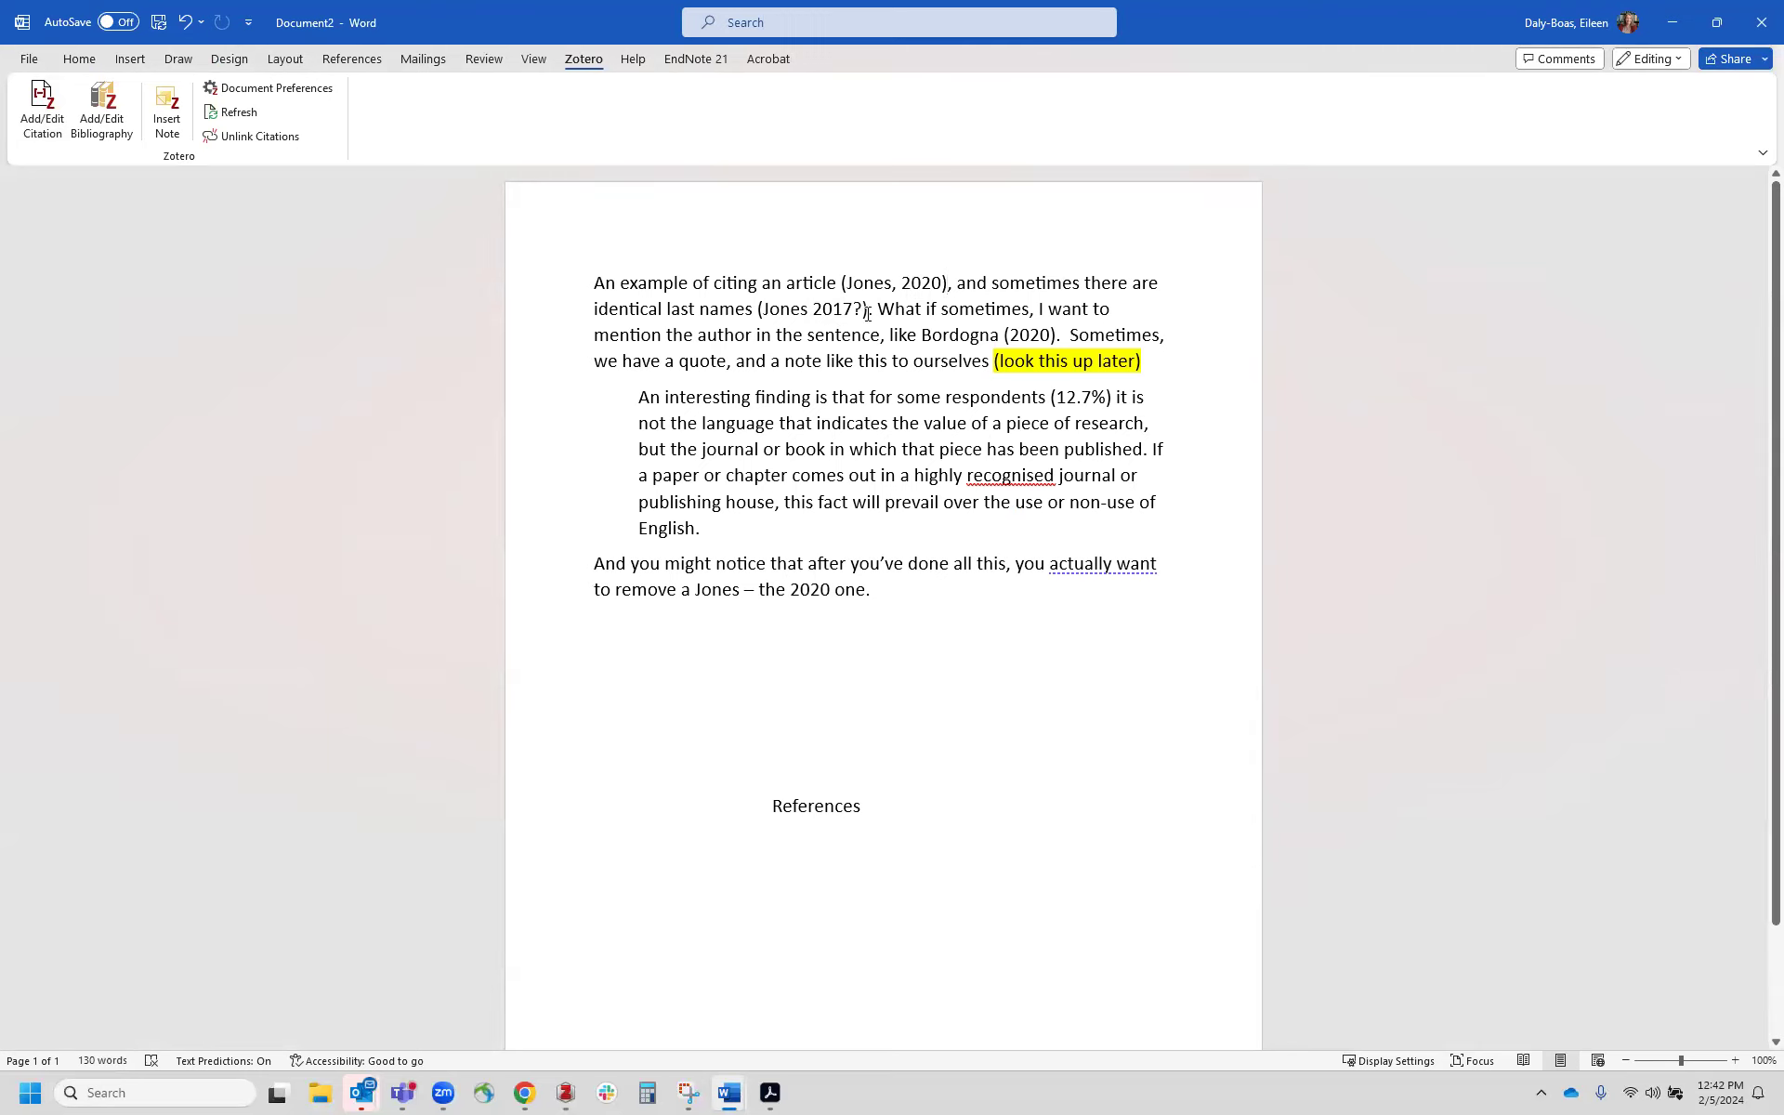
Step: Replace (Jones 2017?). with a citation of the Jones and Liu 2017 article, restoring the following period and space
drag(865, 309, 758, 300)
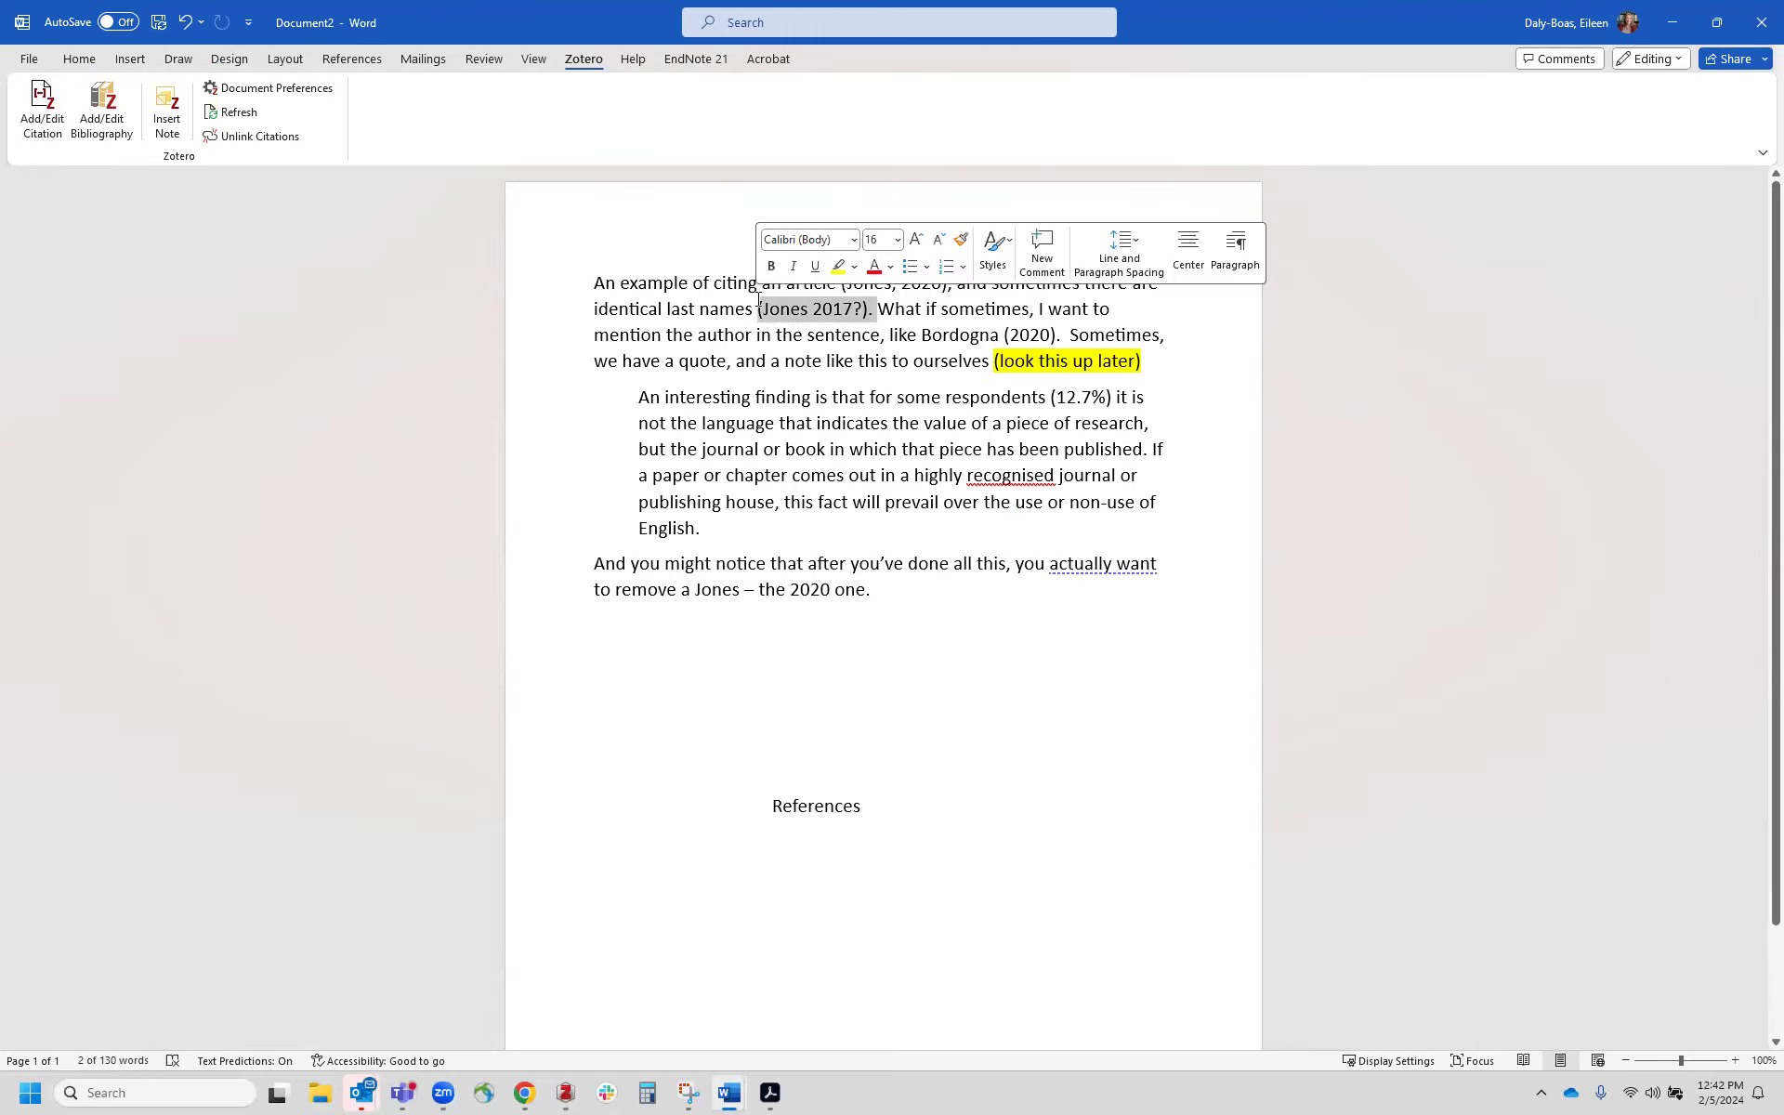
click(42, 106)
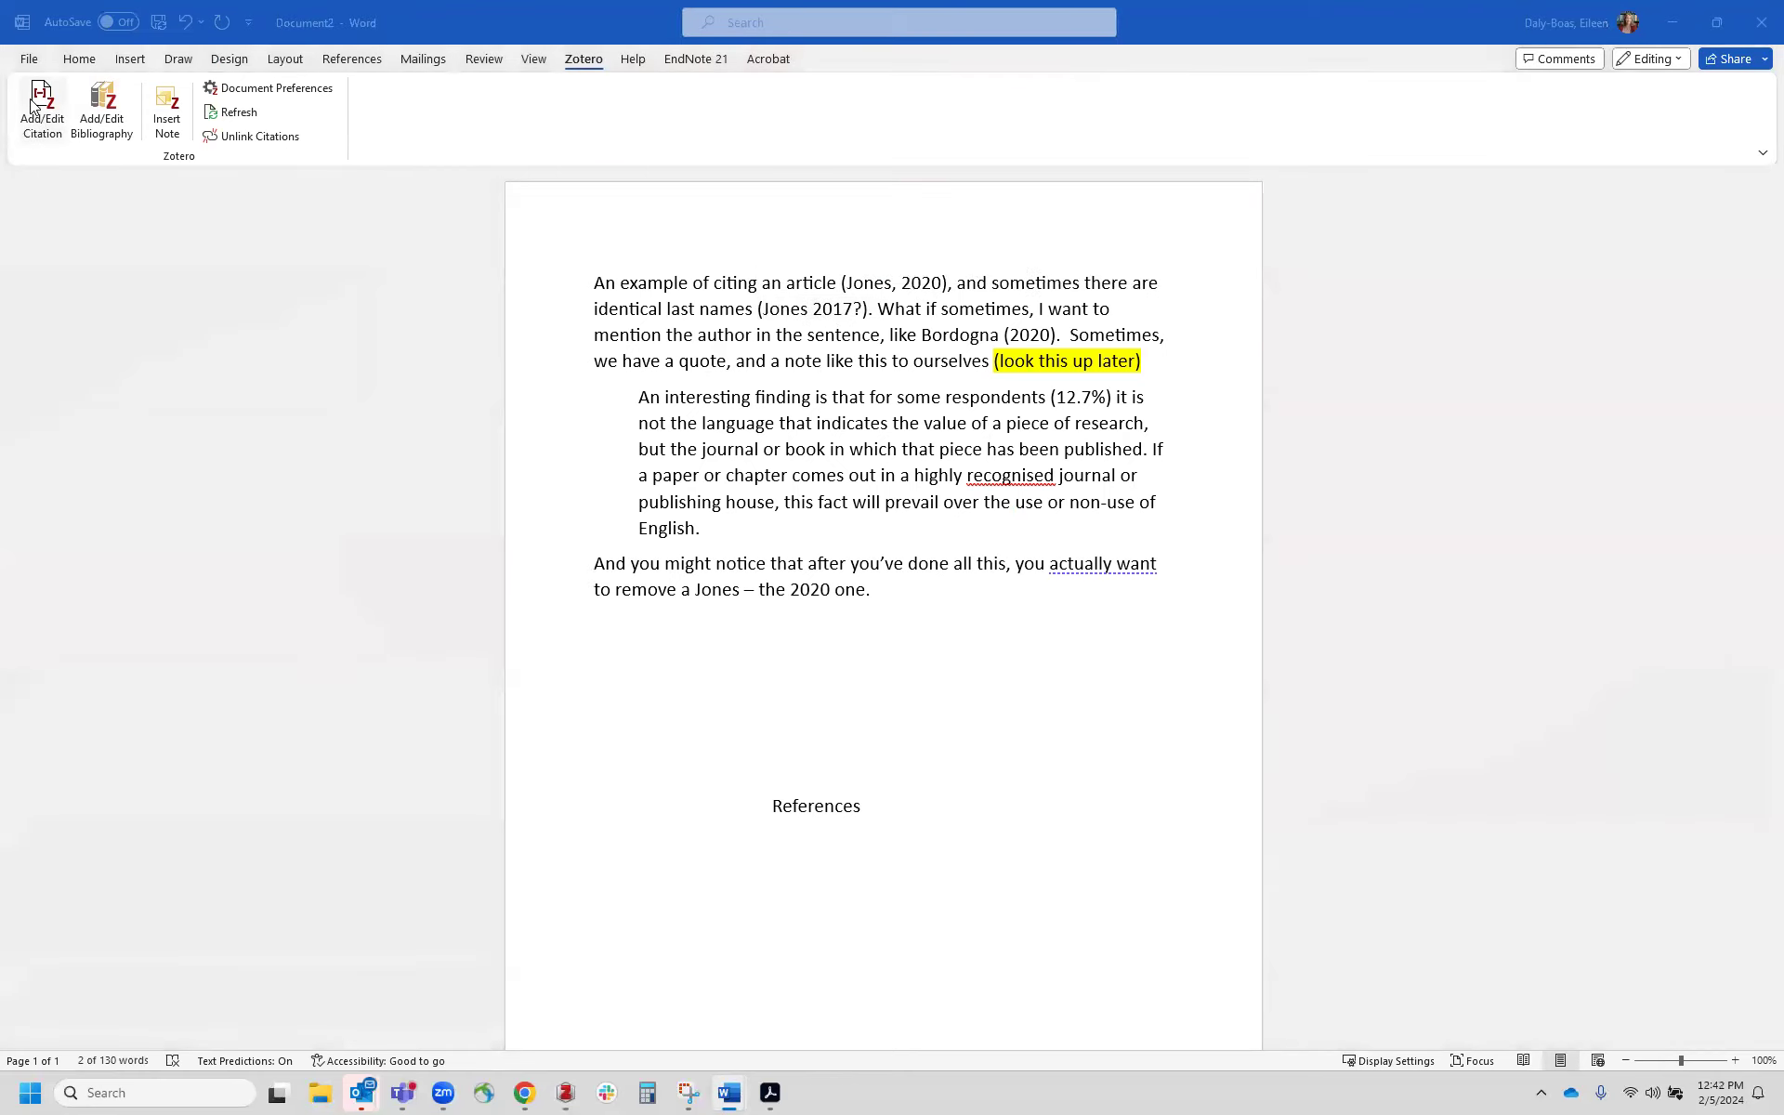
text(jones 2017)
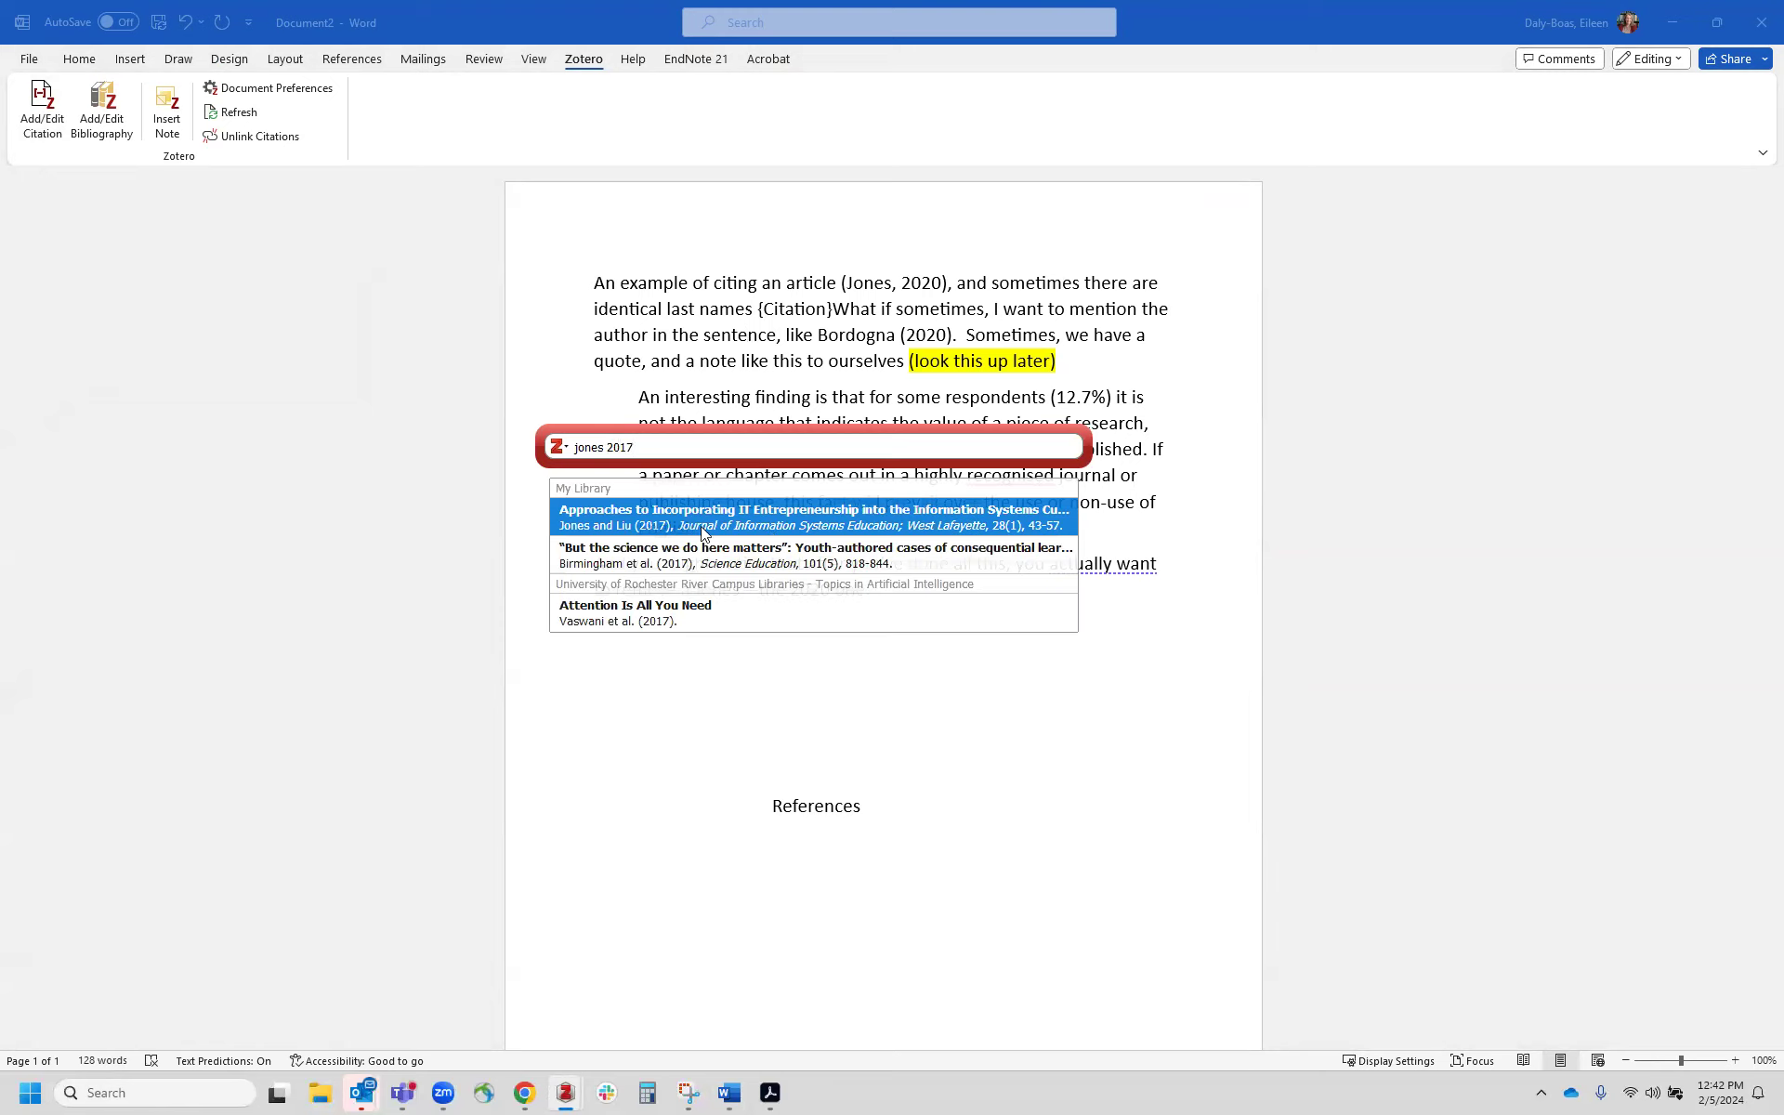
click(723, 529)
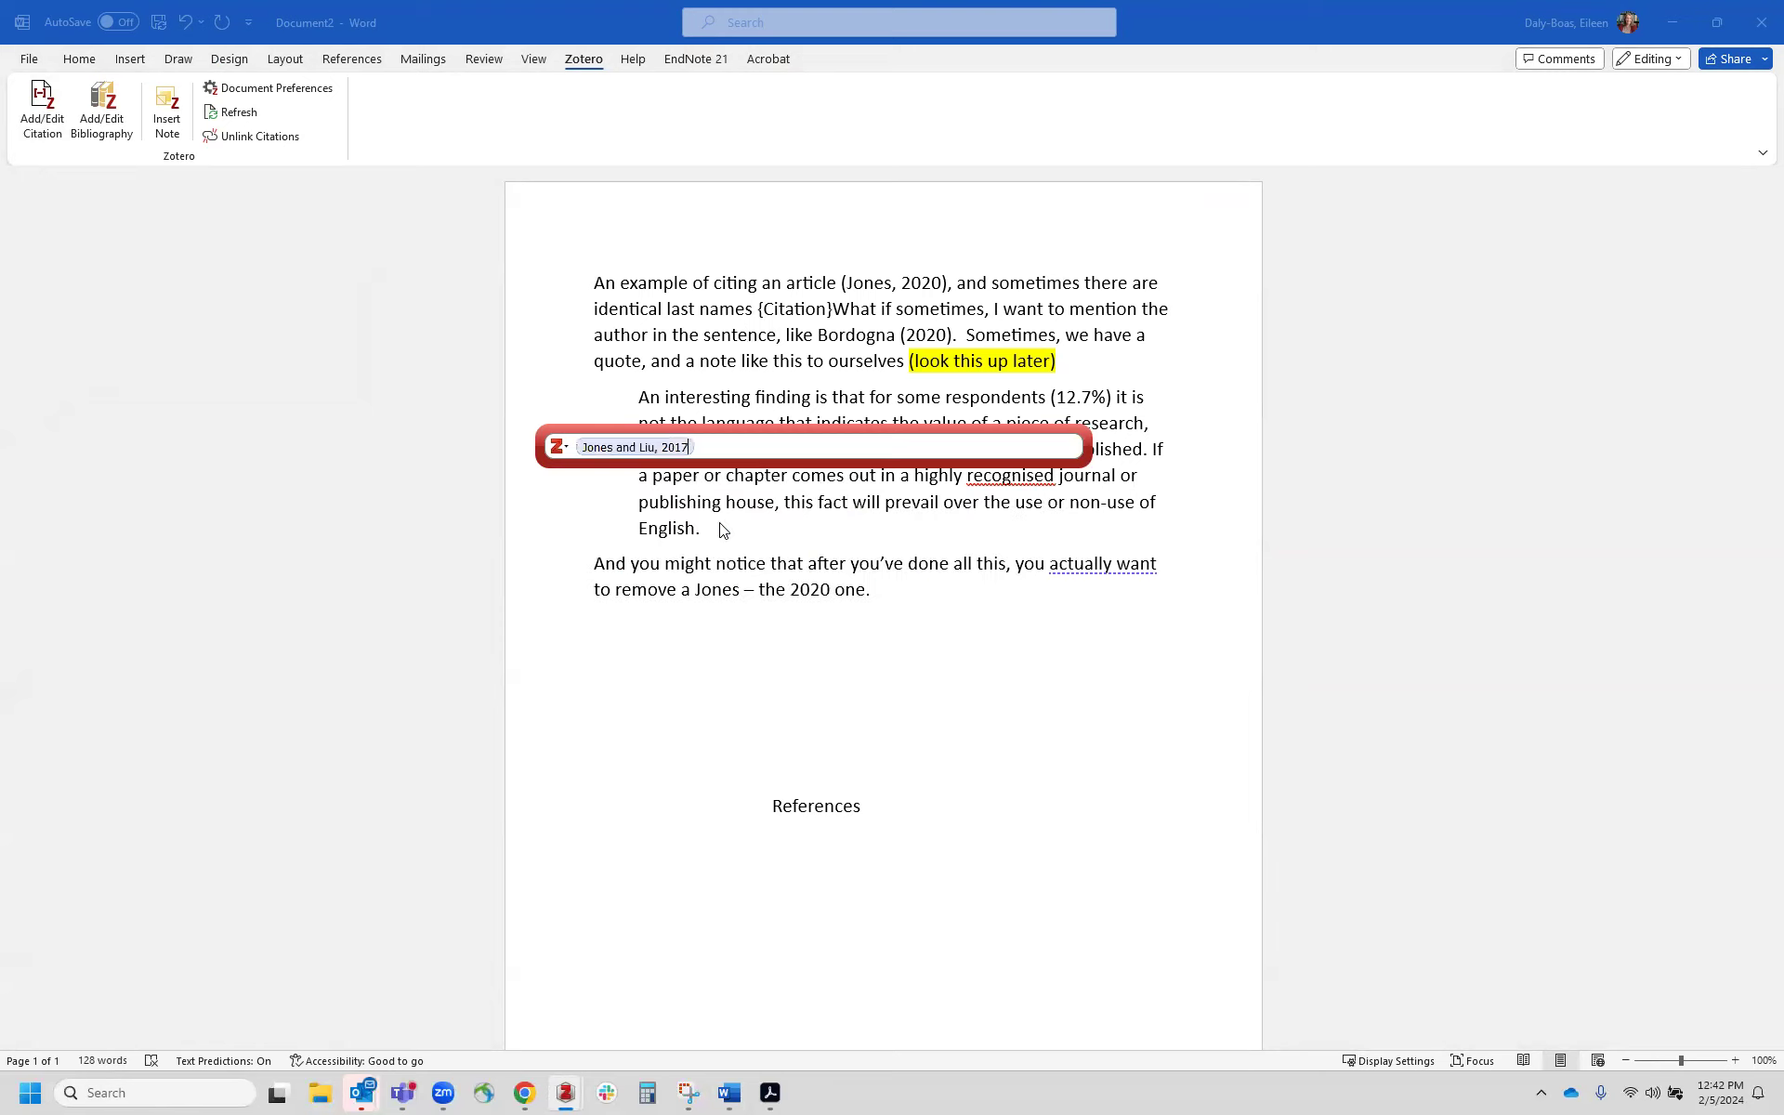
key(Return)
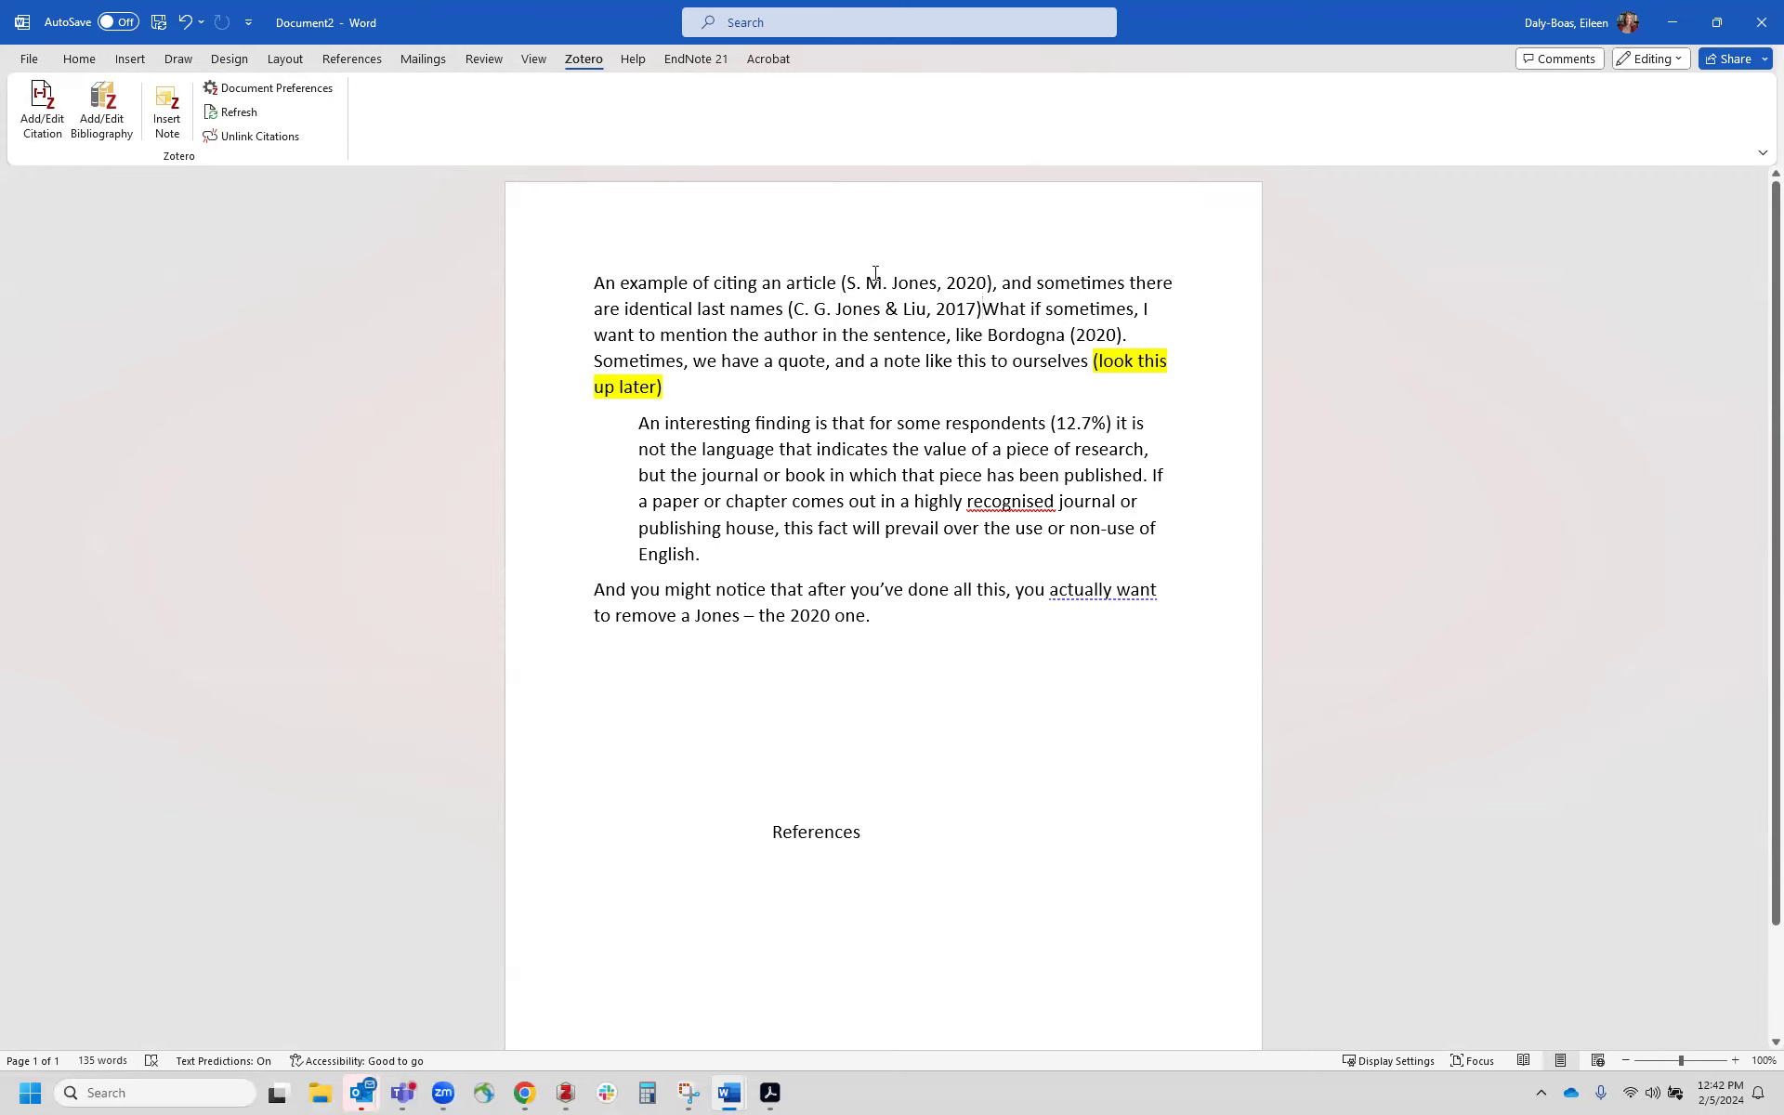
click(807, 310)
key(ctrl+z)
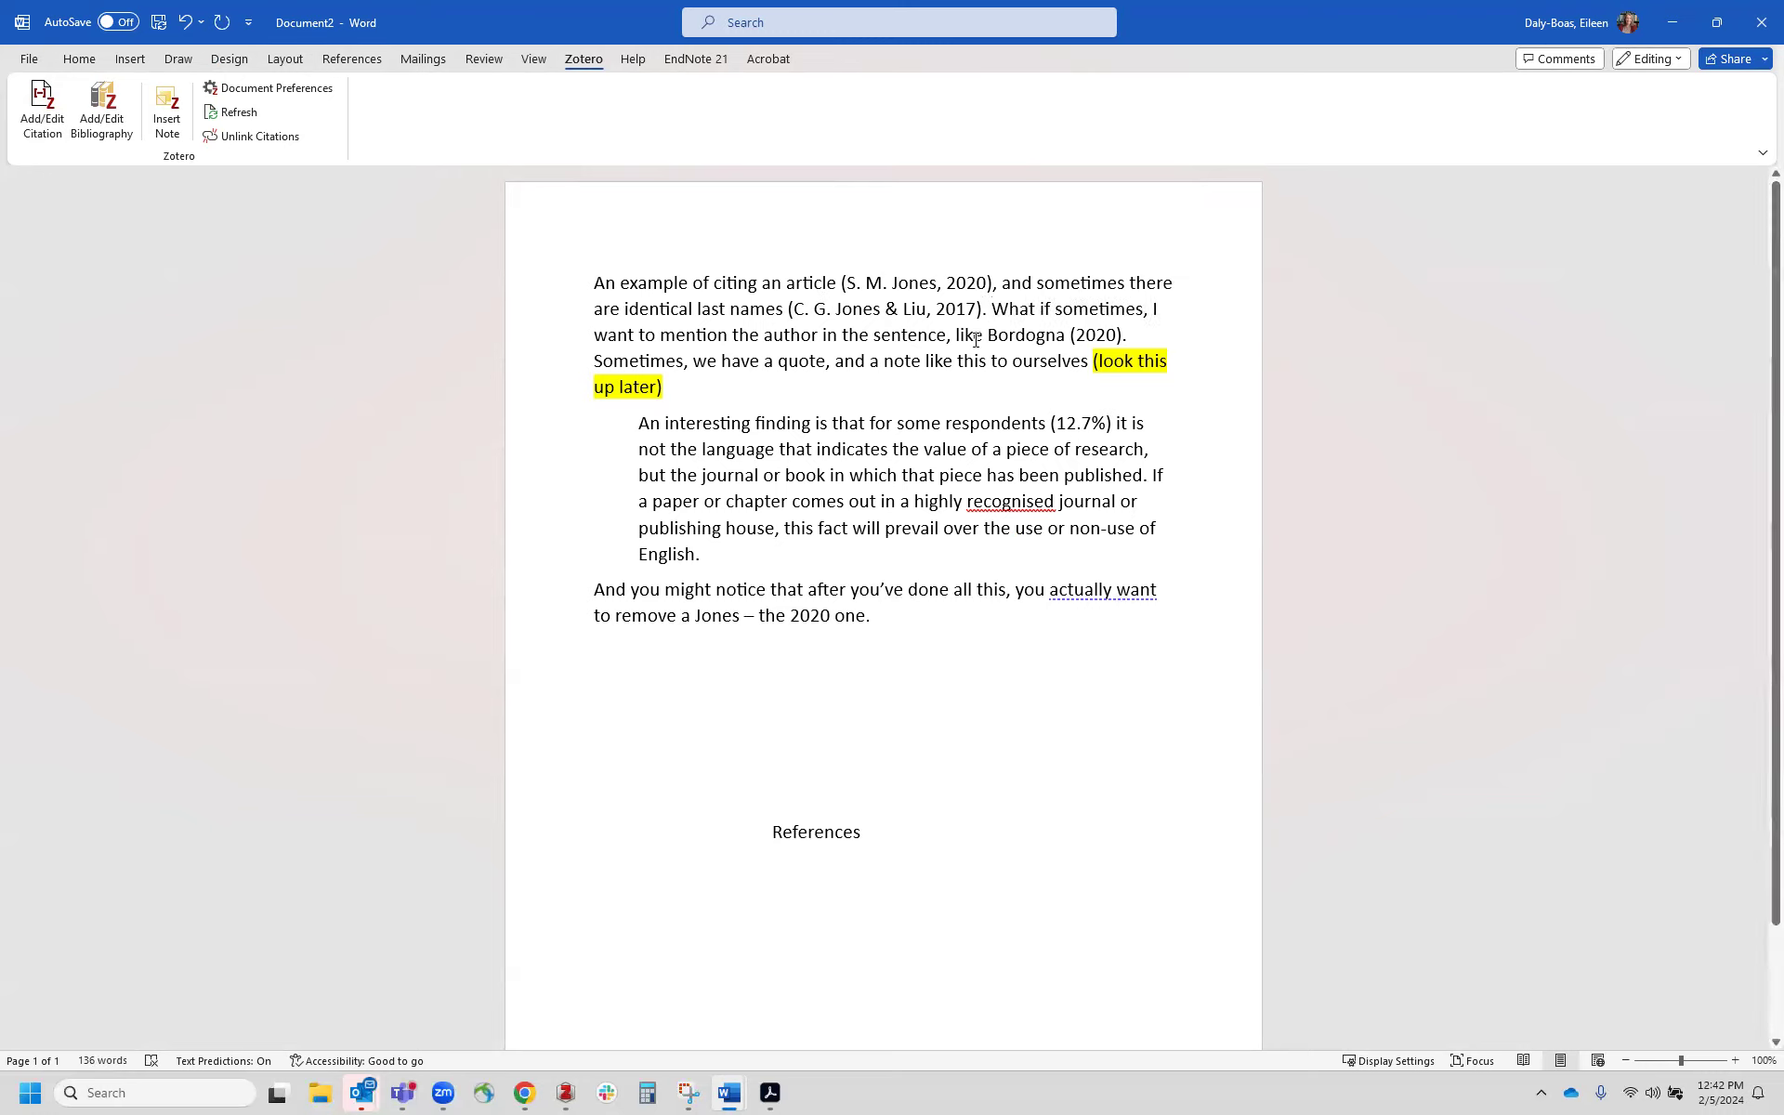
Step: Replace the (2020) after Bordogna with a citation of the Bordogna 2020 Degree-Awarding Institutions article, omitting the author
drag(1070, 334, 1120, 339)
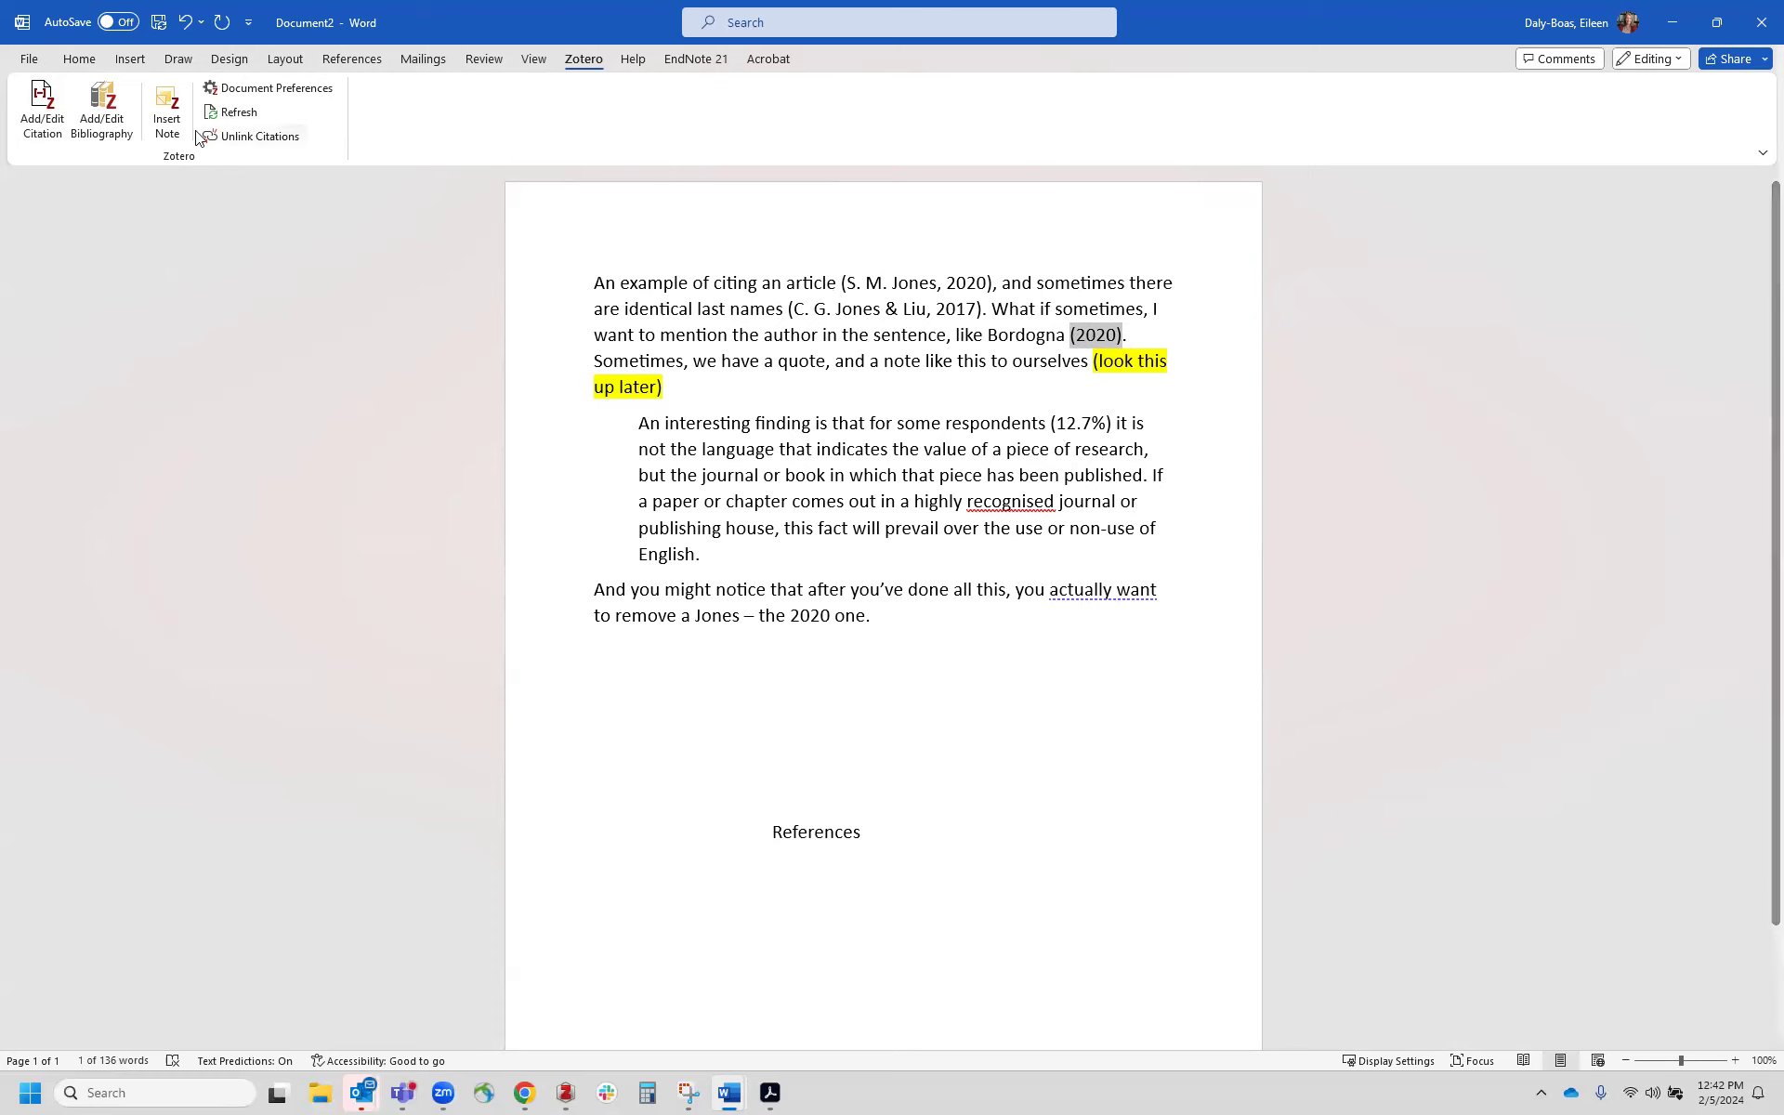
click(43, 104)
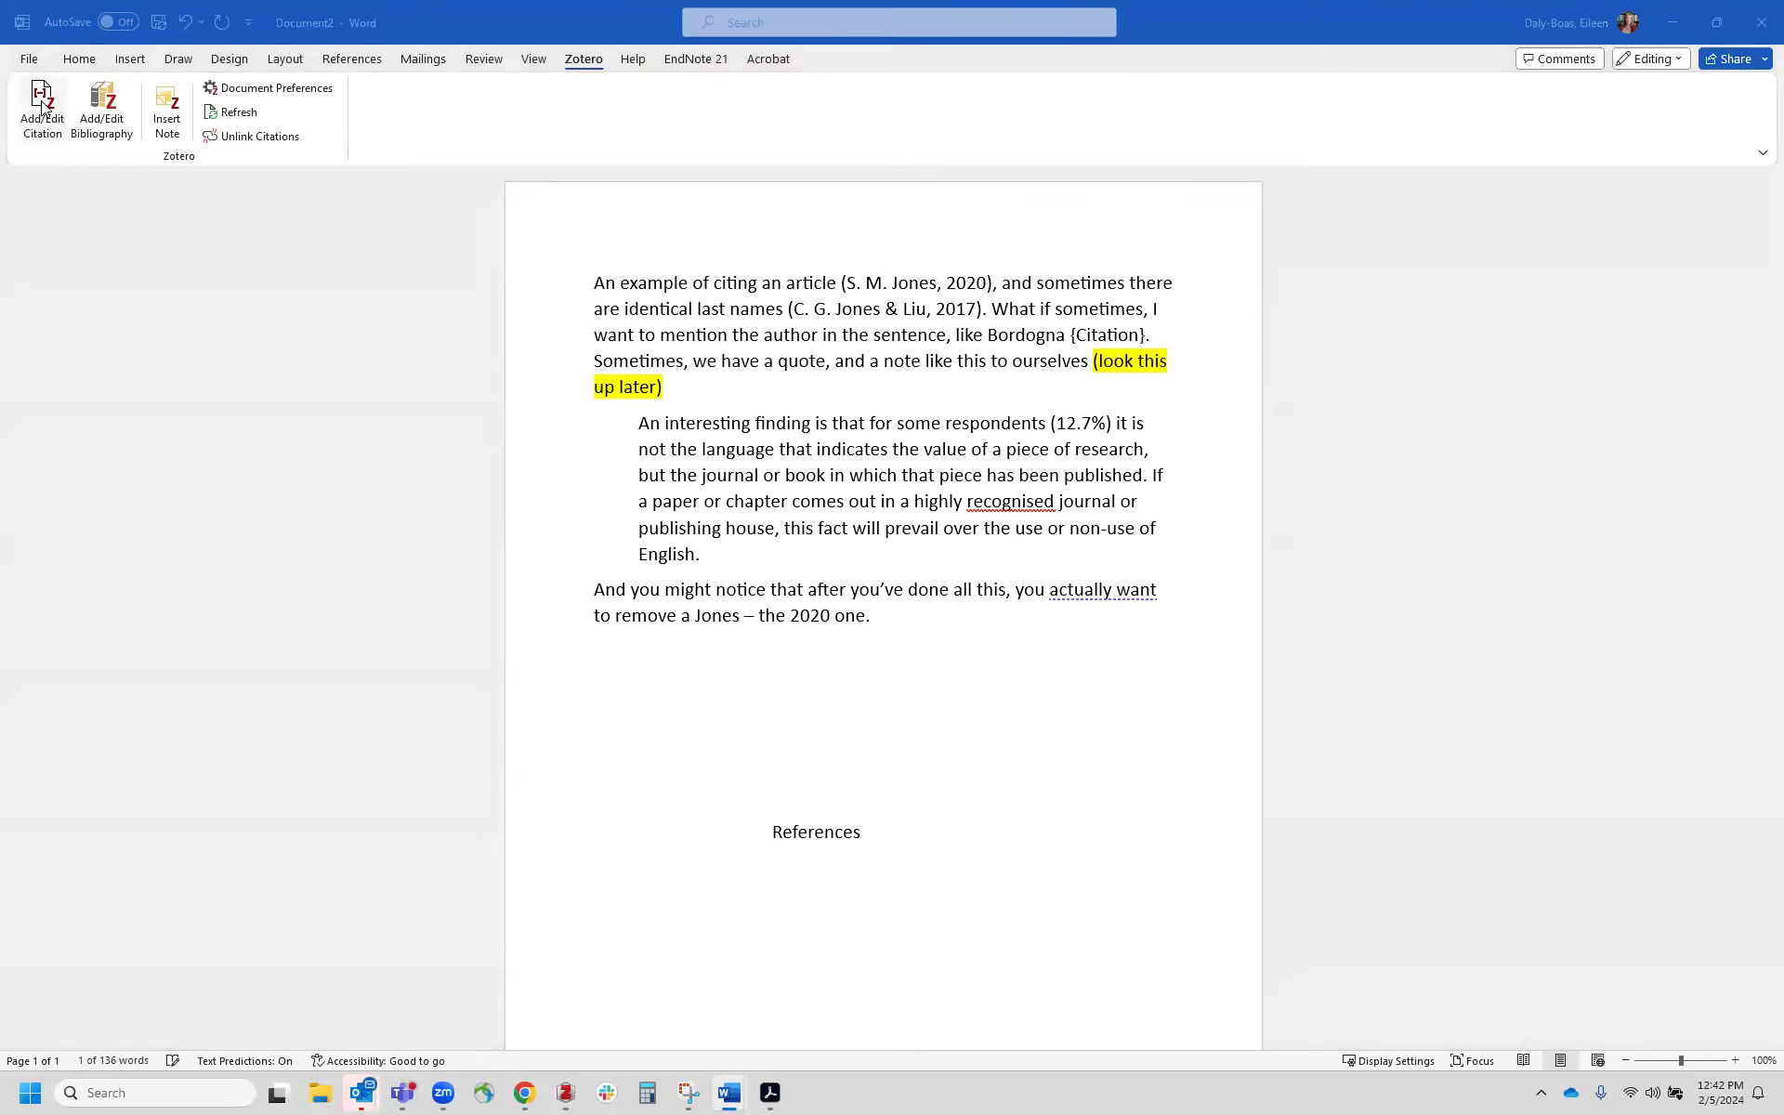
text(bordog)
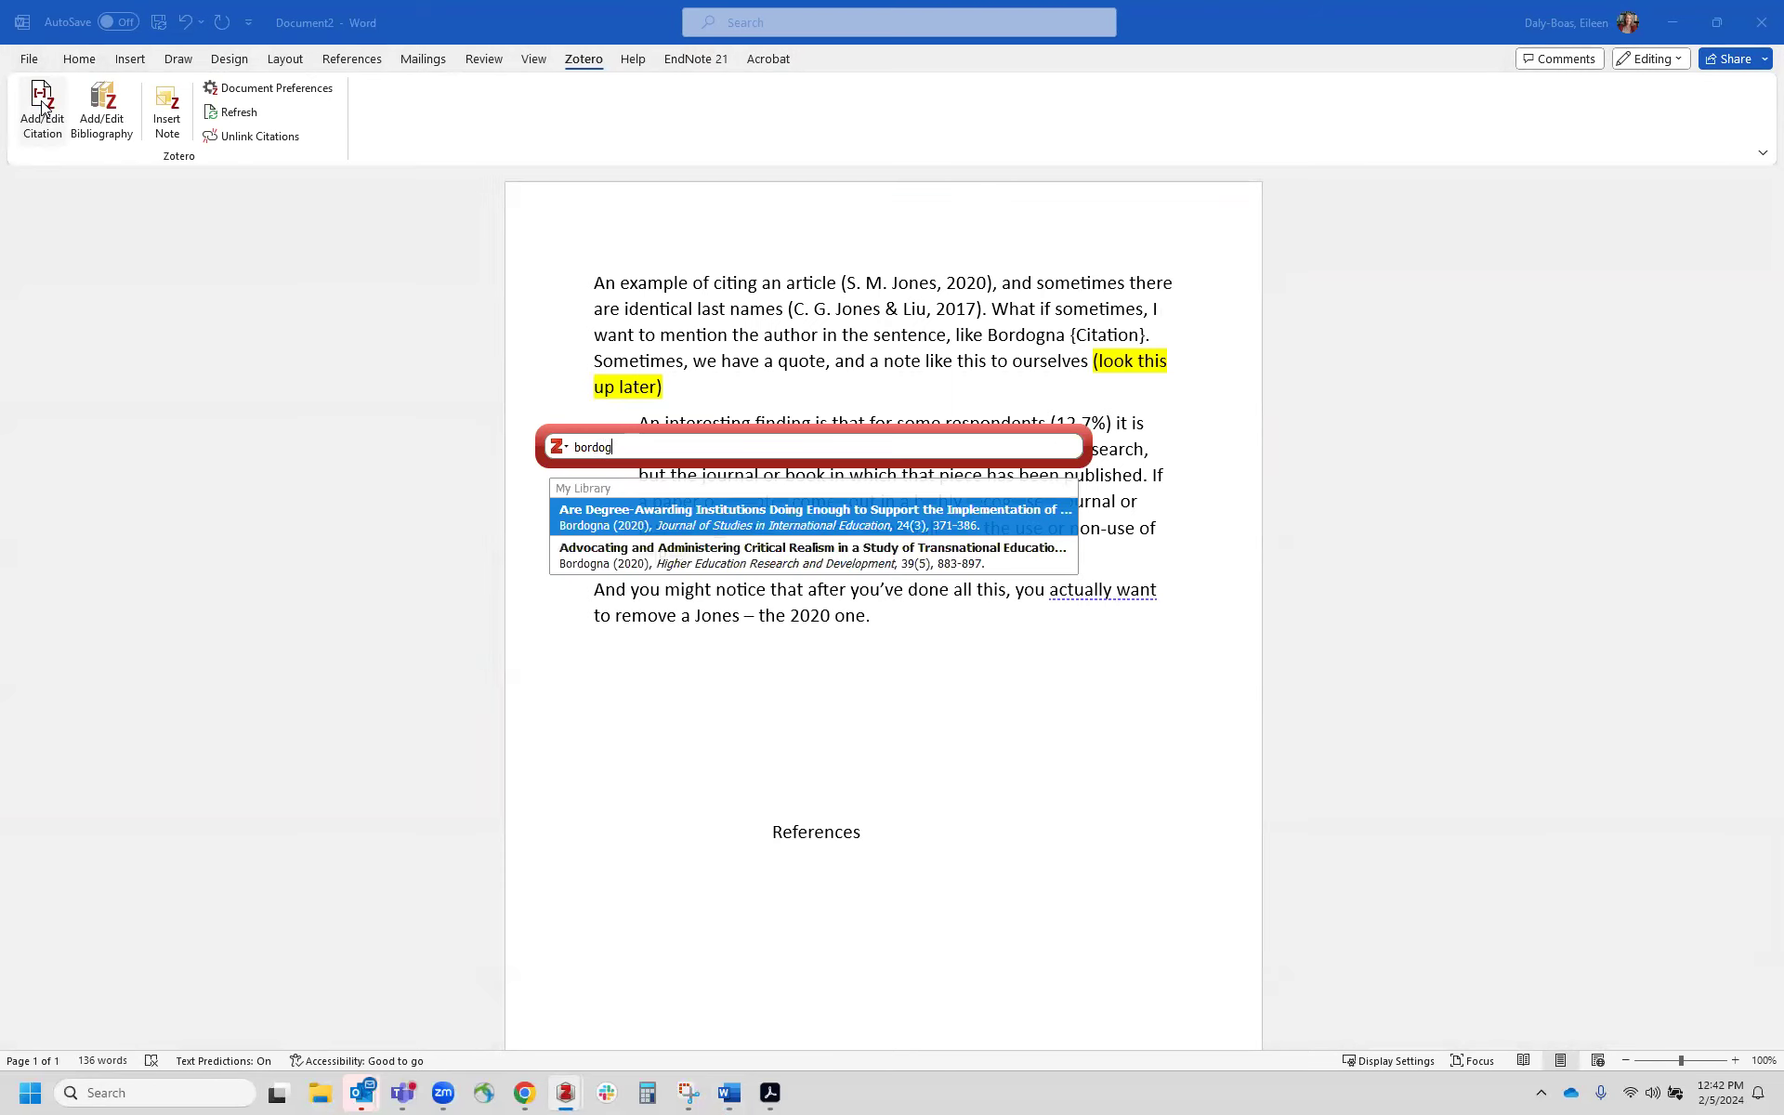
click(637, 518)
click(625, 449)
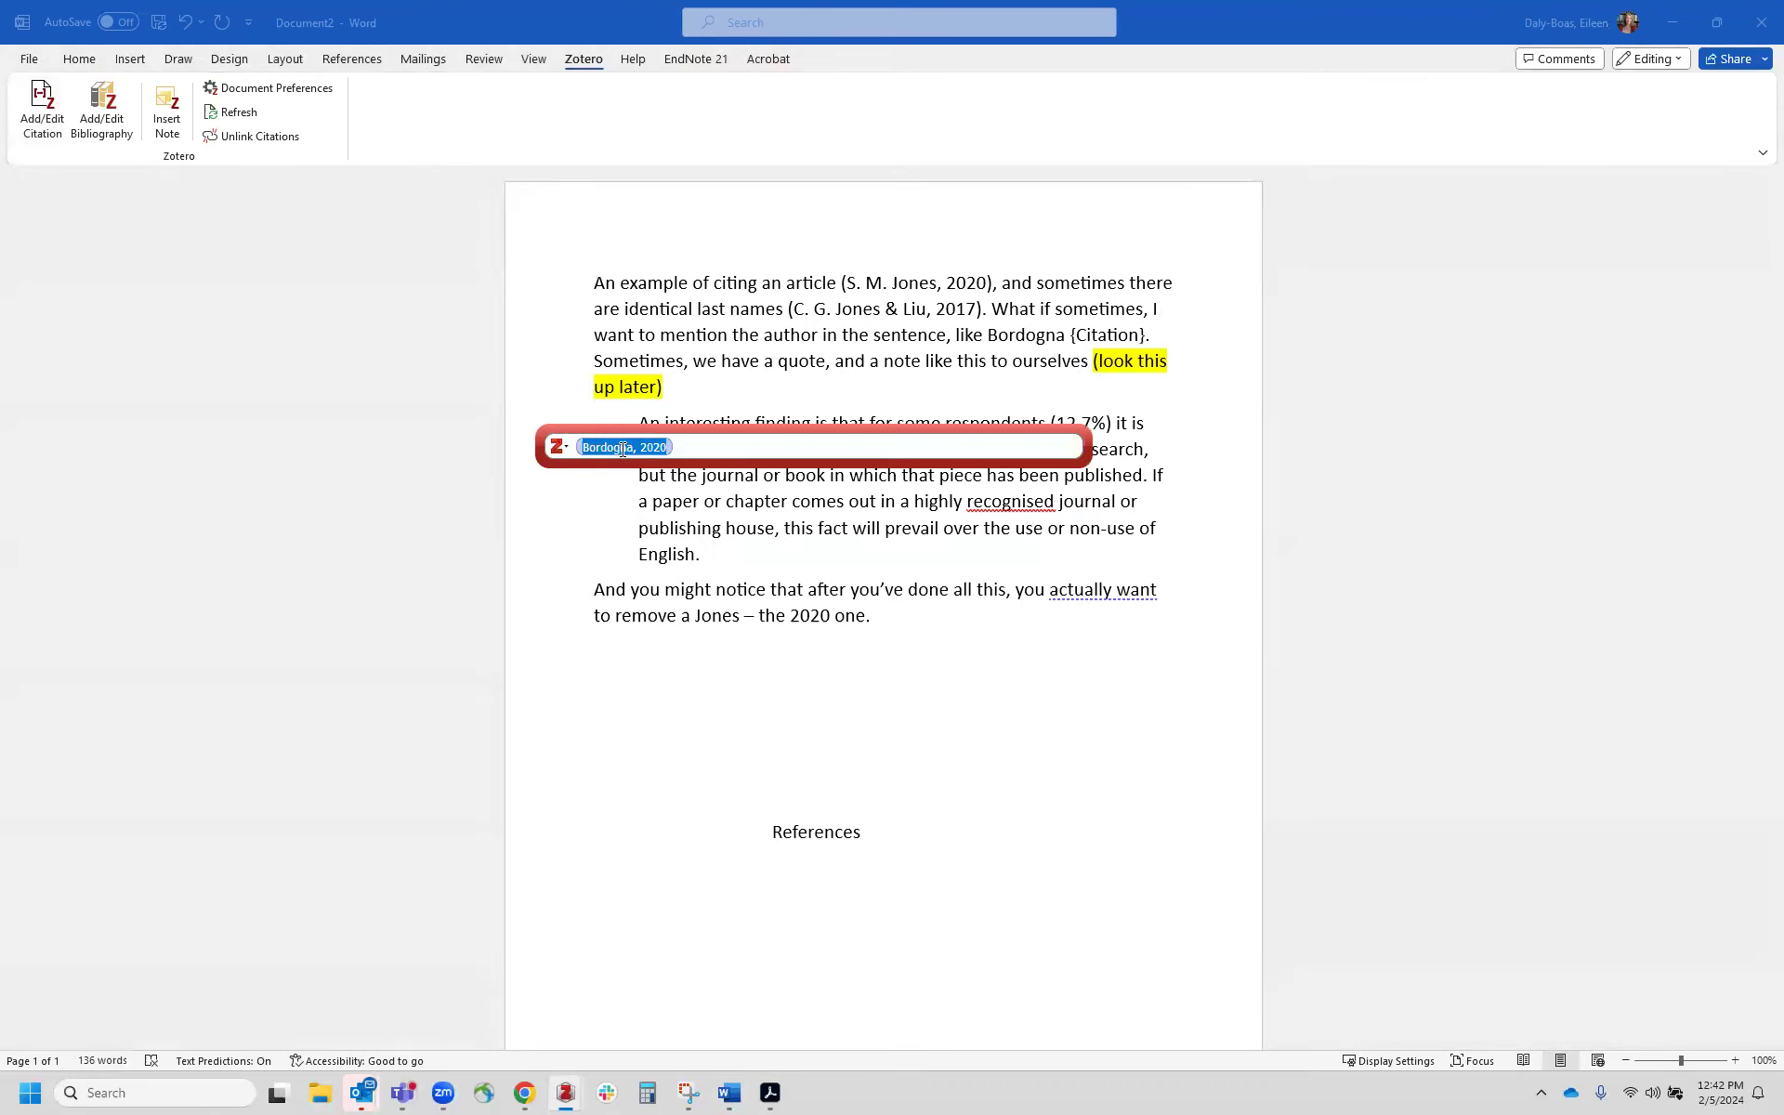
click(629, 634)
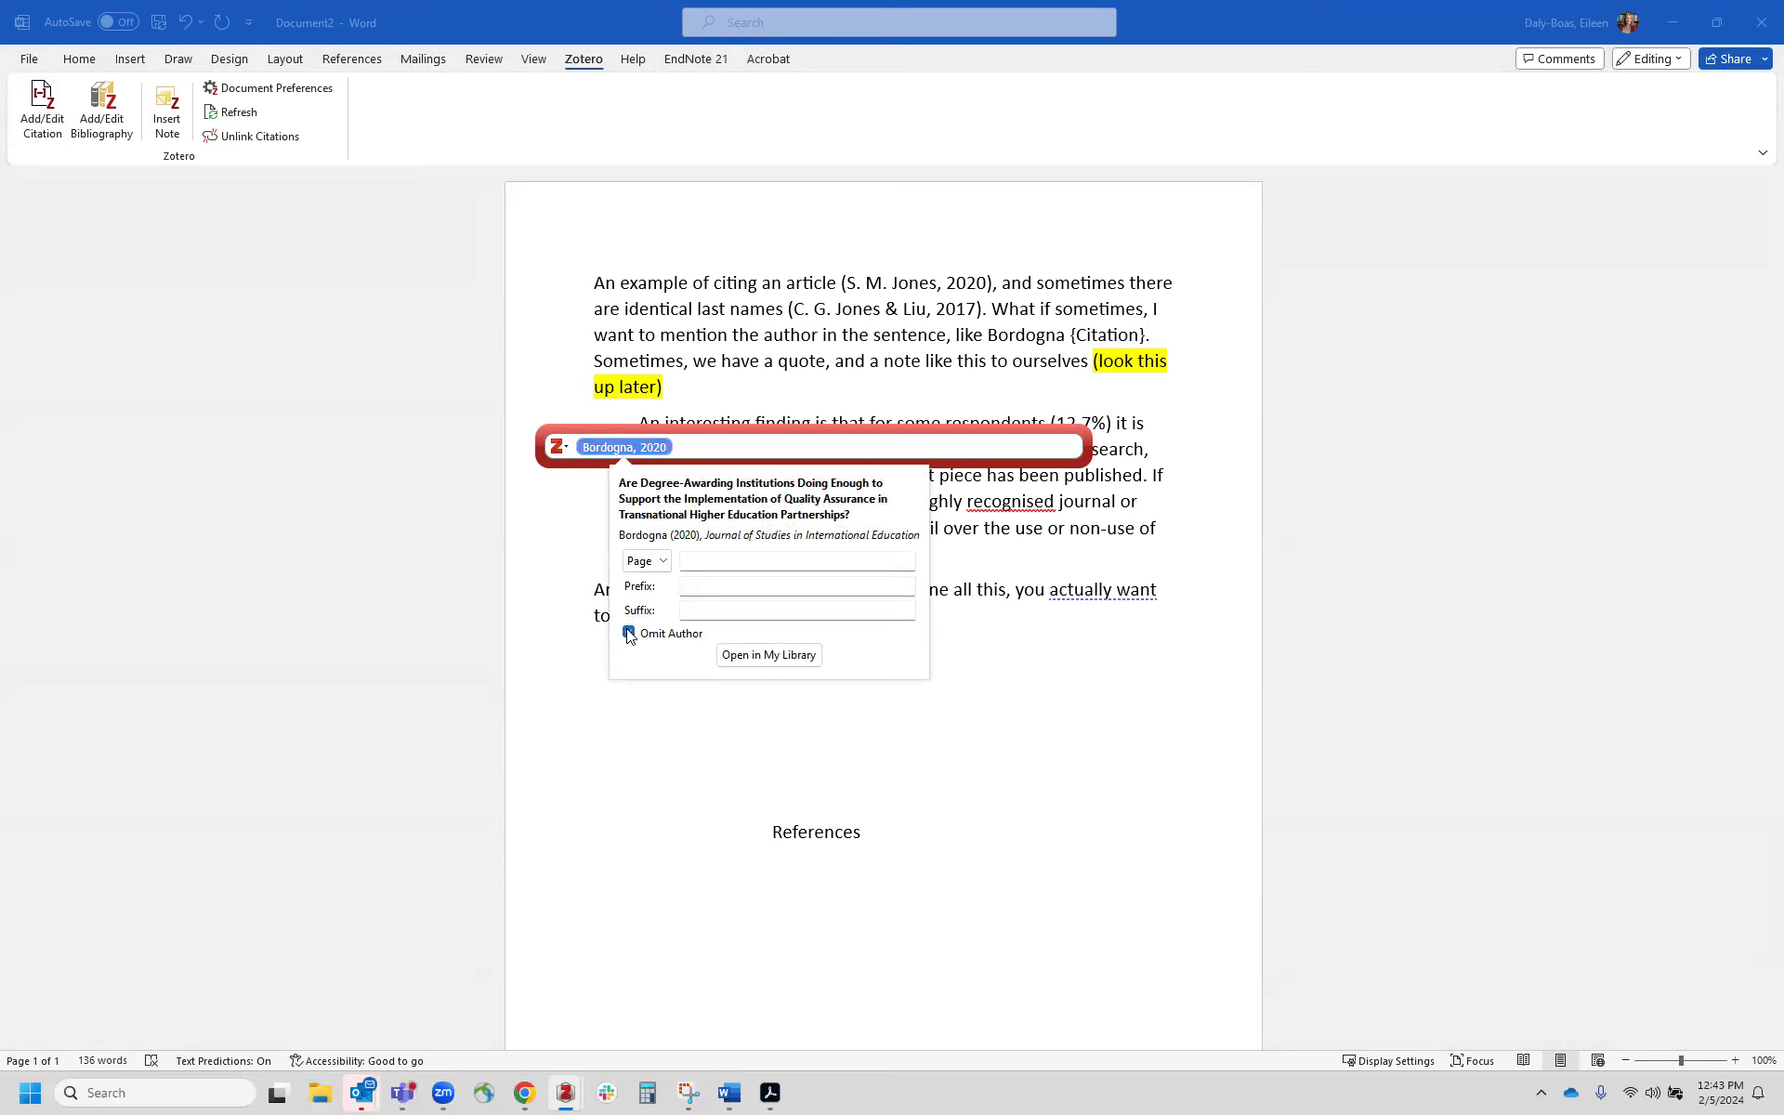
click(699, 437)
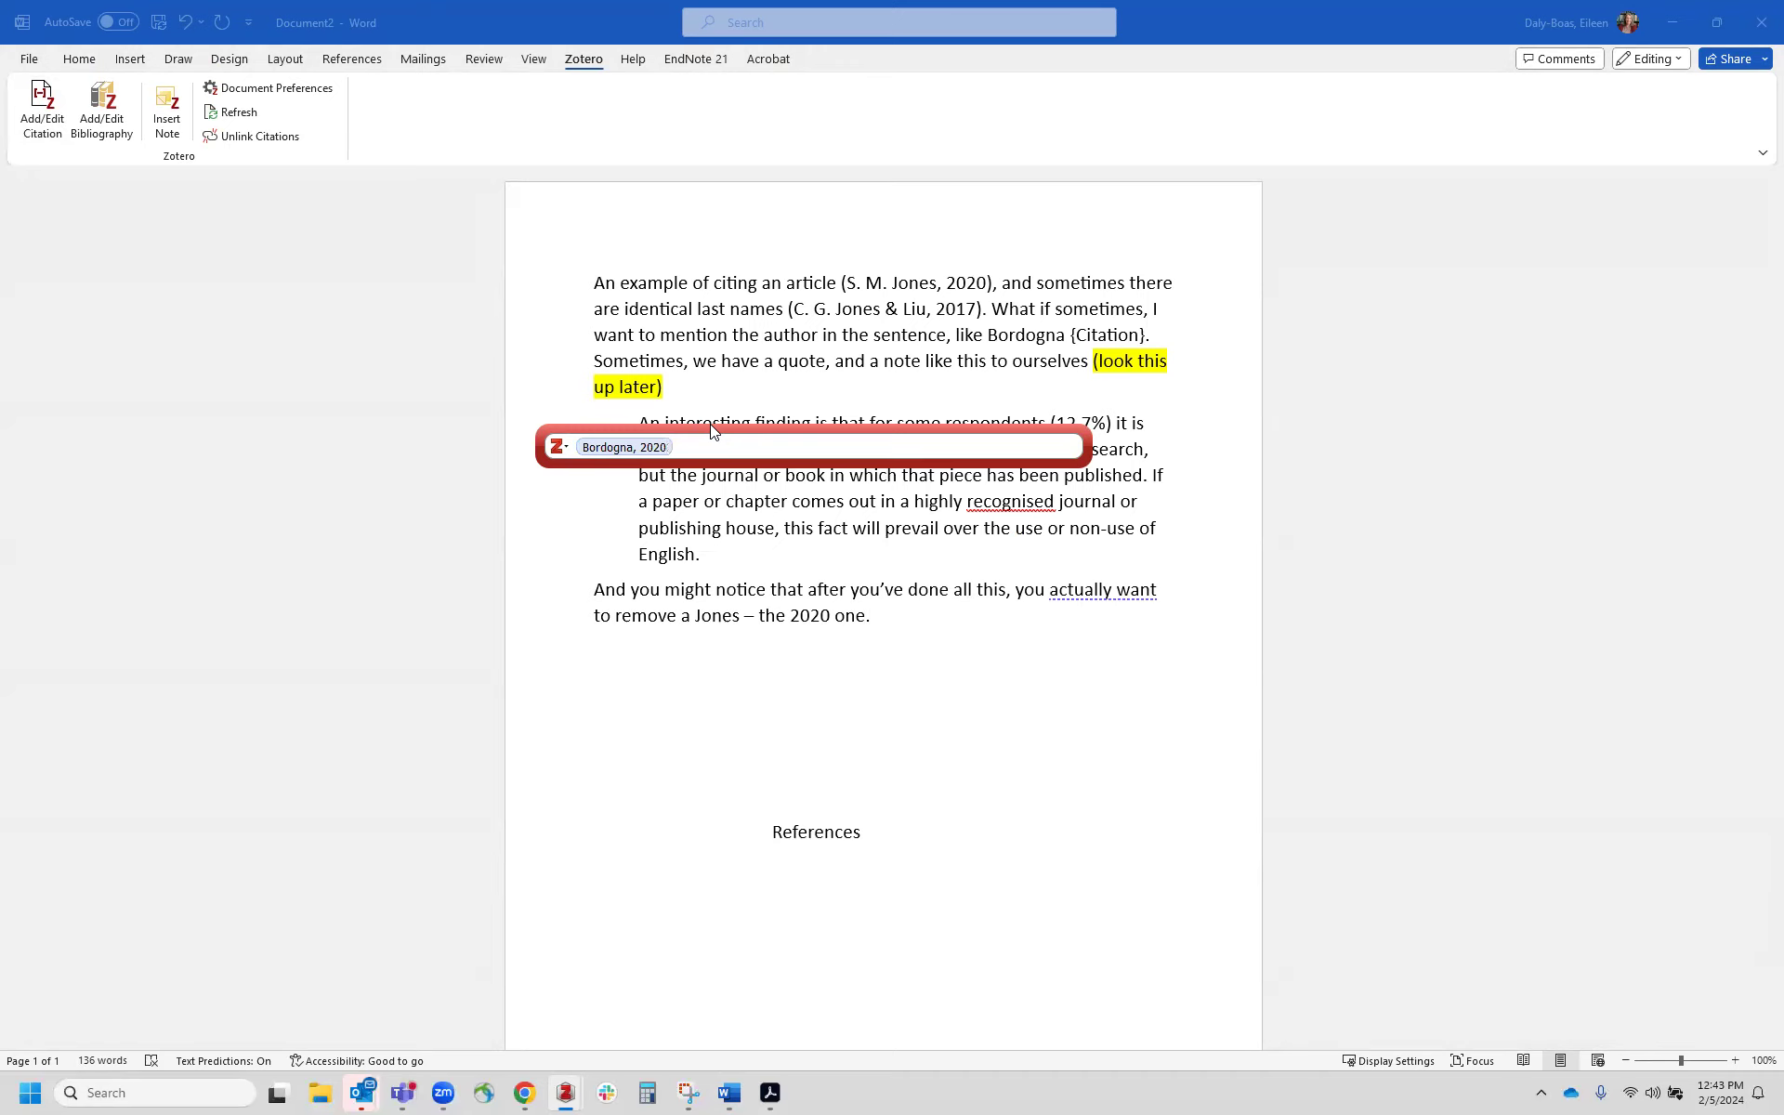
key(Return)
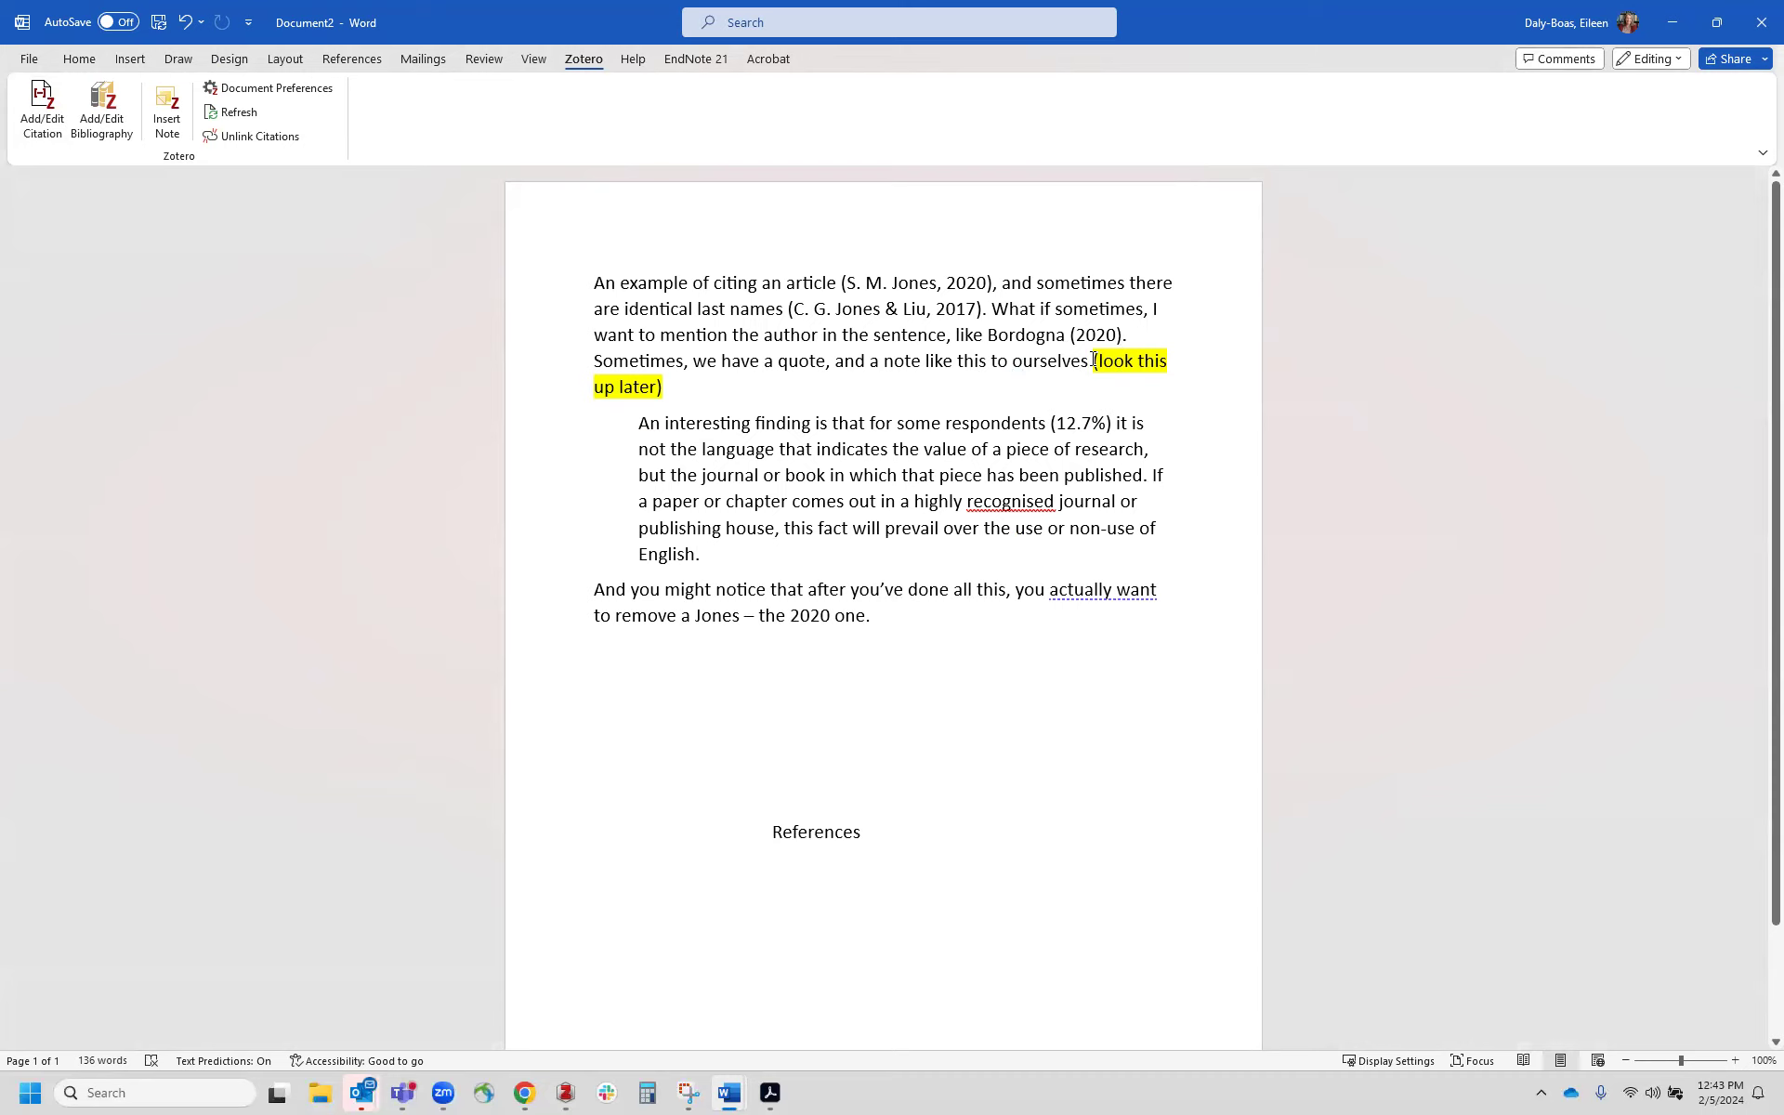
Step: Copy the quote's opening words and search the Zotero library for them
drag(1096, 362, 1109, 381)
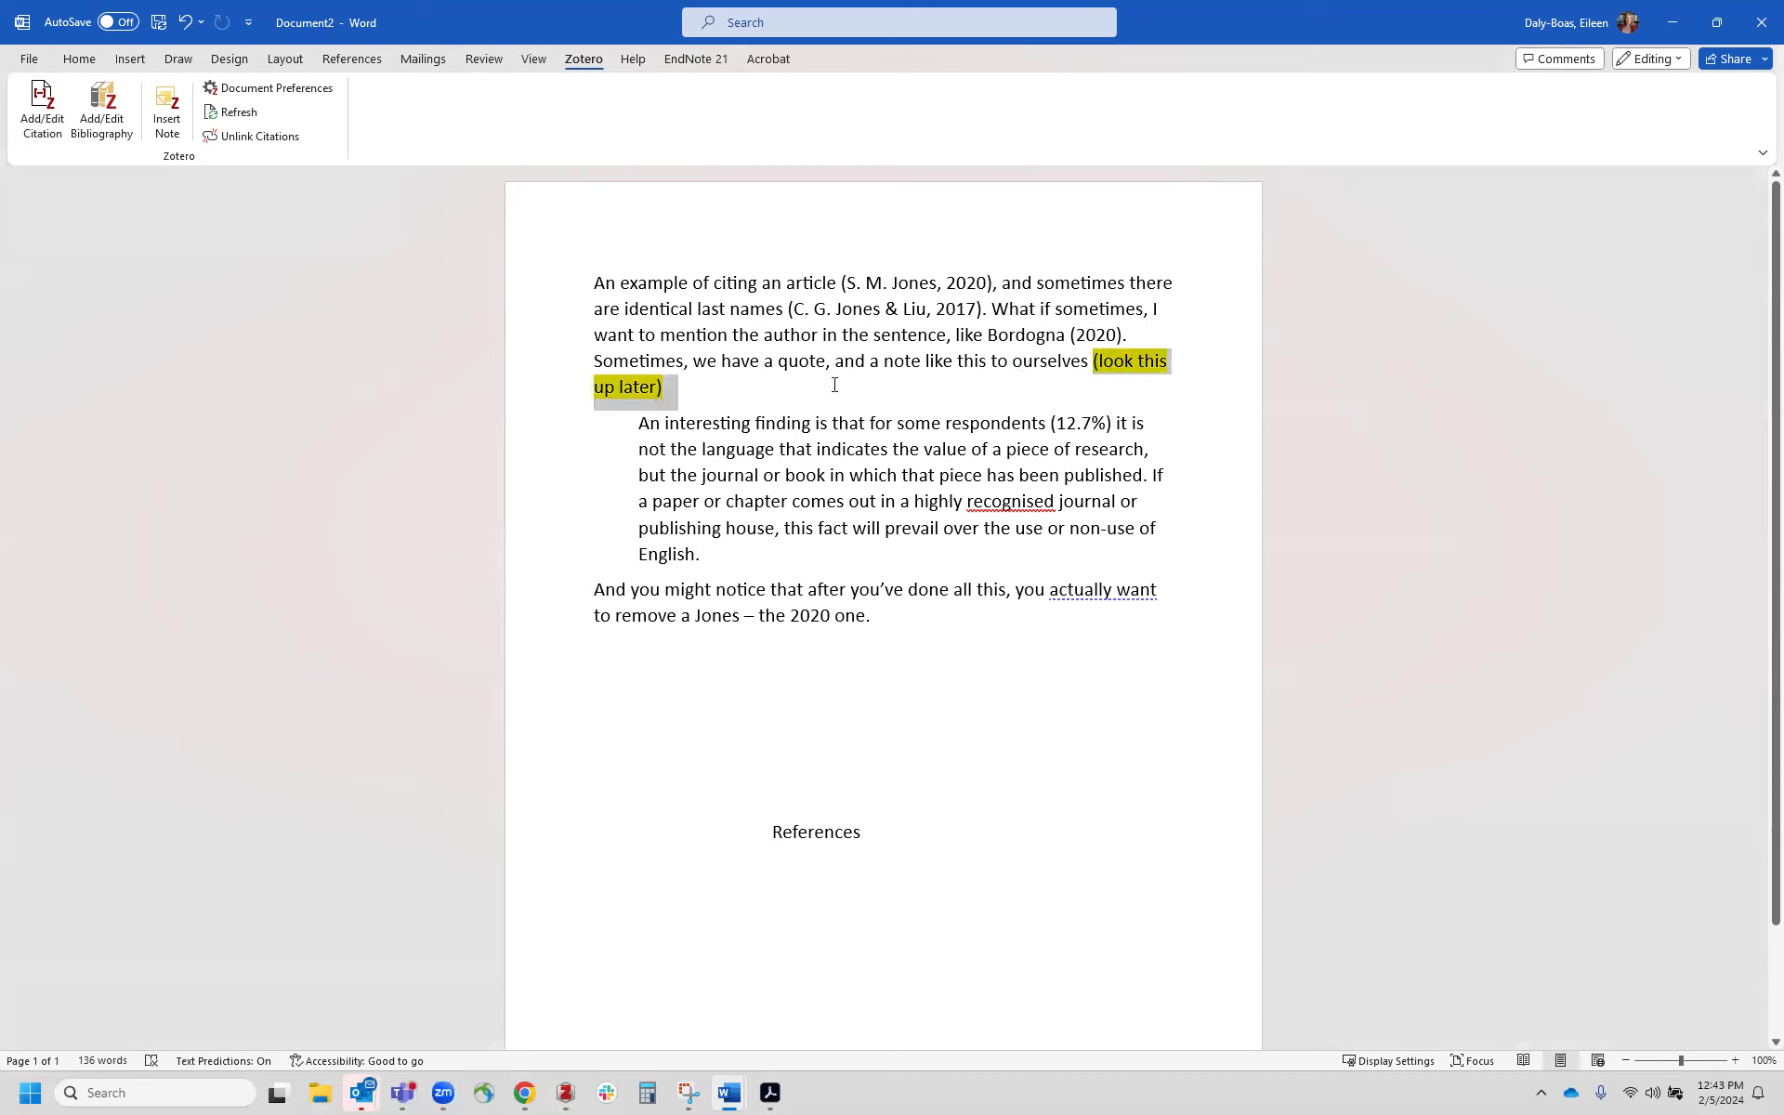
drag(671, 389, 665, 391)
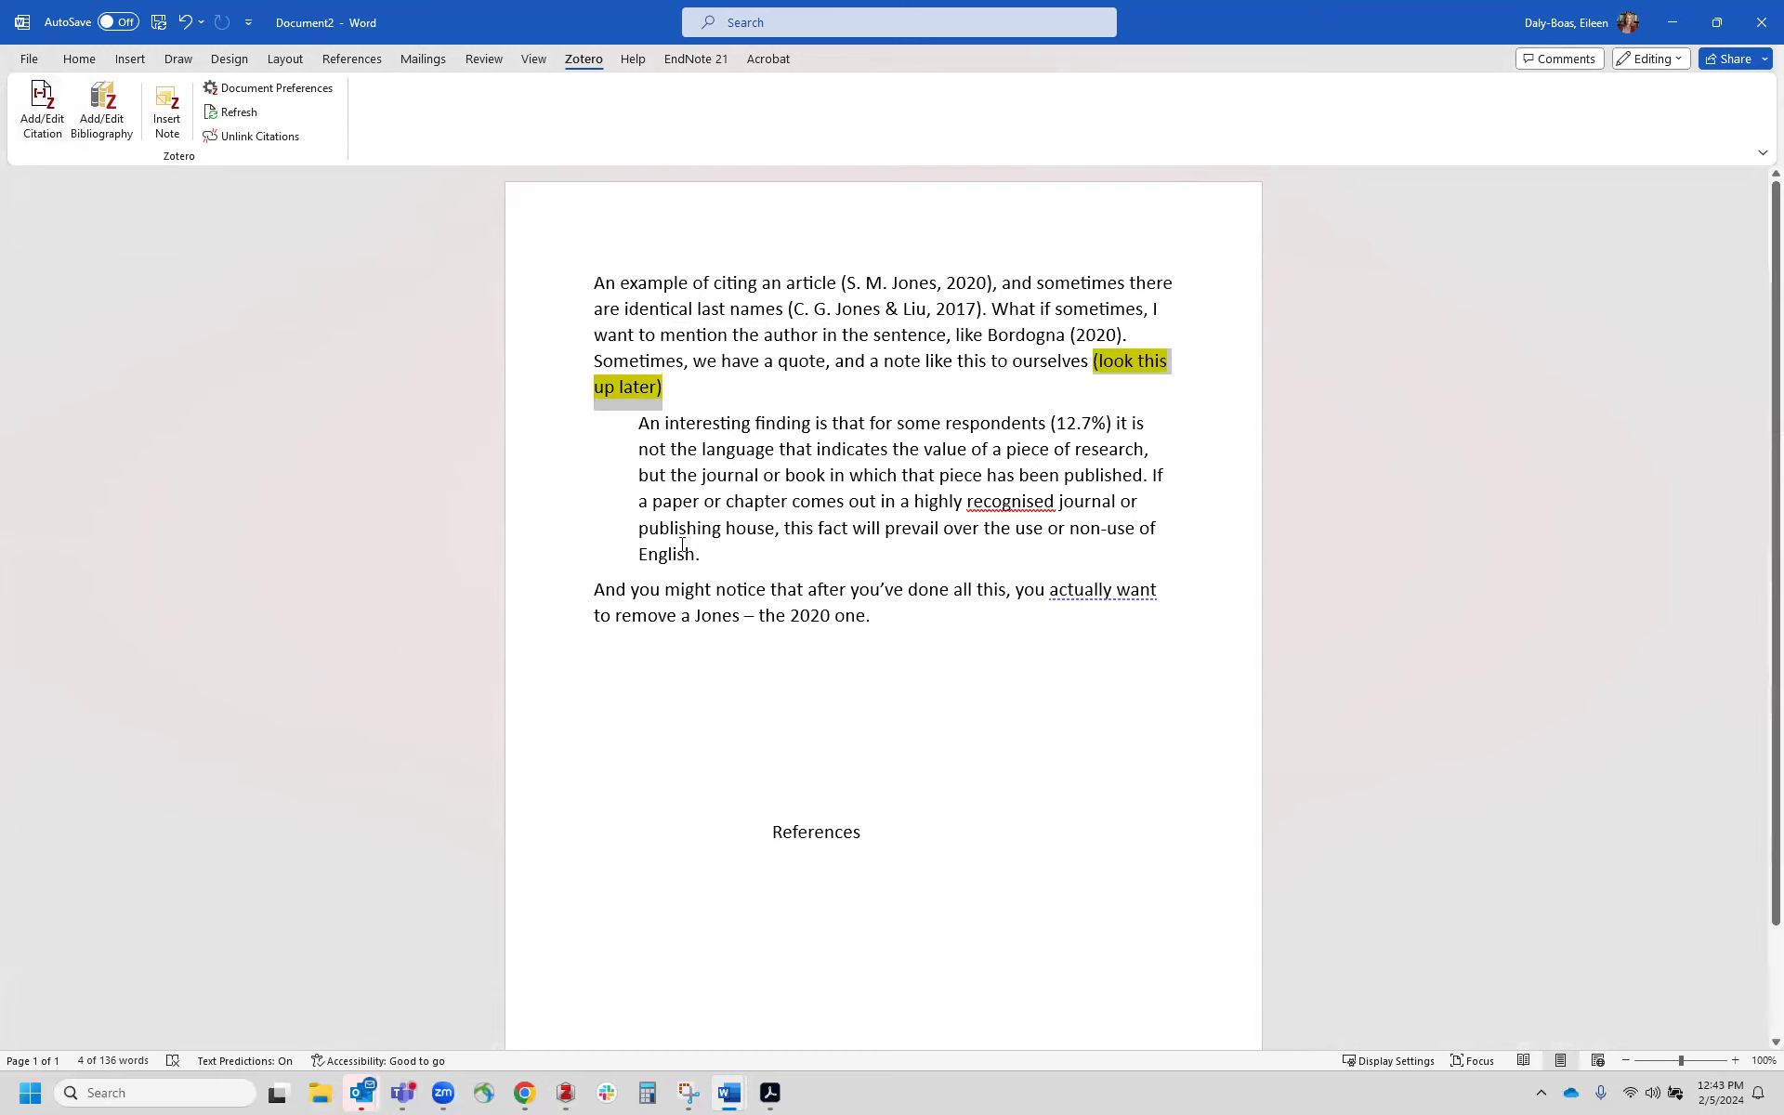
click(641, 425)
drag(641, 425, 1027, 423)
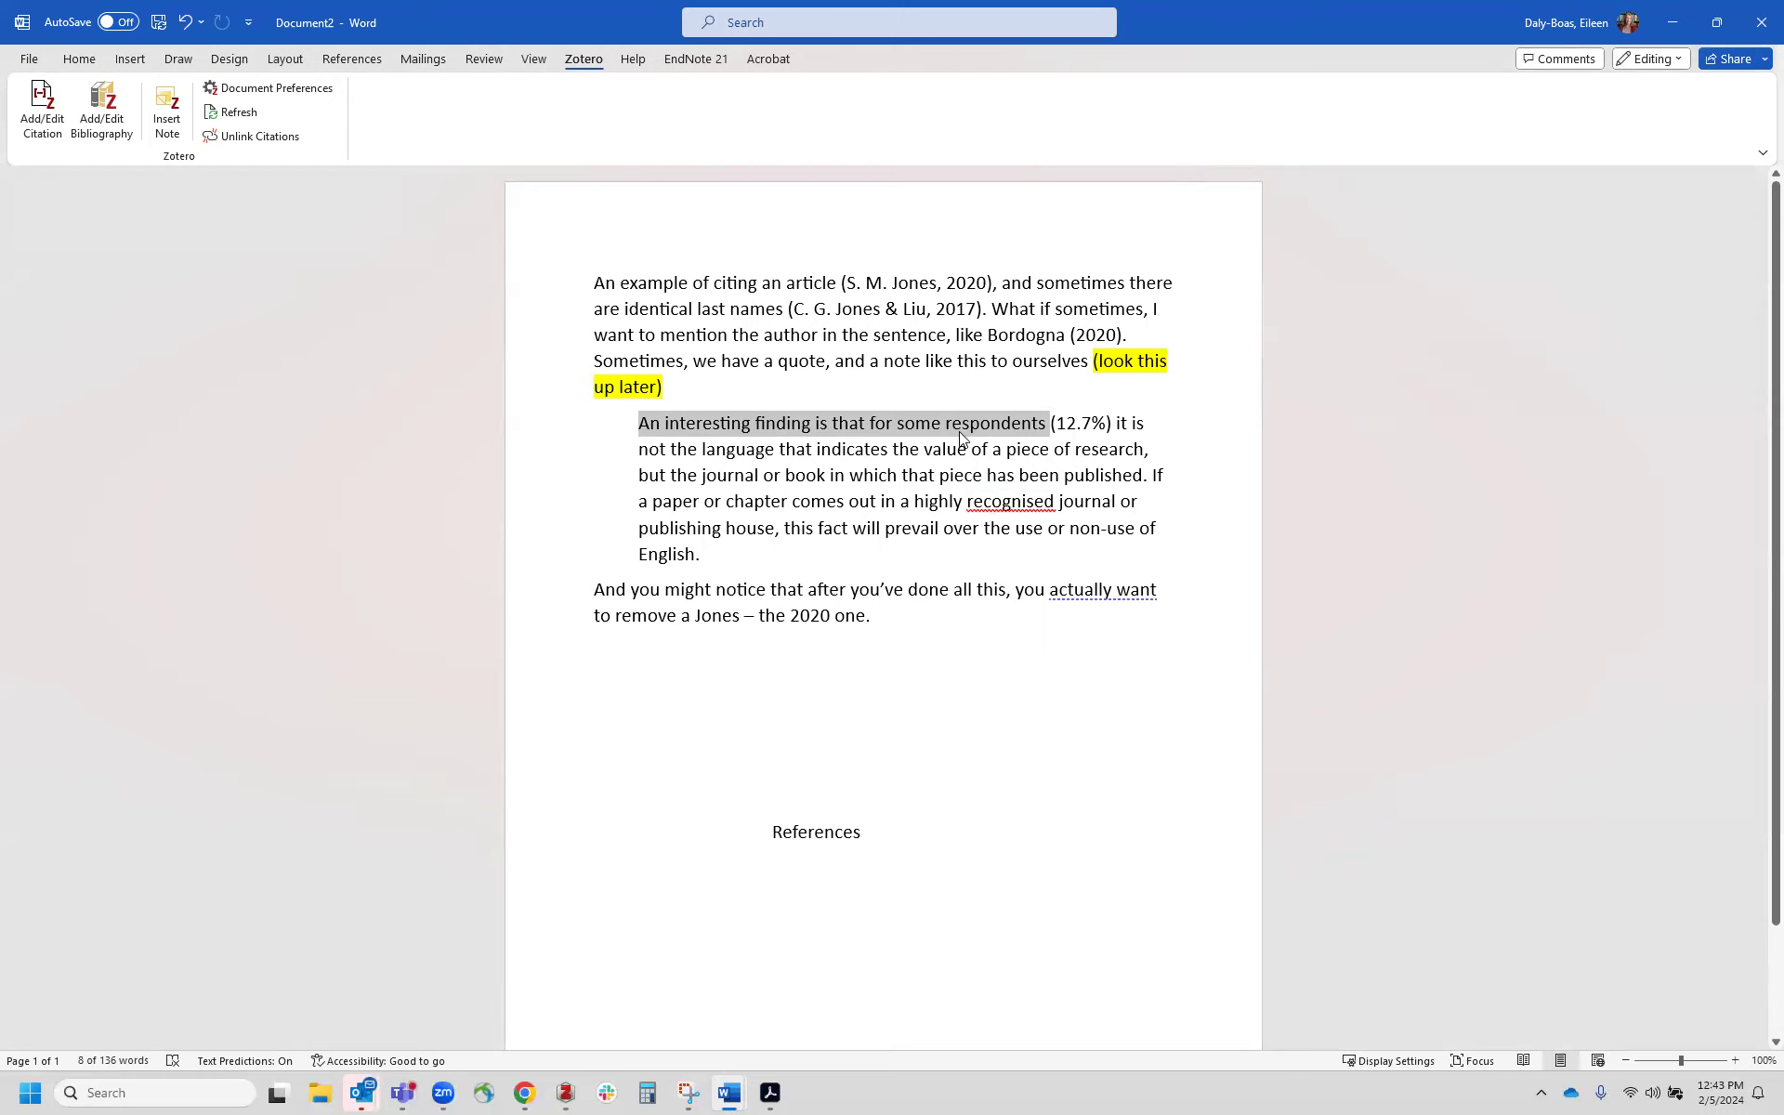
key(ctrl+c)
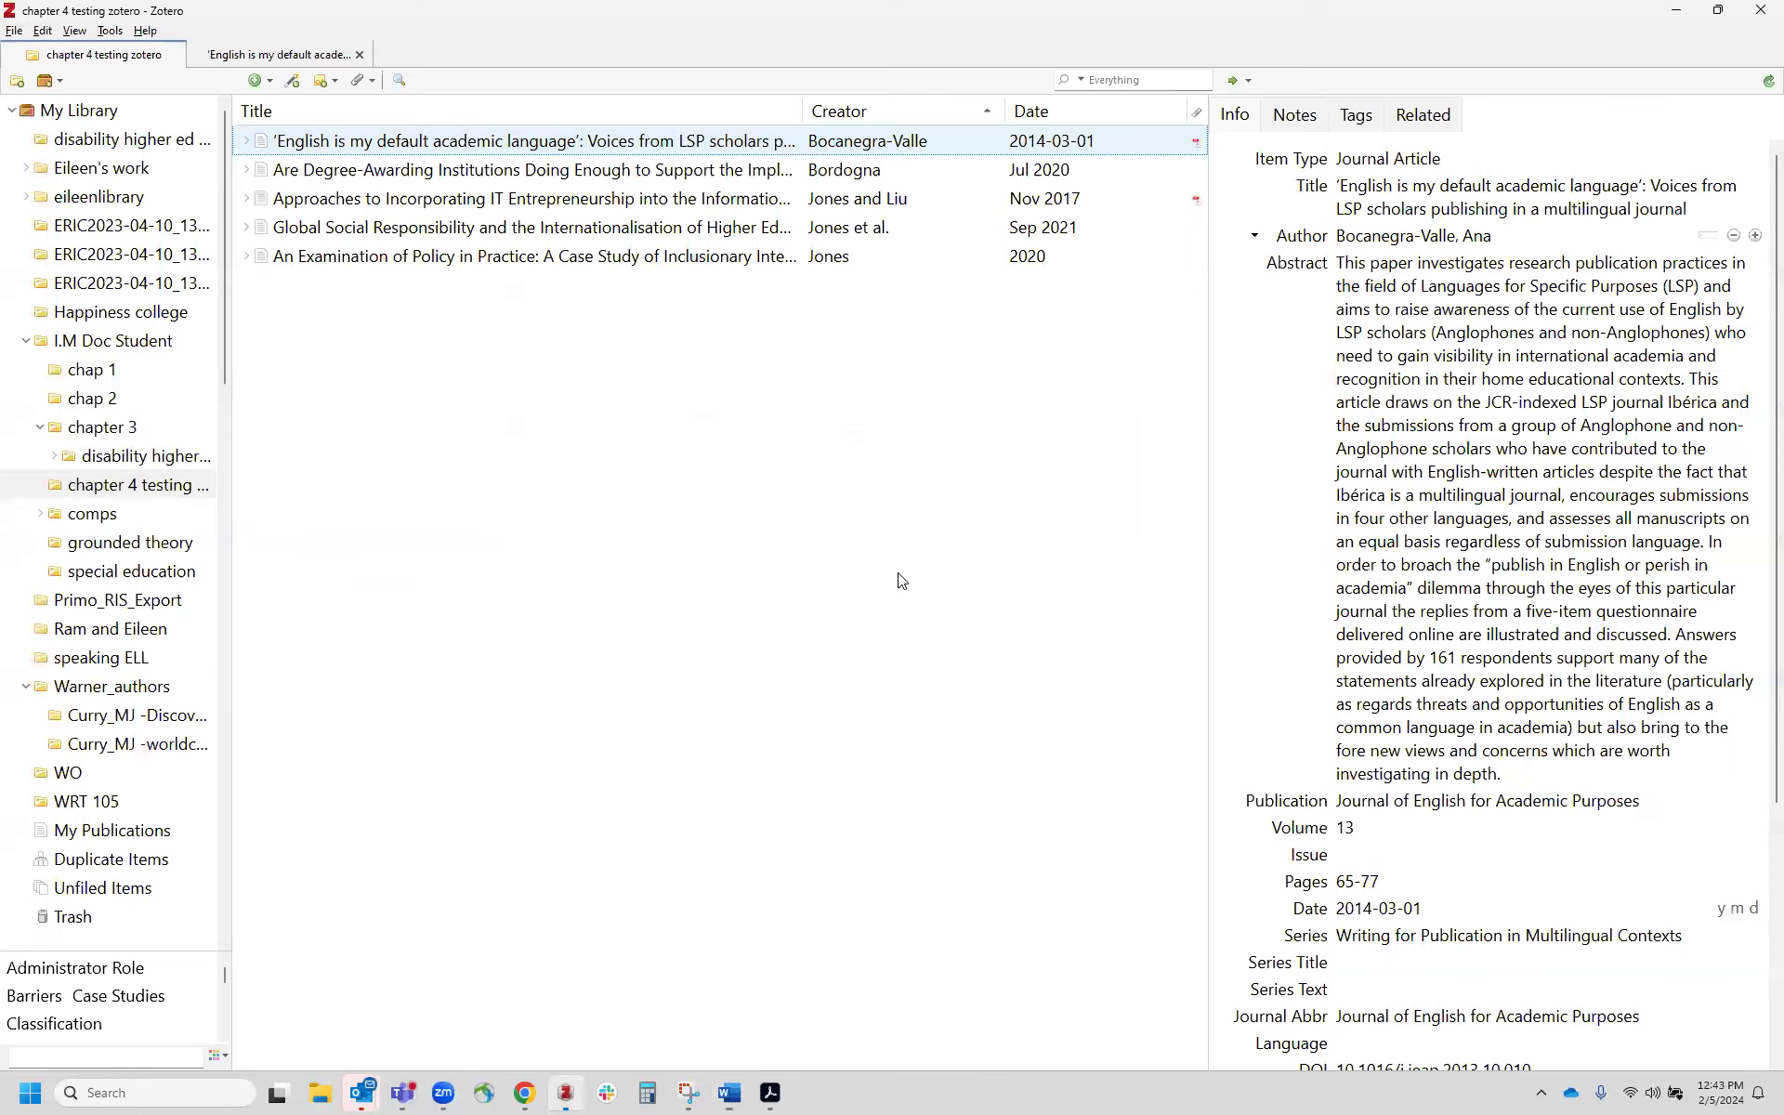
click(565, 1092)
click(1155, 82)
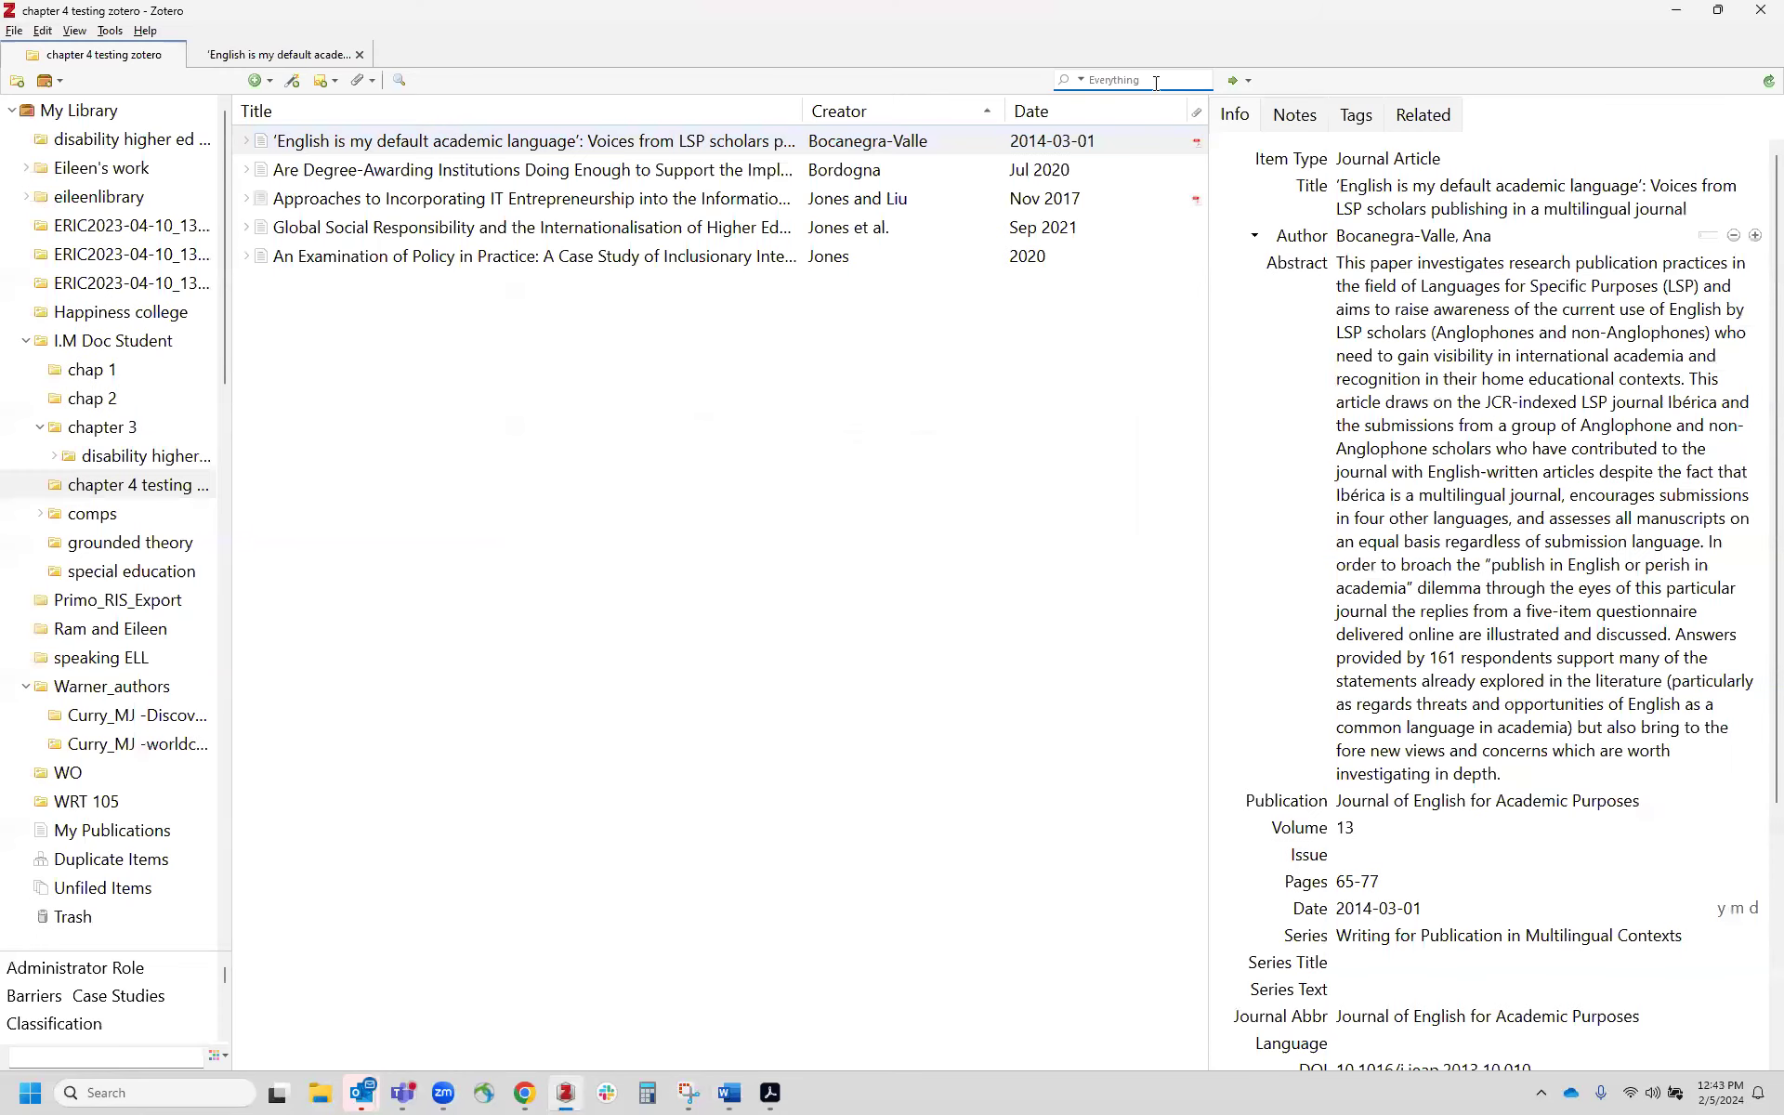
key(ctrl+v)
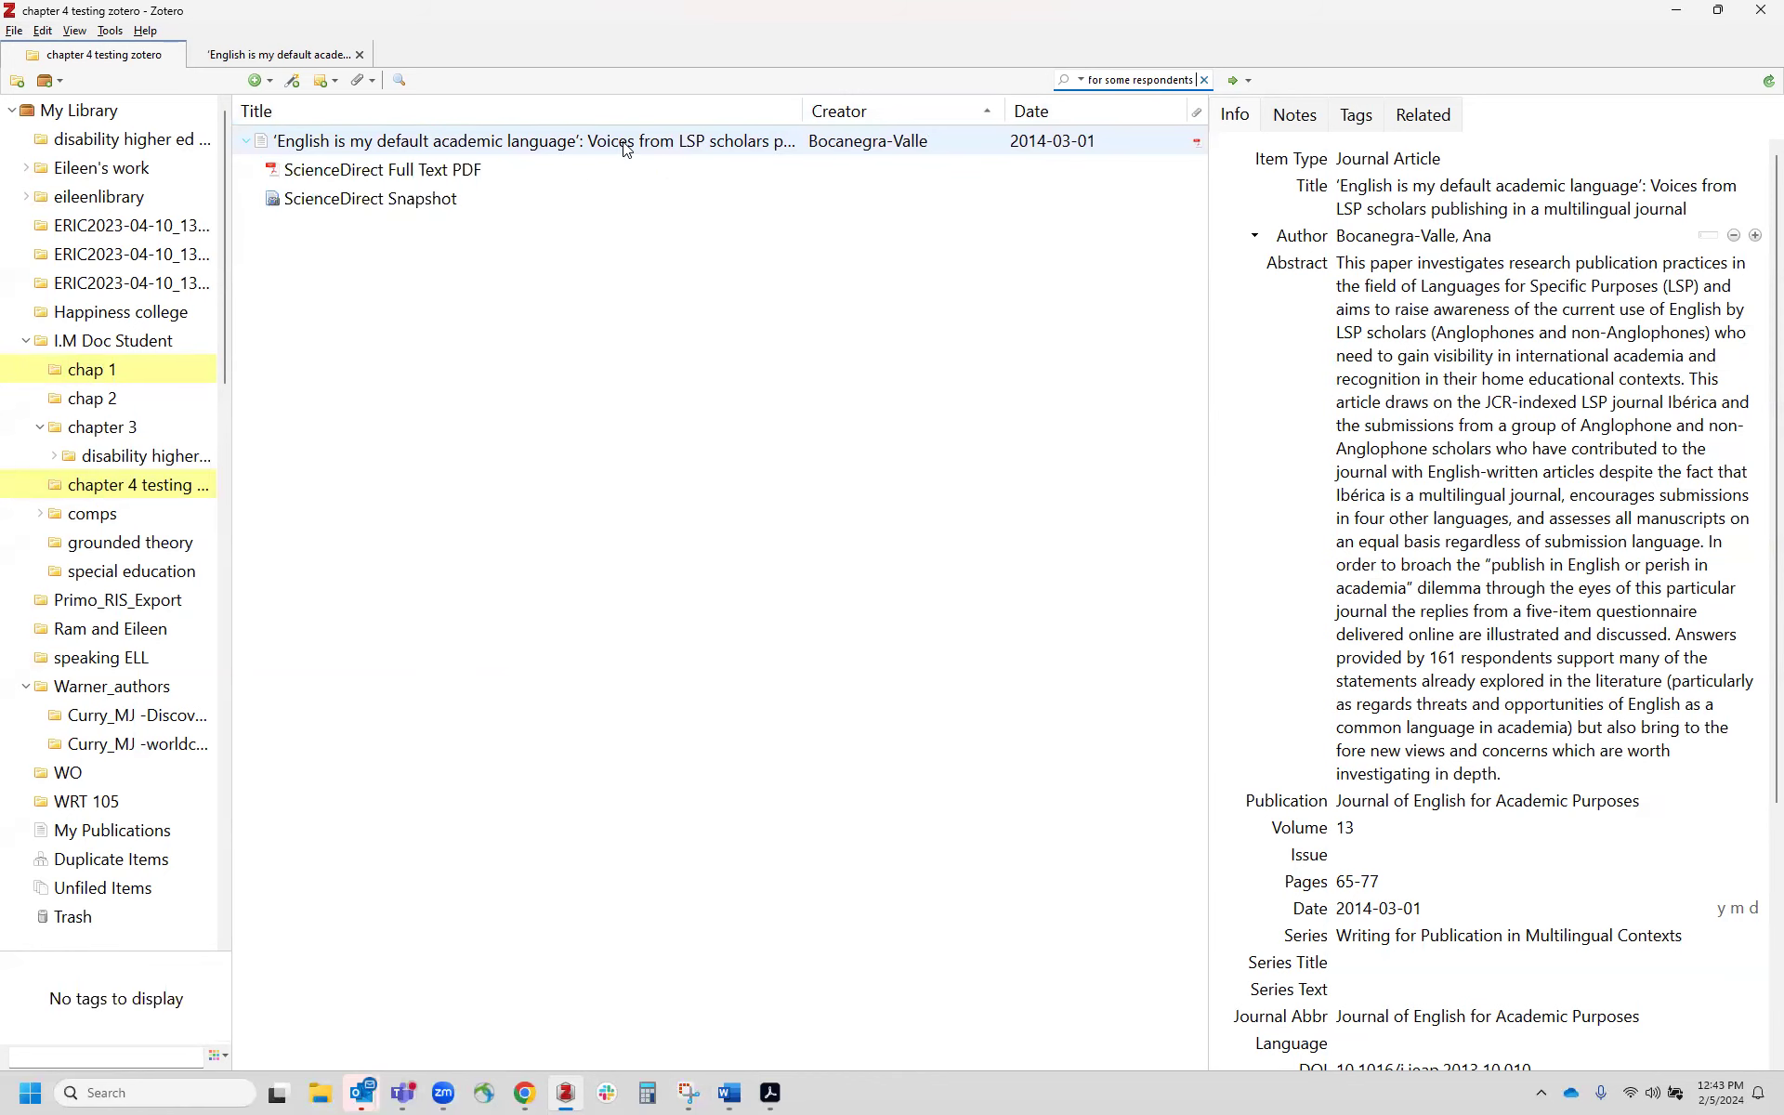
Step: Open the matching article's PDF to check the quote, then return to the document
click(327, 61)
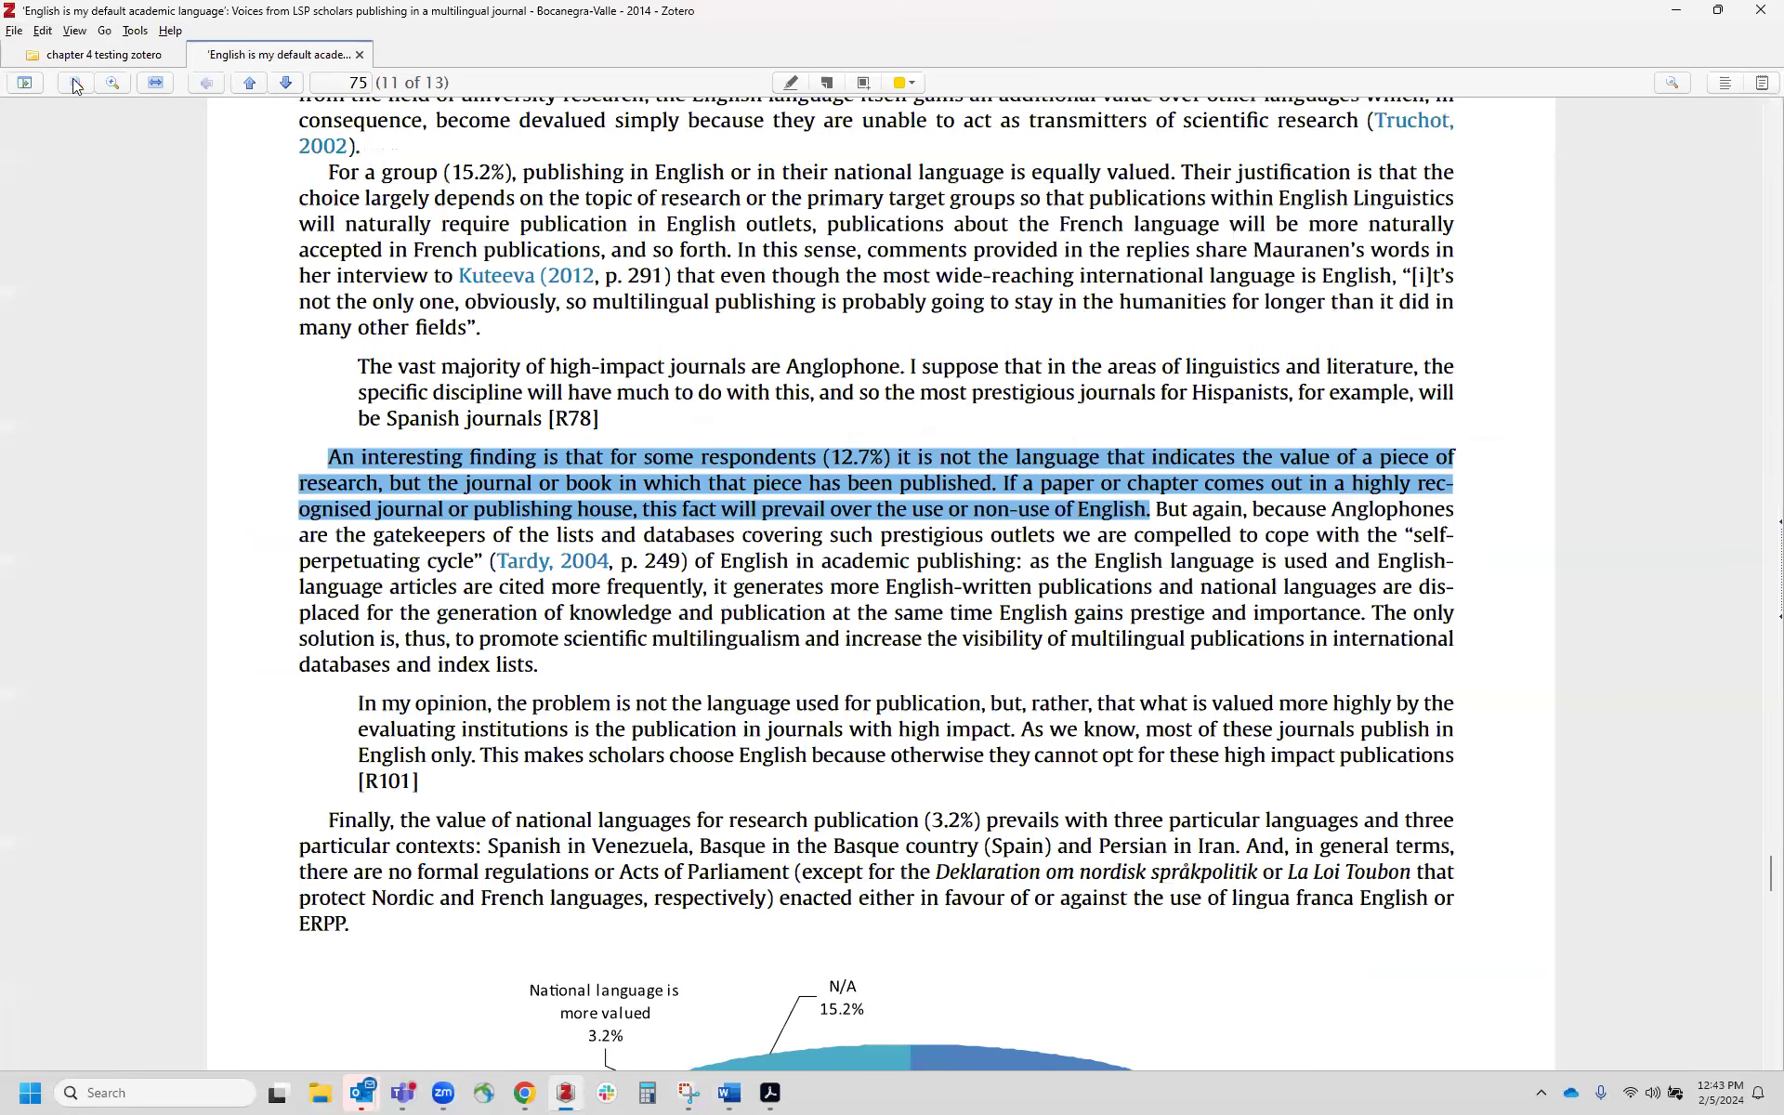
click(122, 54)
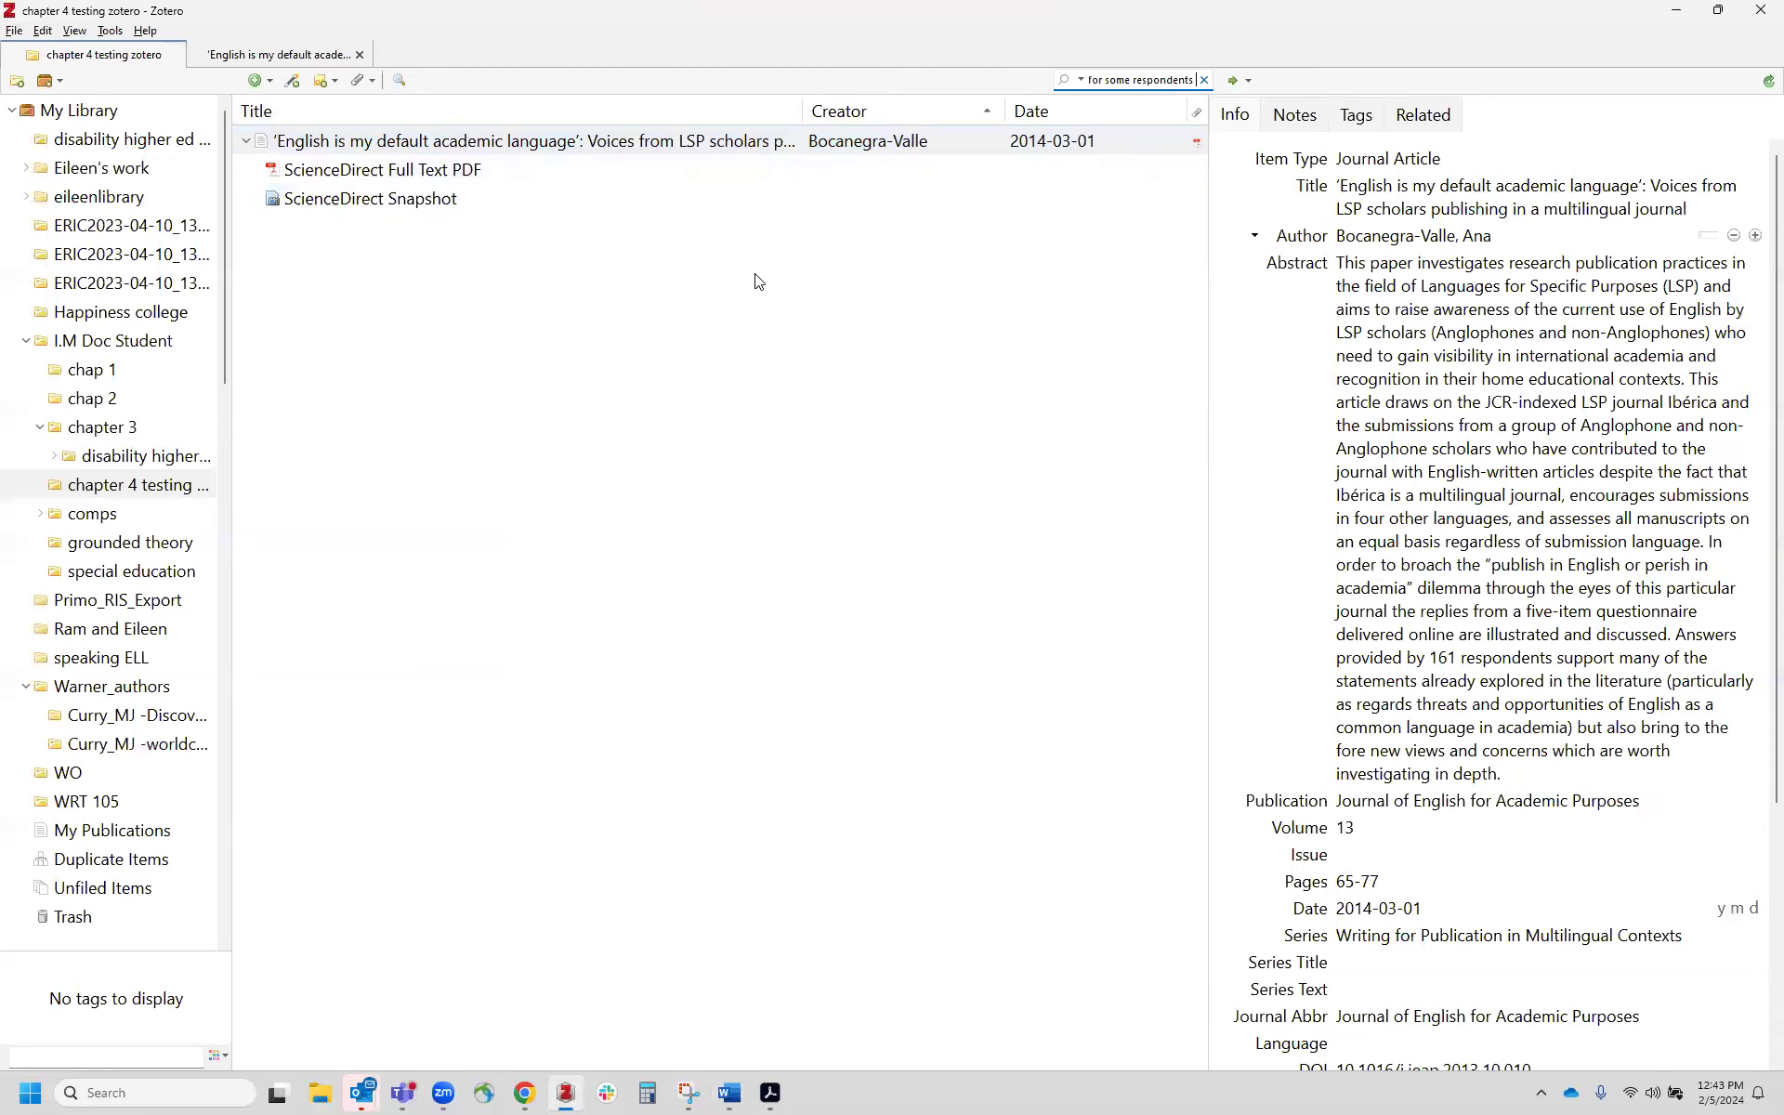
key(alt+Tab)
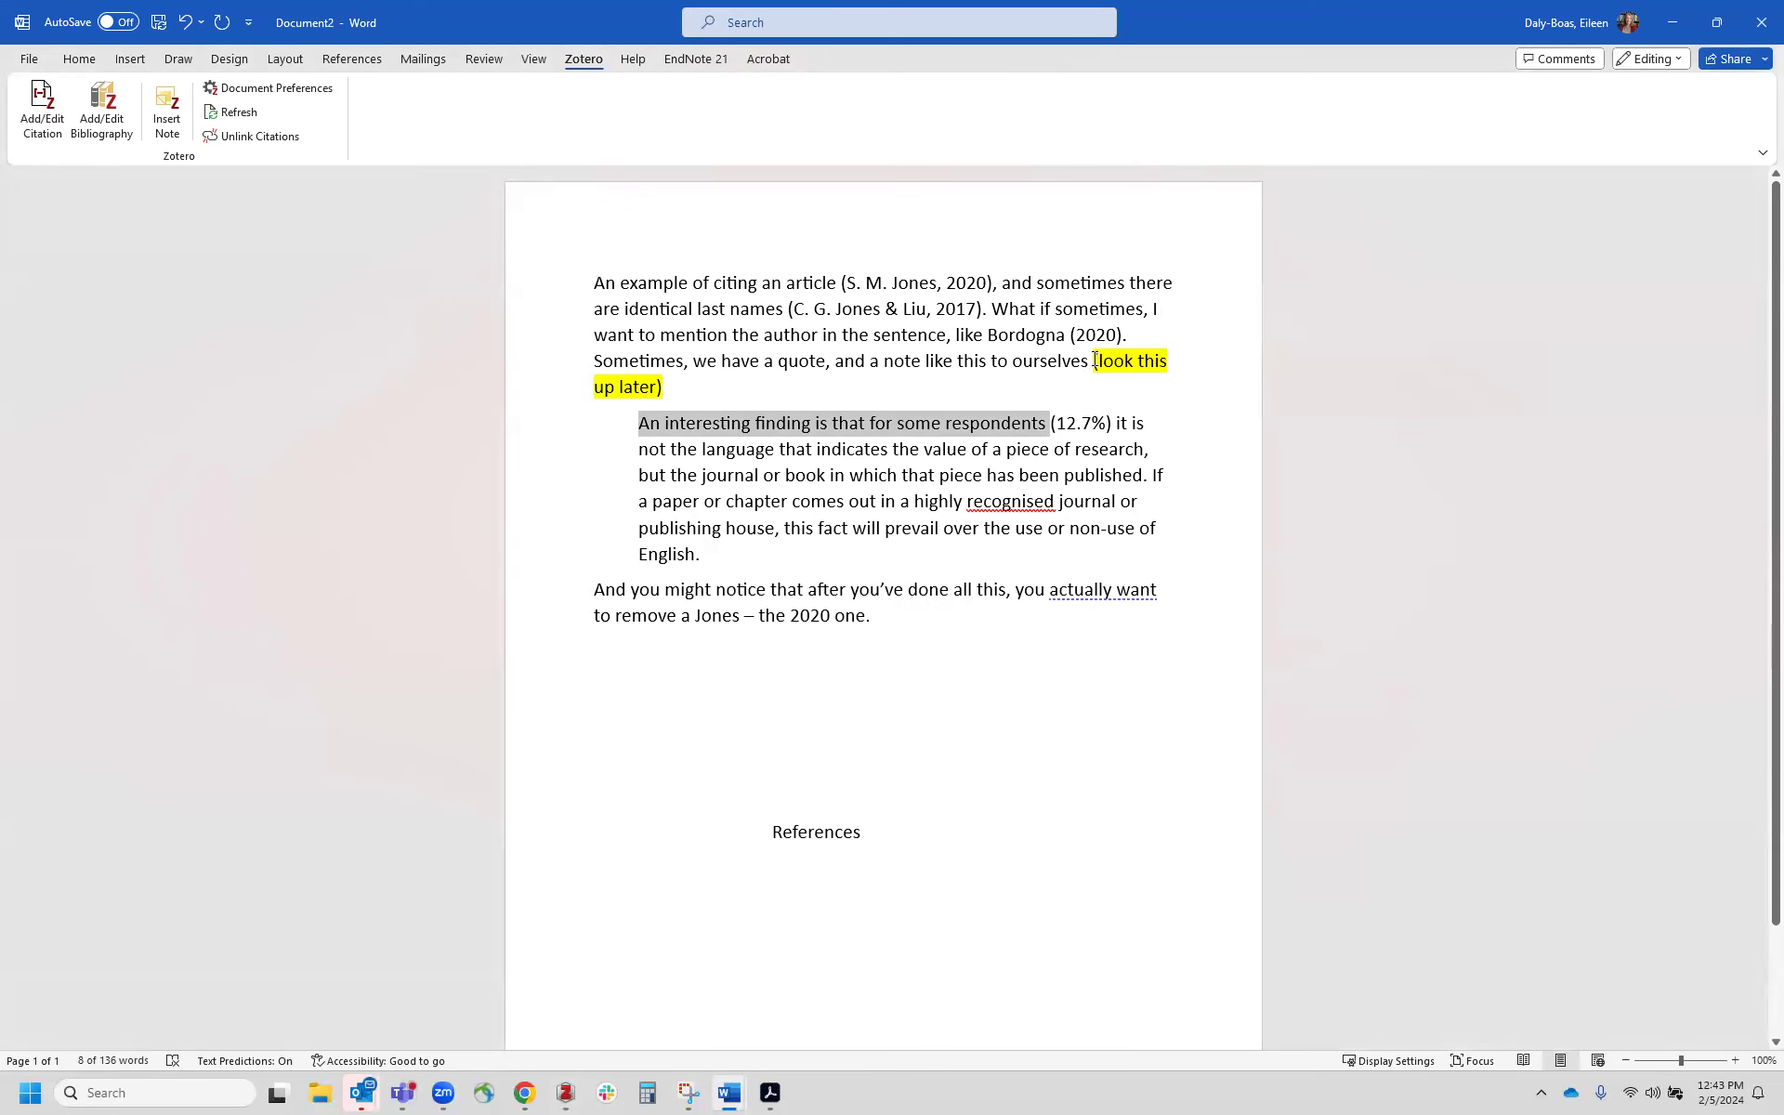
Step: Replace the (look this up later) note with a Bocanegra-Valle 2014 citation and start the quote on a new line
click(1092, 366)
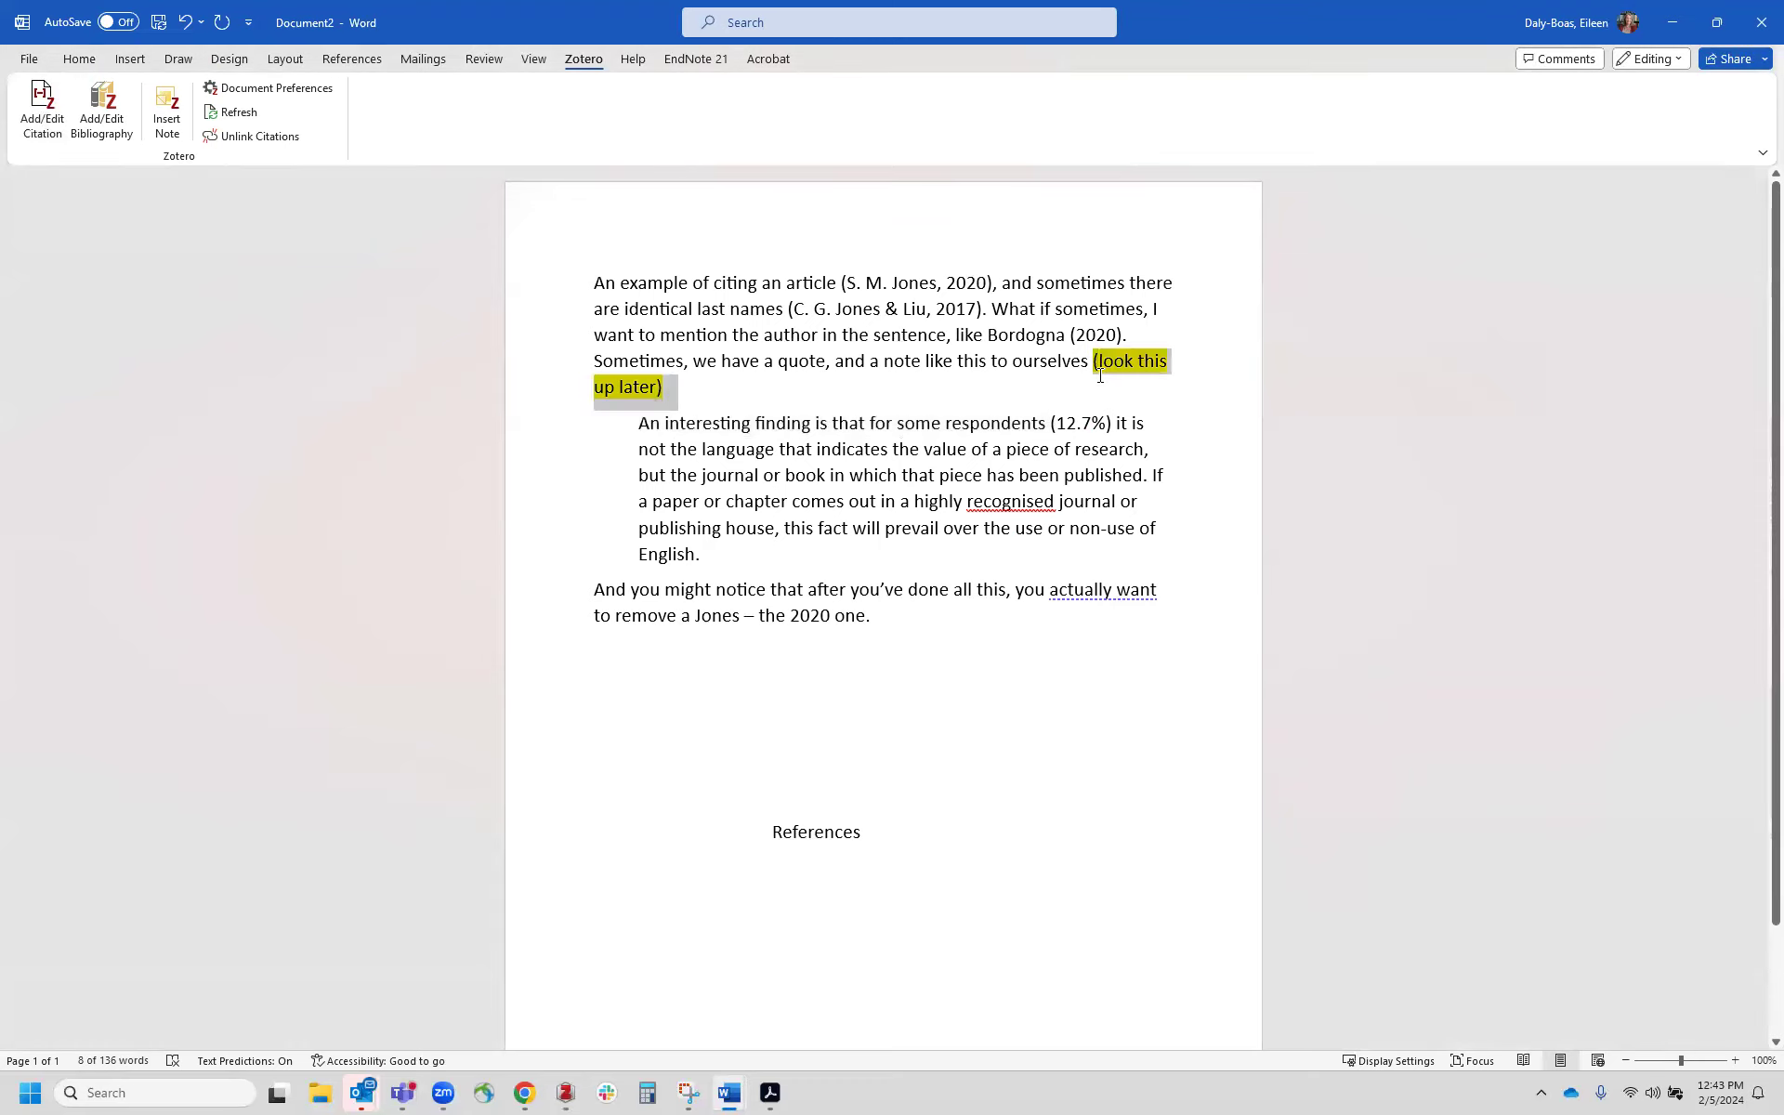
click(42, 104)
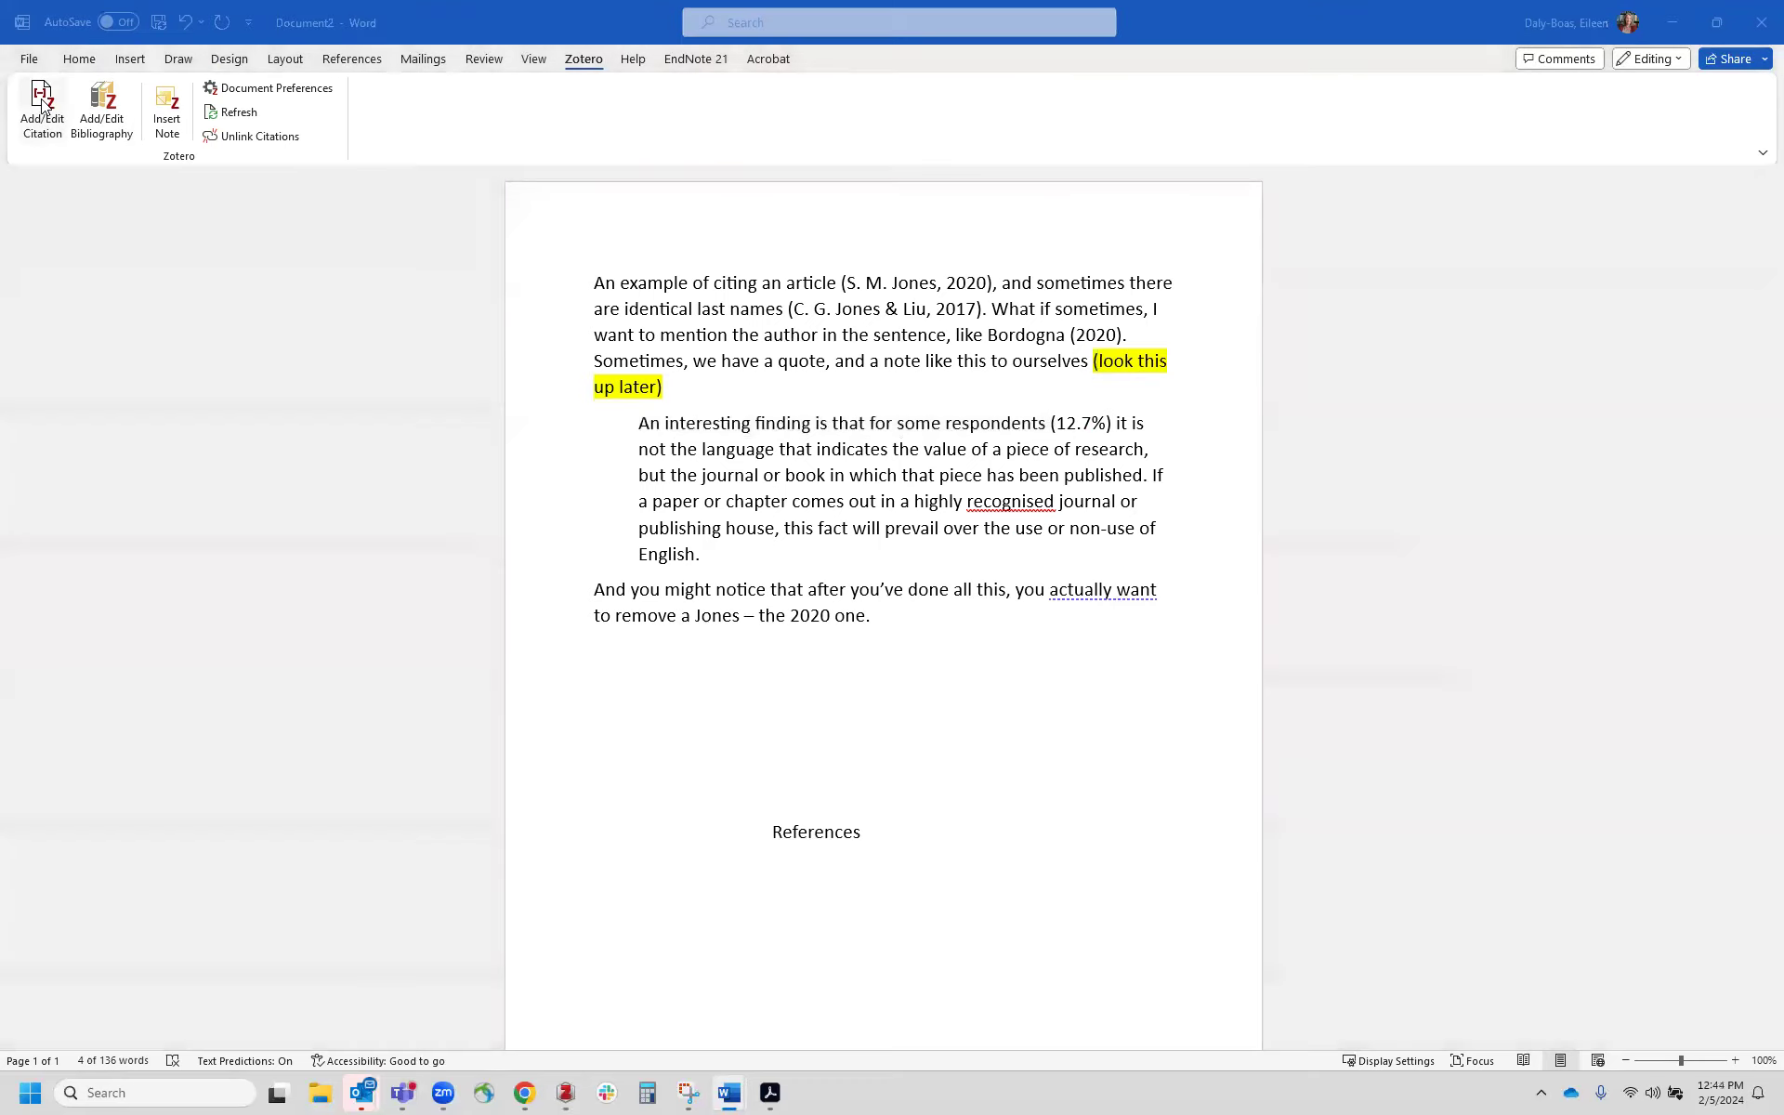
text(boc)
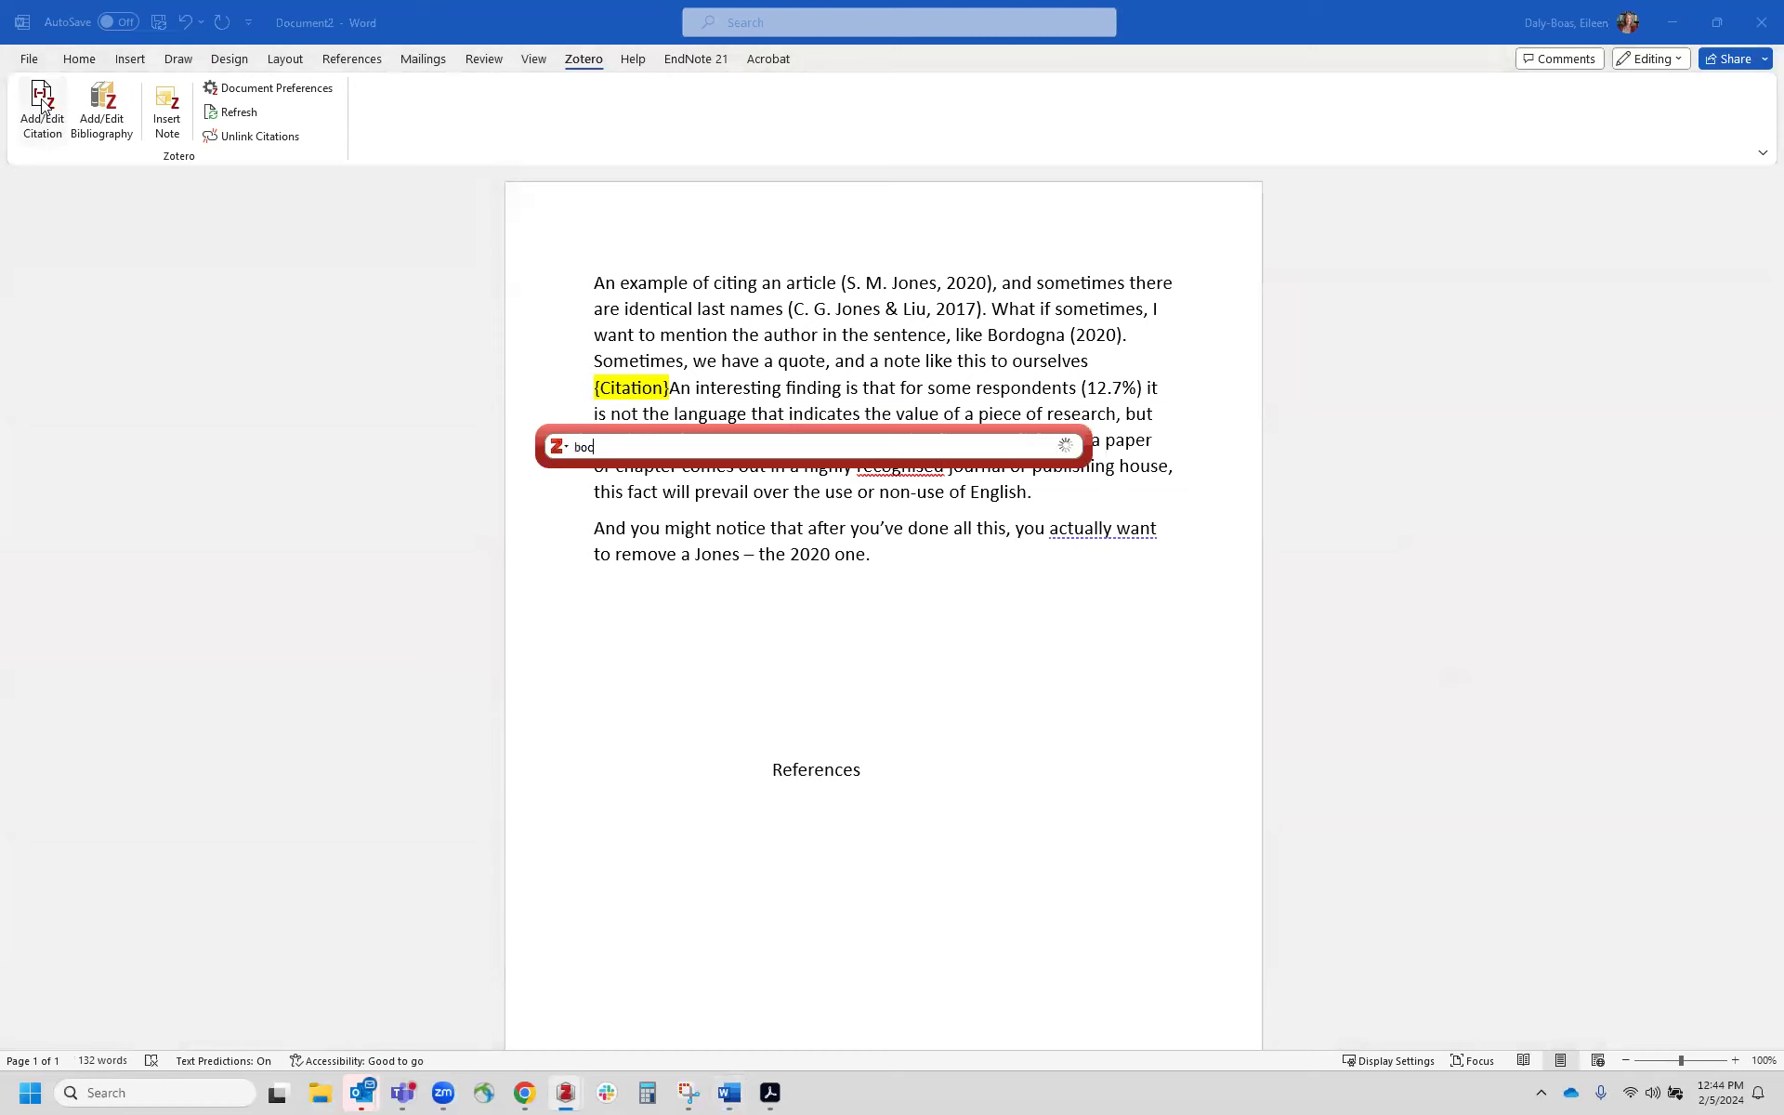
text(a)
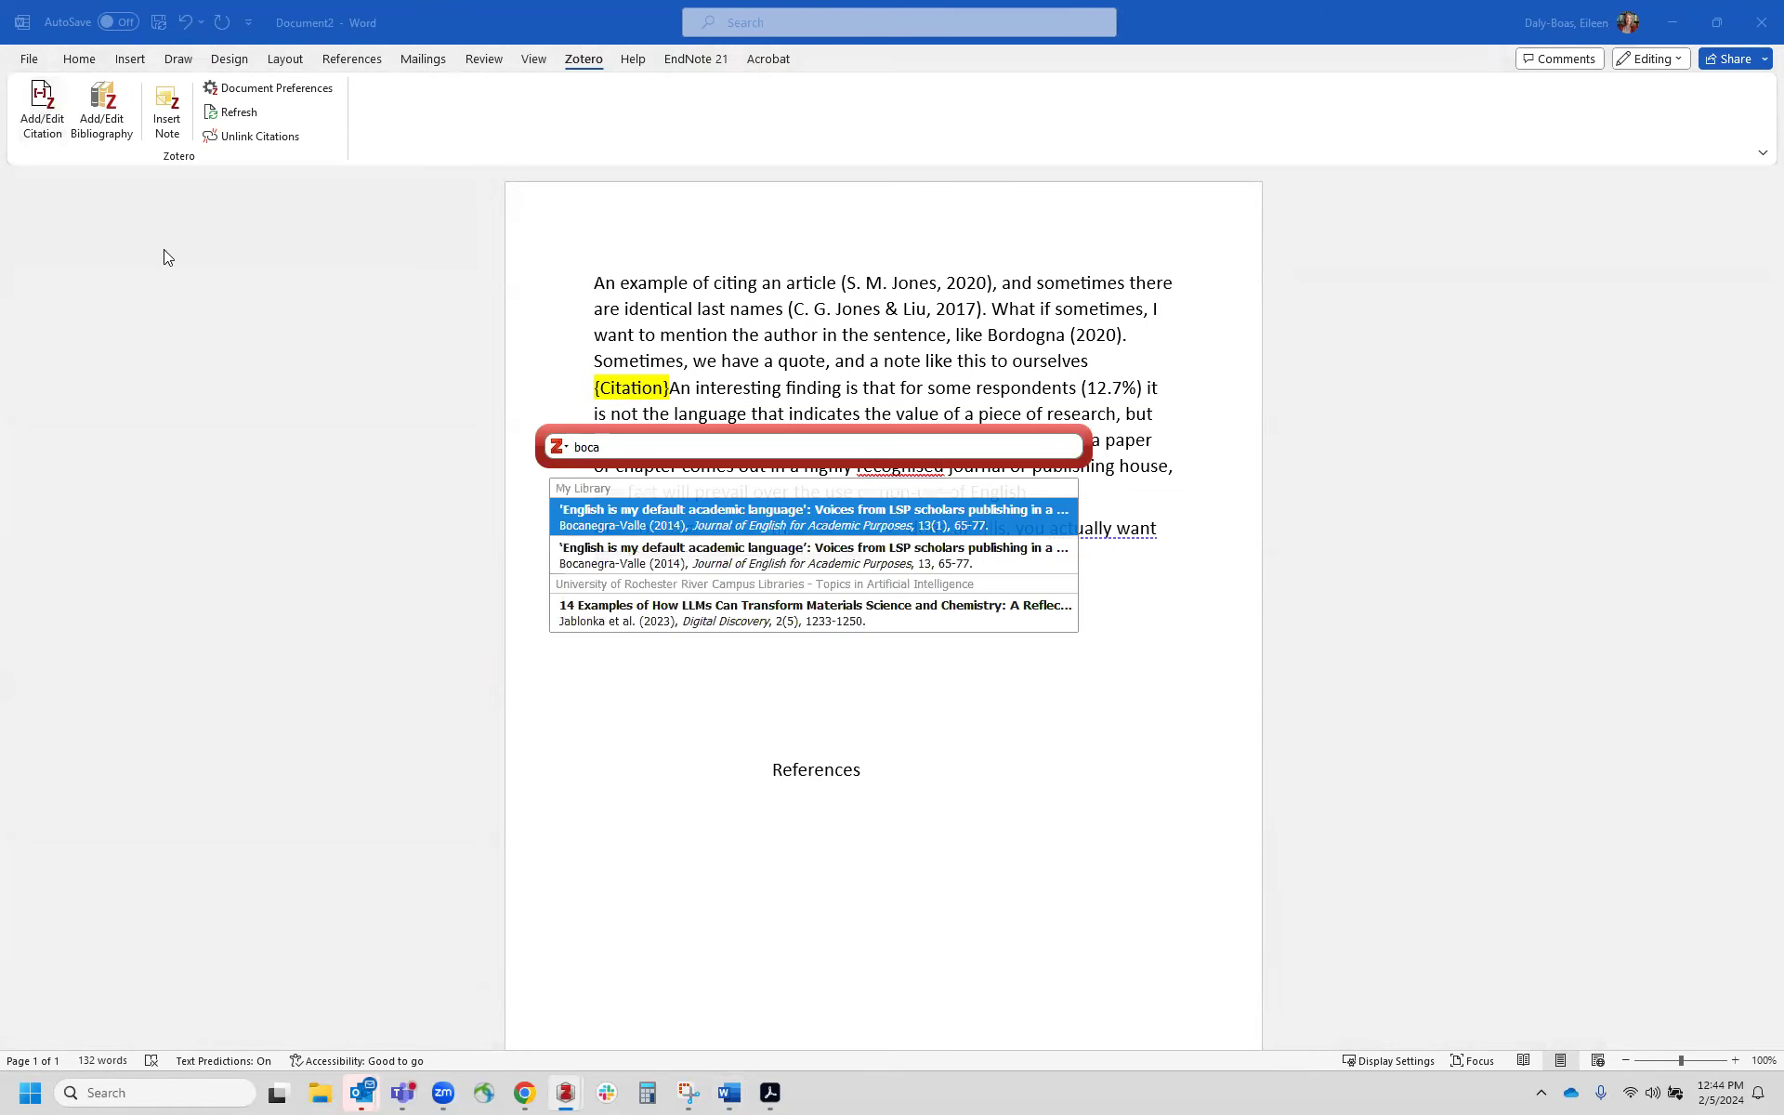
click(615, 513)
key(Return)
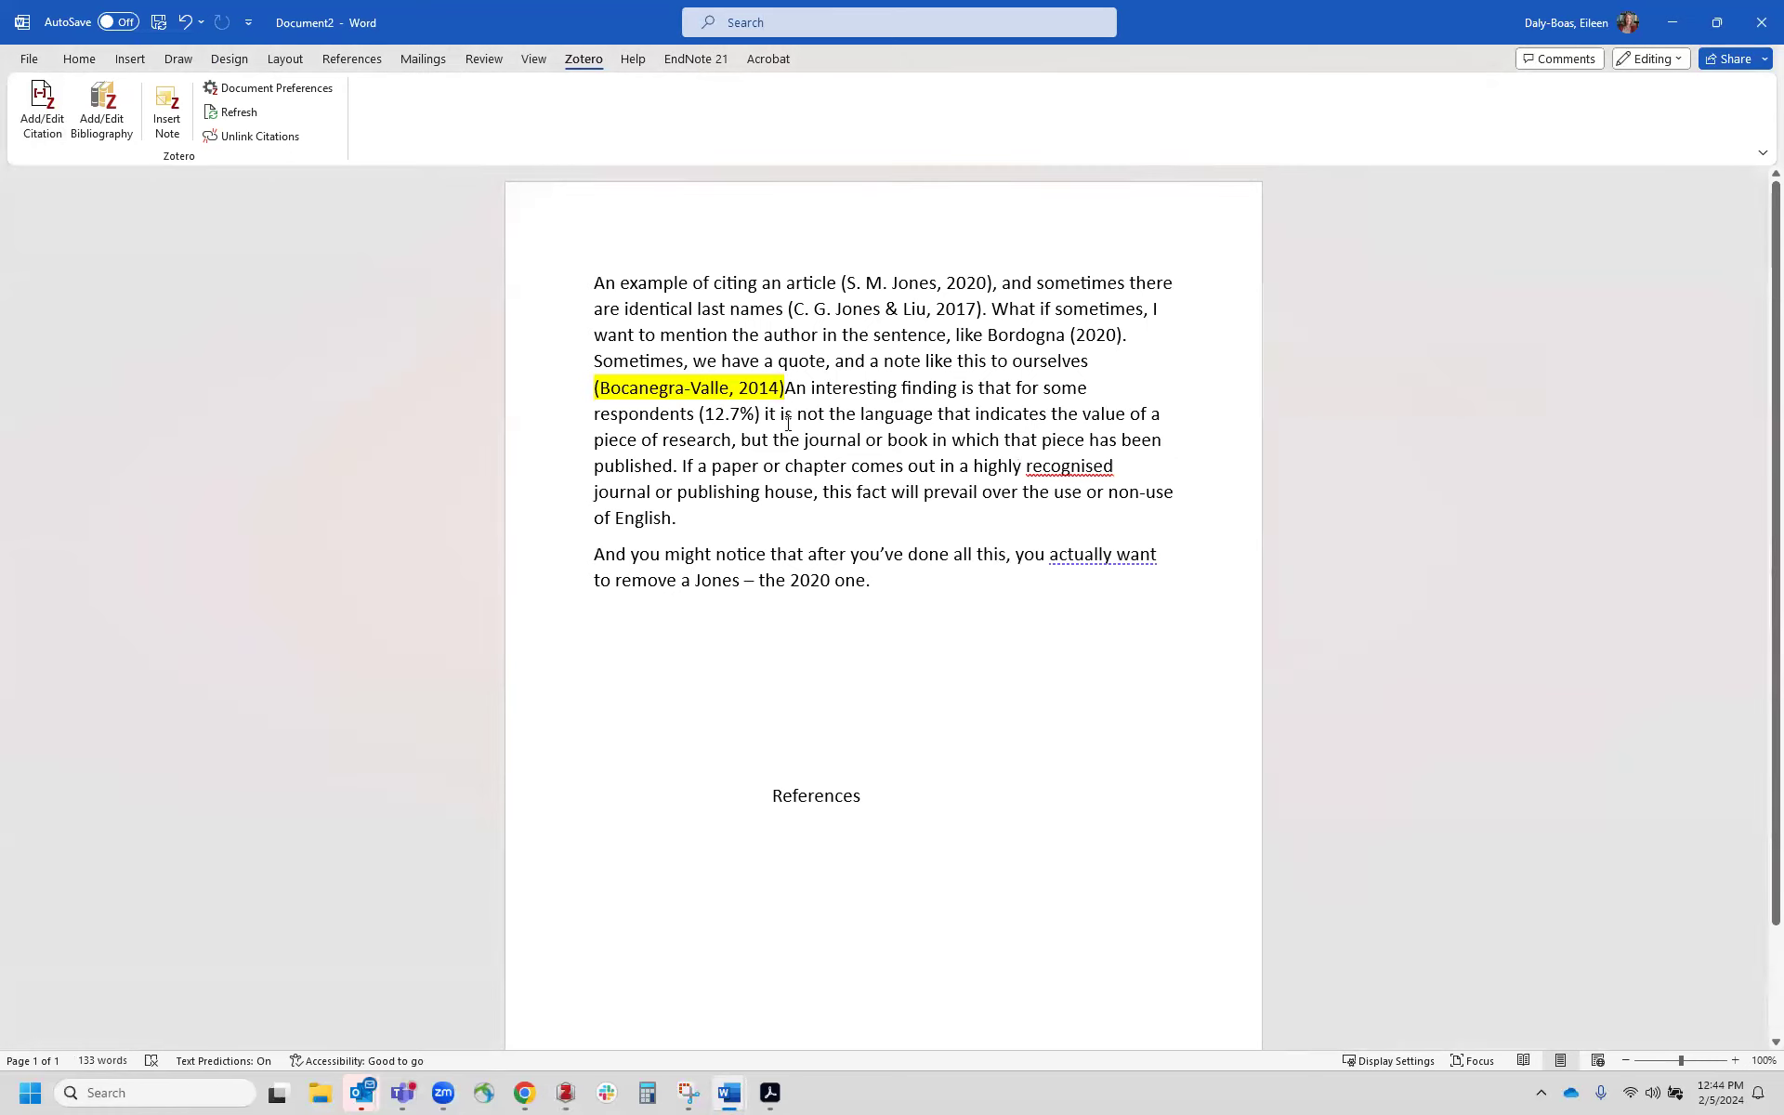
key(Return)
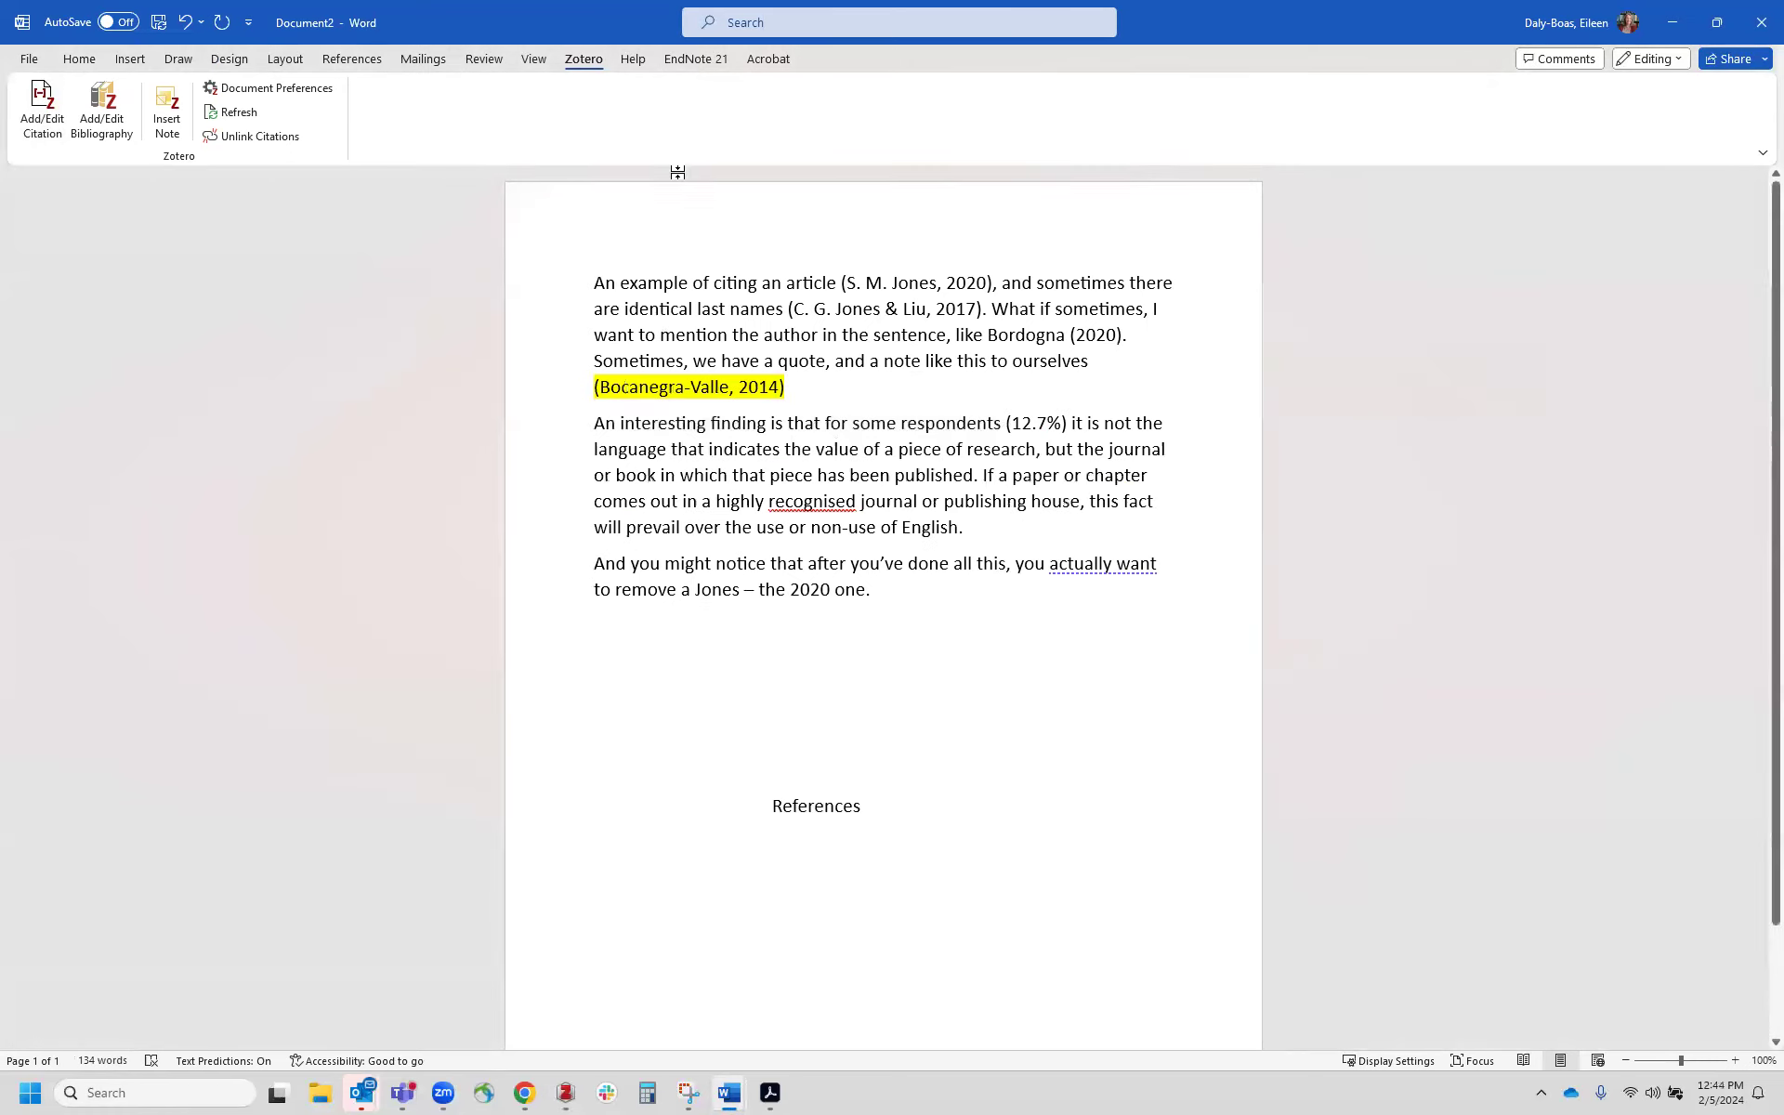
Step: Indent the quoted paragraph as a block quote
click(80, 58)
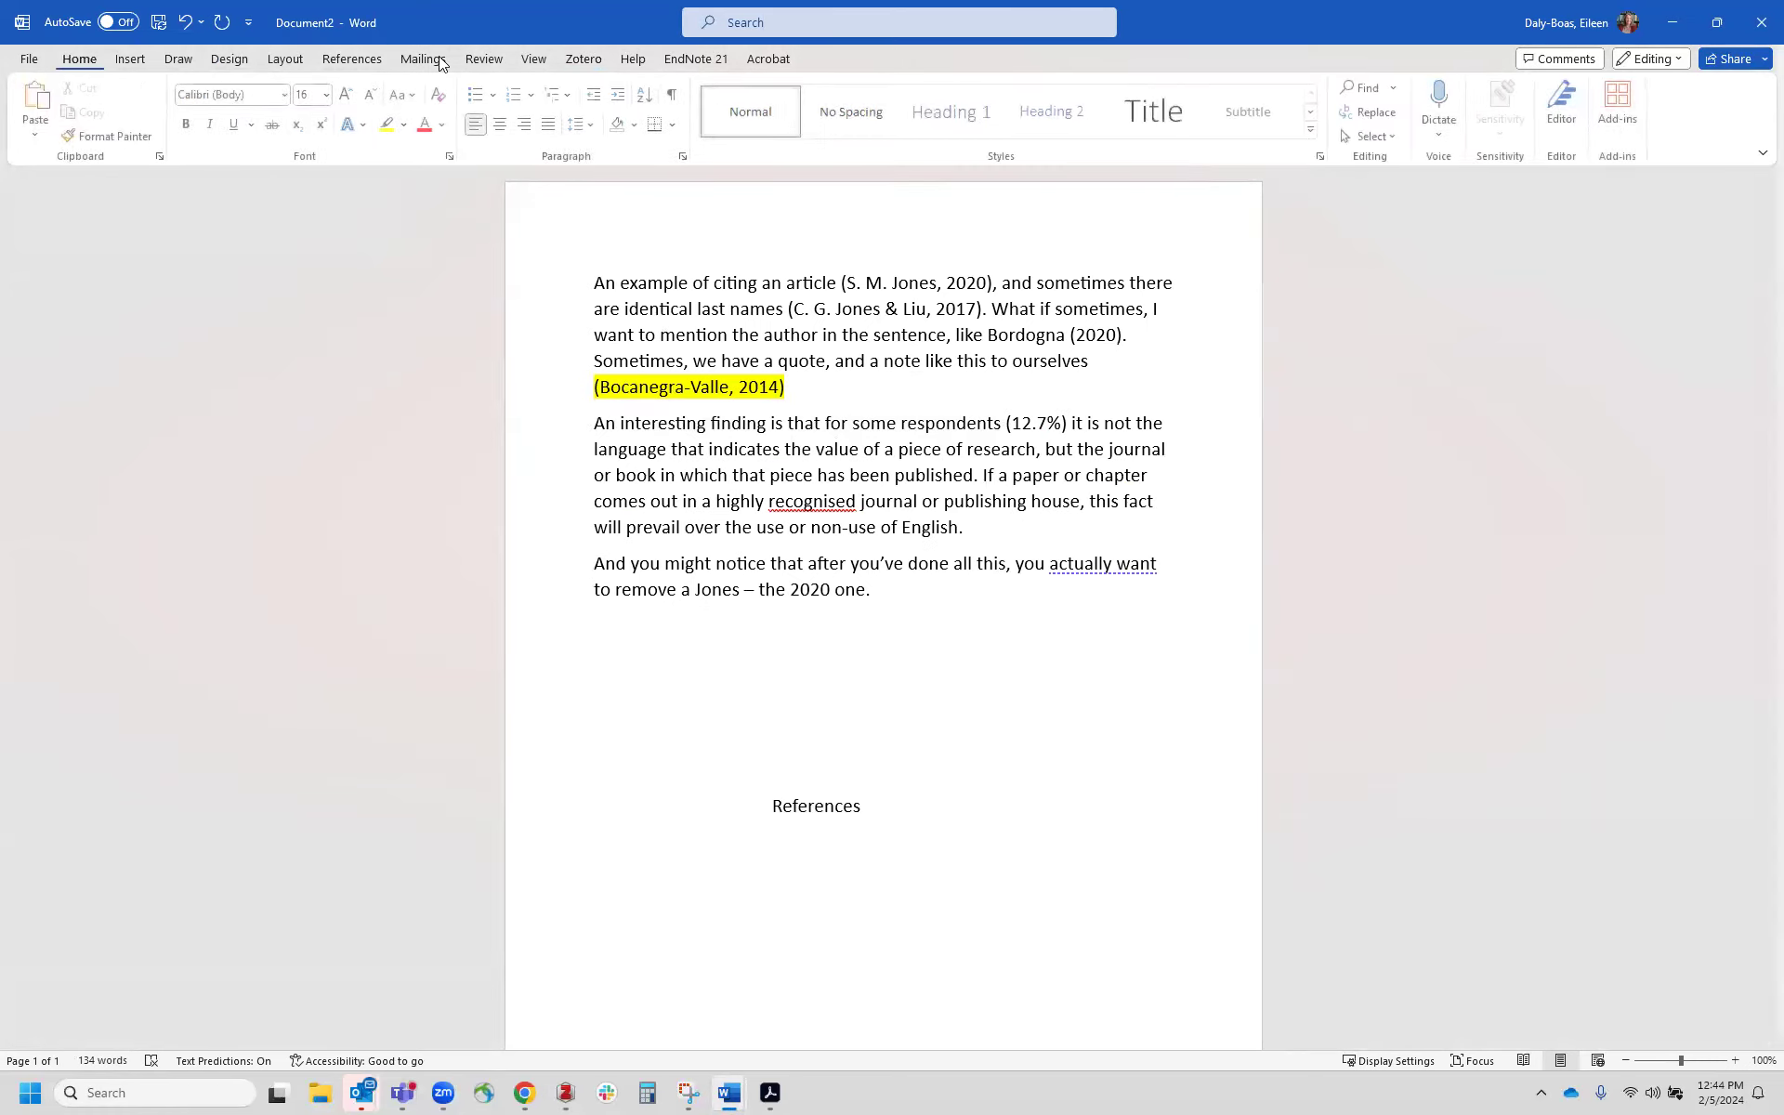
click(619, 94)
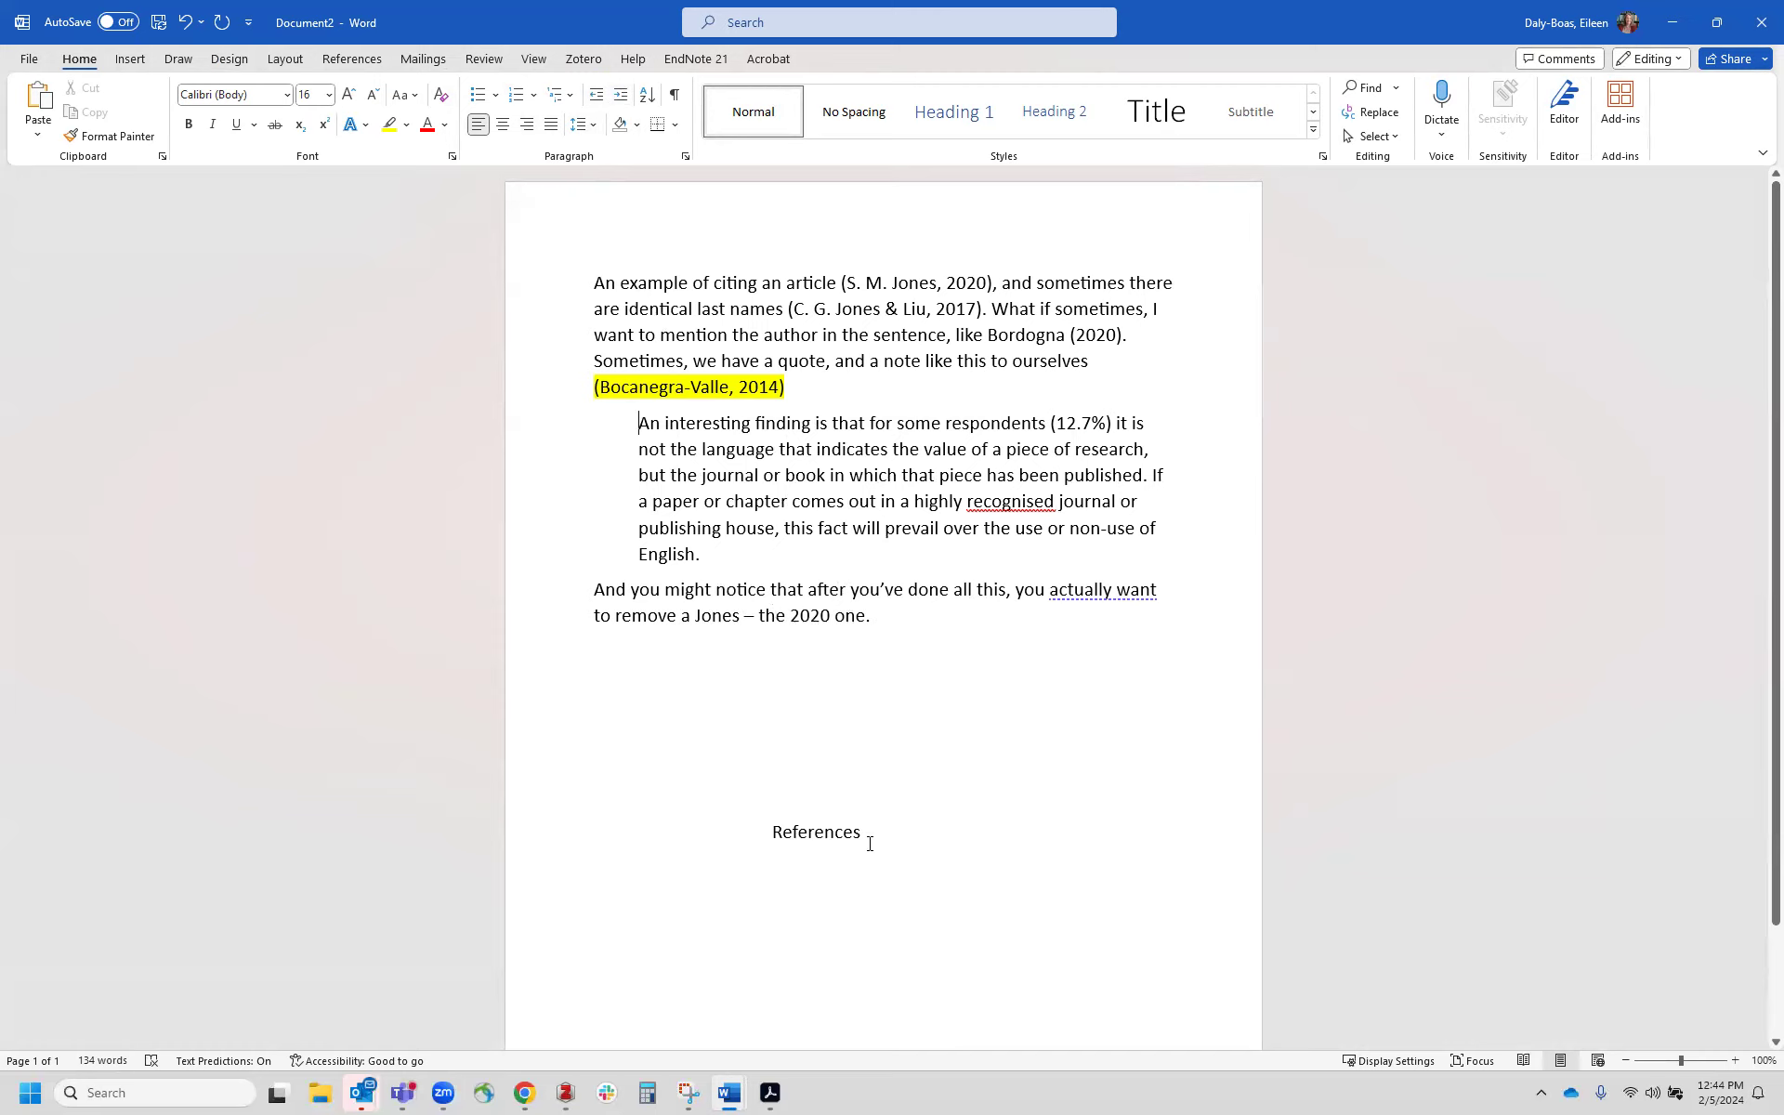
key(Return)
Step: Insert a Zotero bibliography below the References heading
click(572, 63)
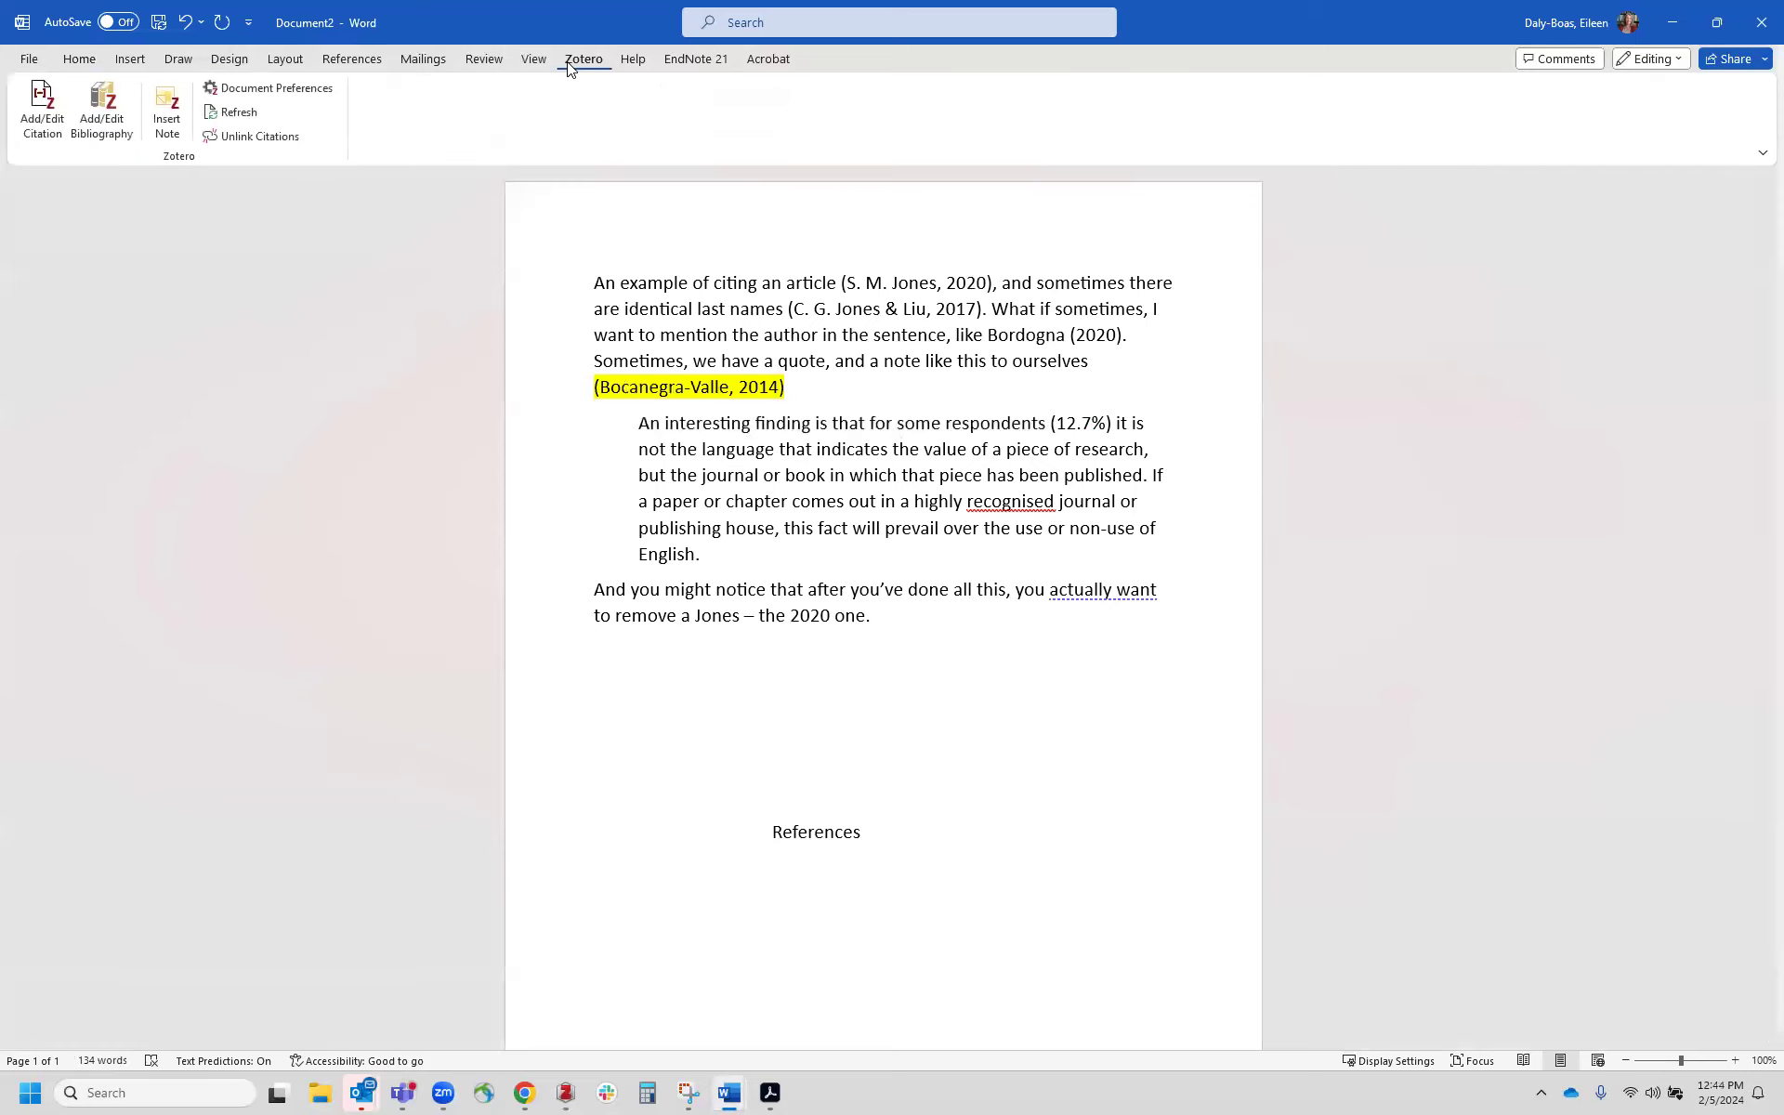
click(97, 104)
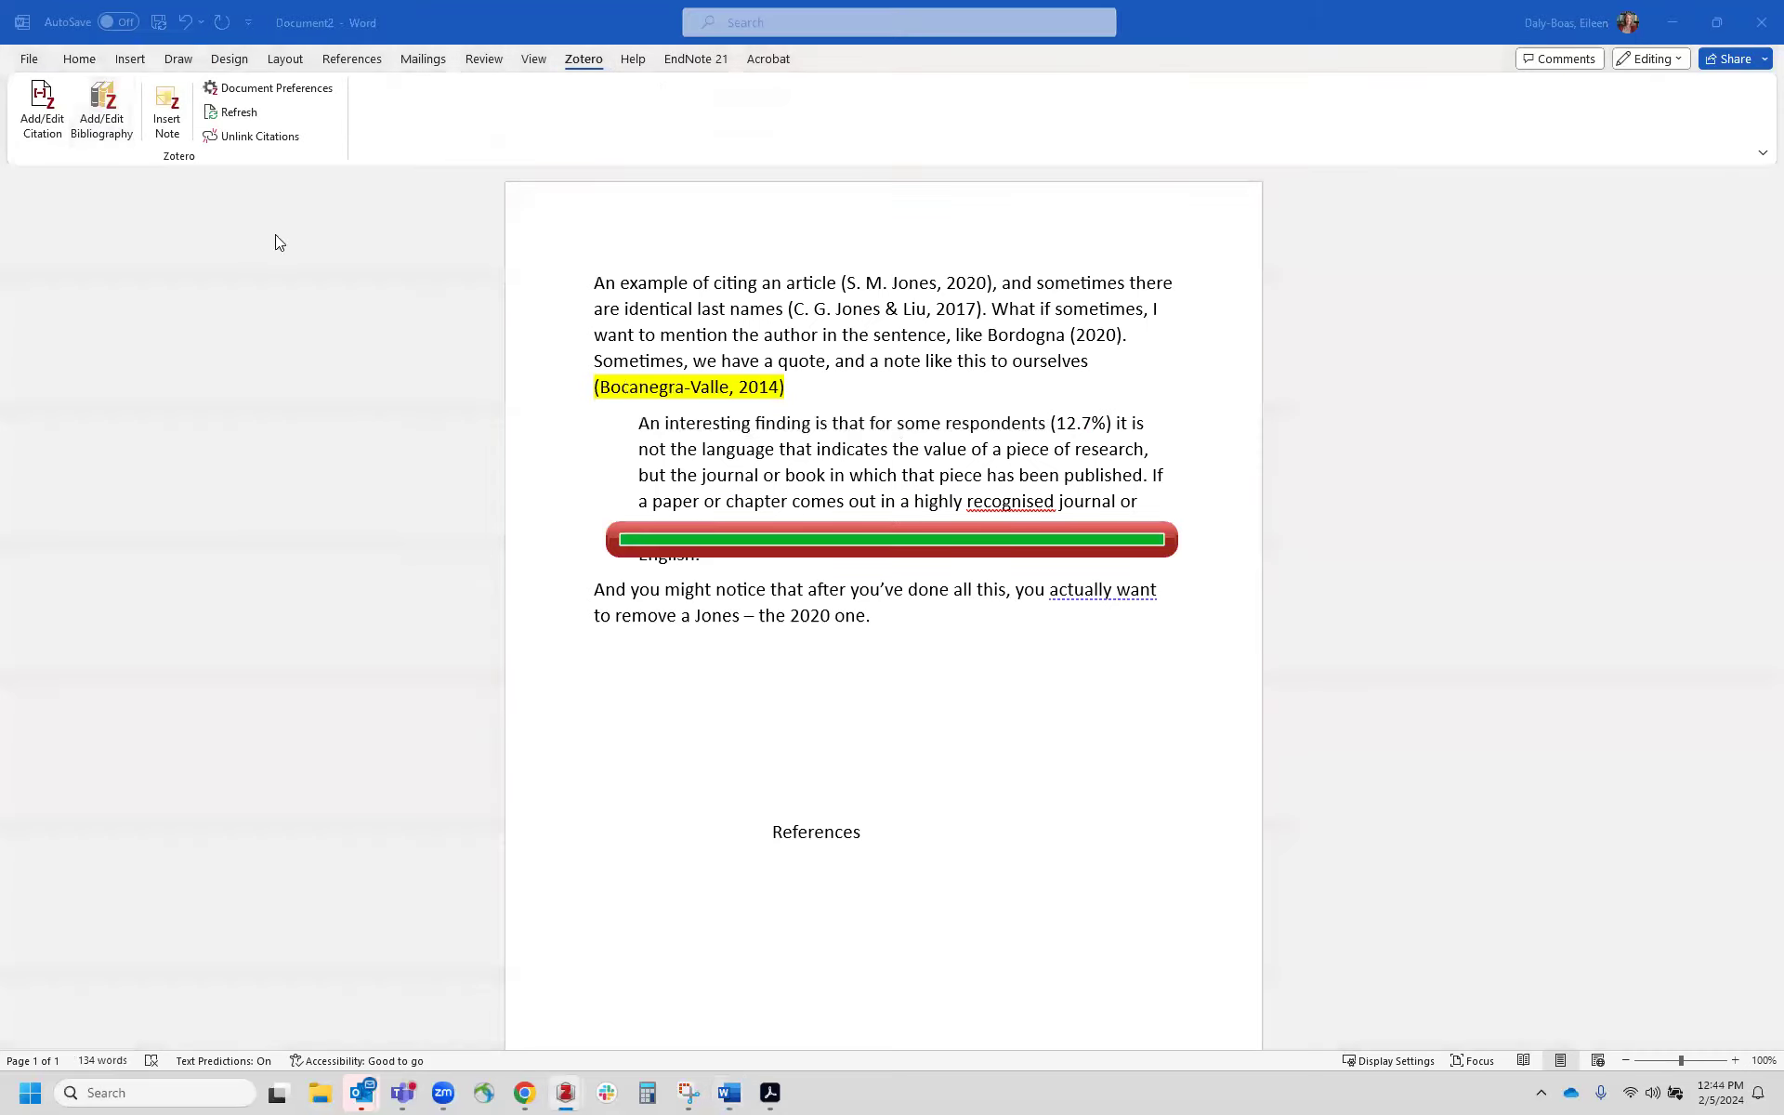
scroll(406, 765, down, 2)
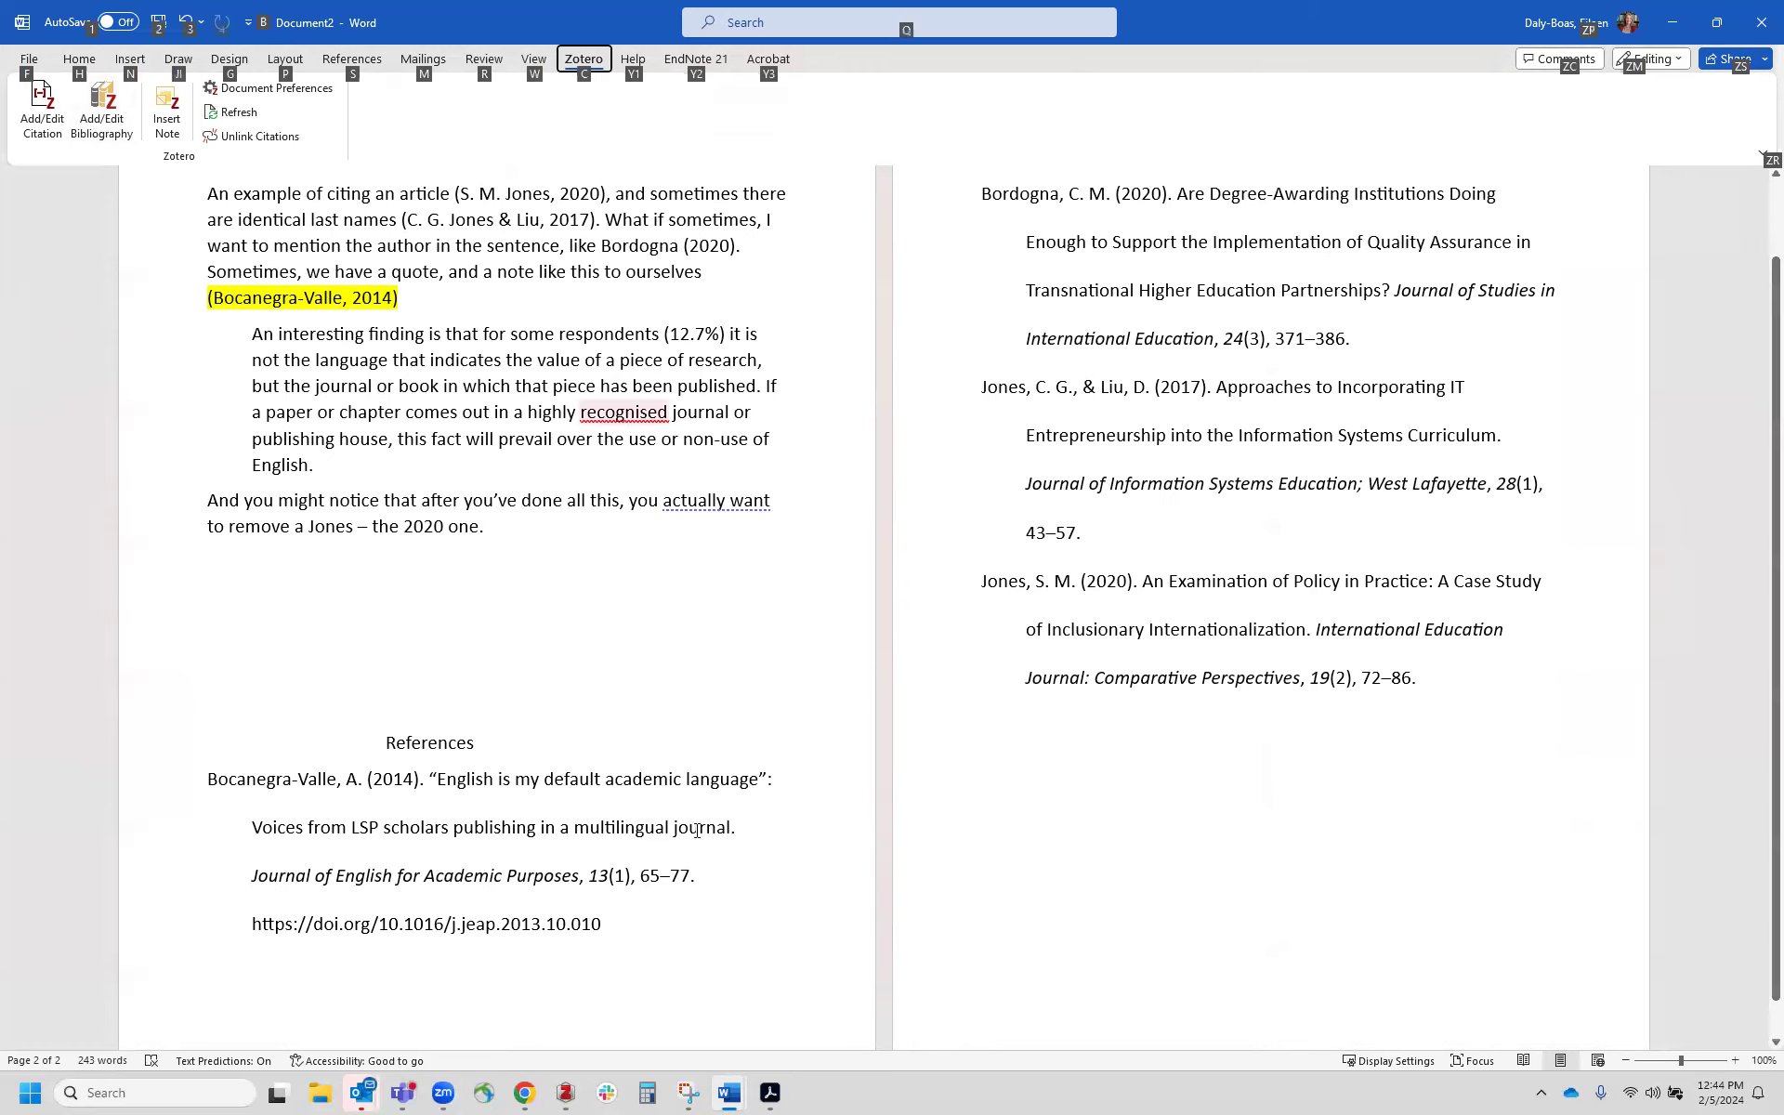
Step: In Zotero, open the chapter 4 testing collection, clear the search, and convert the Bordogna article's title to sentence case
click(563, 1094)
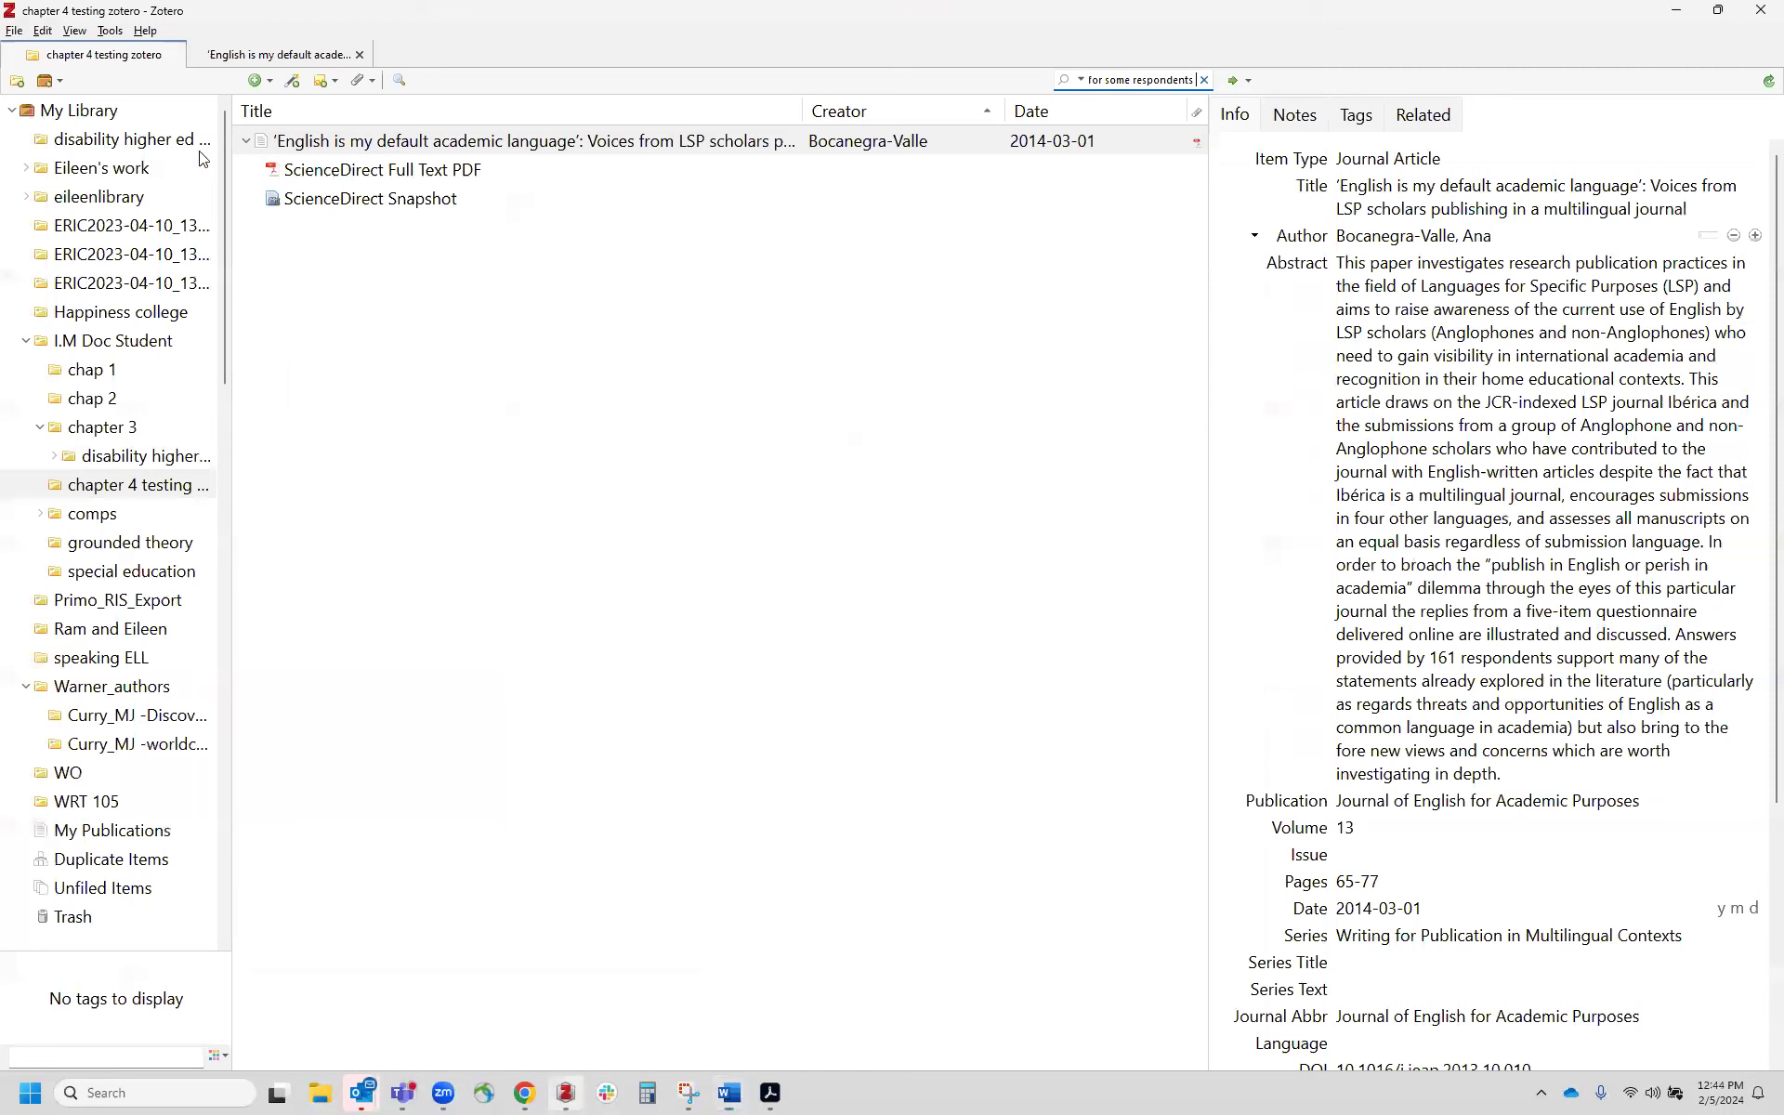
click(153, 486)
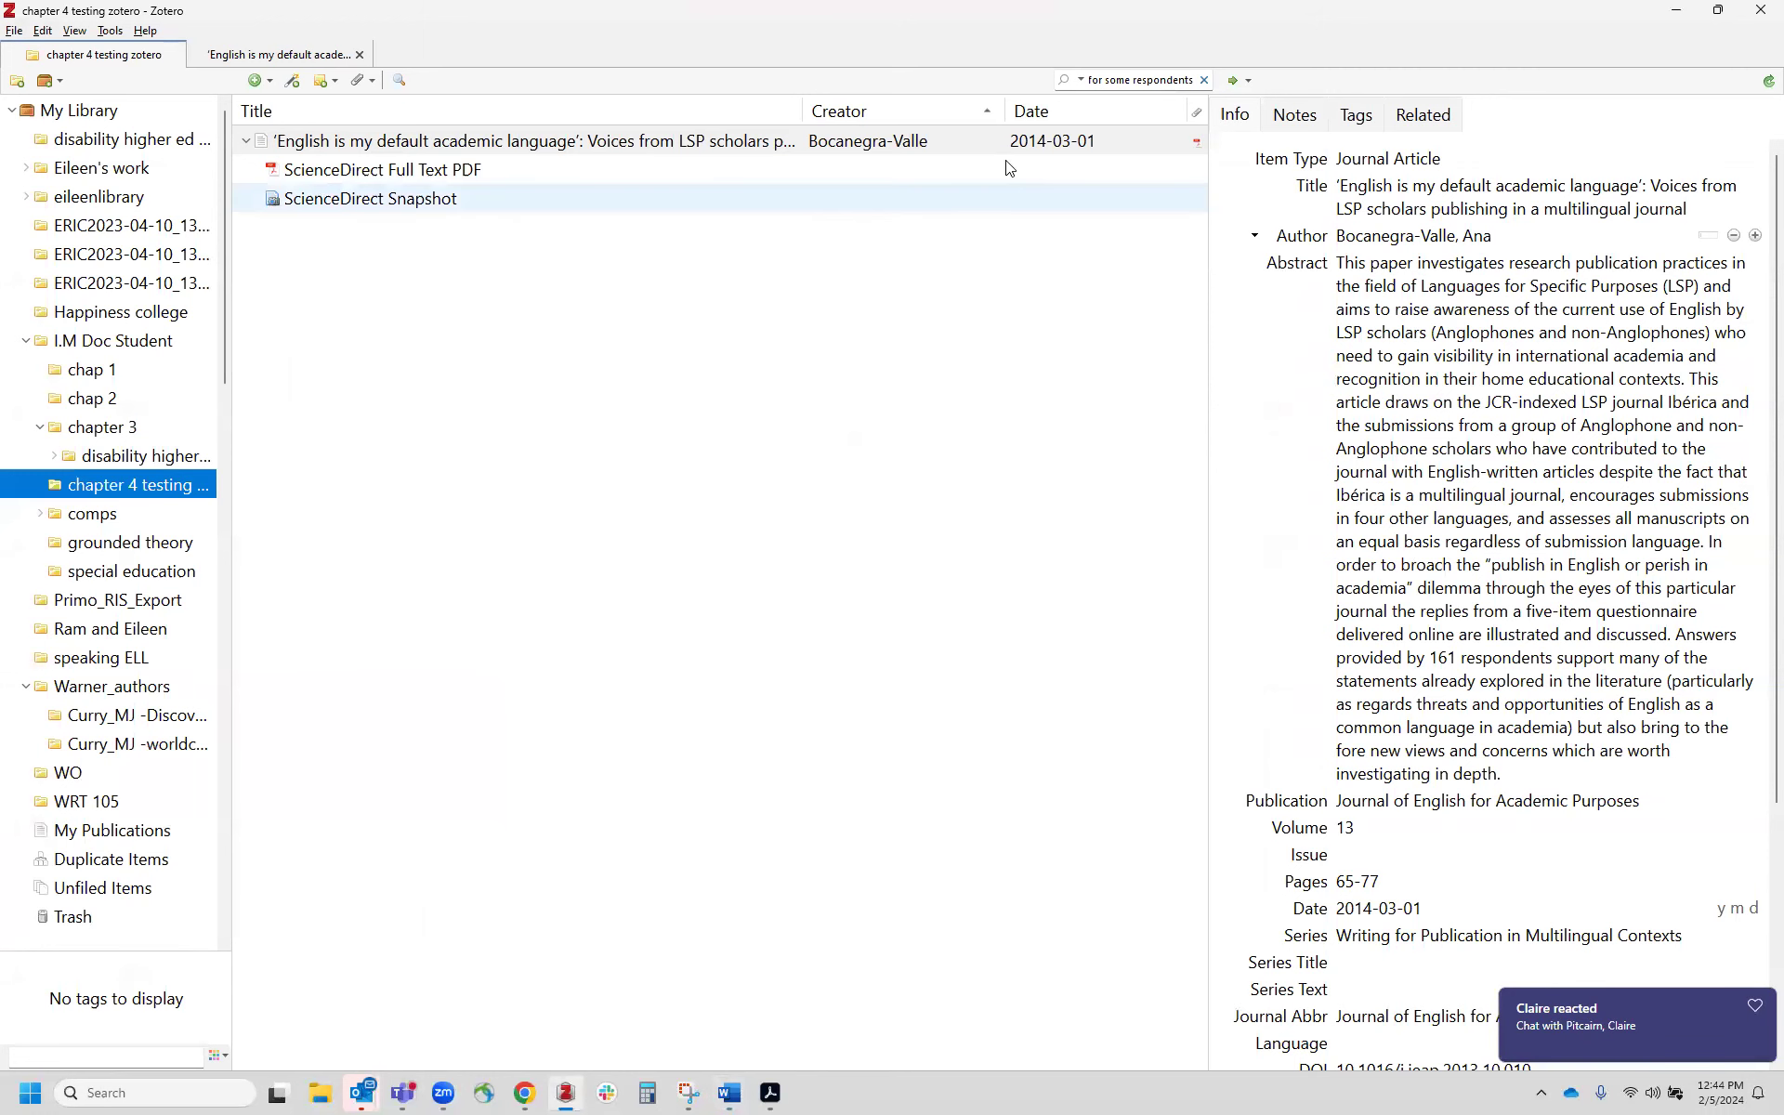
click(1204, 82)
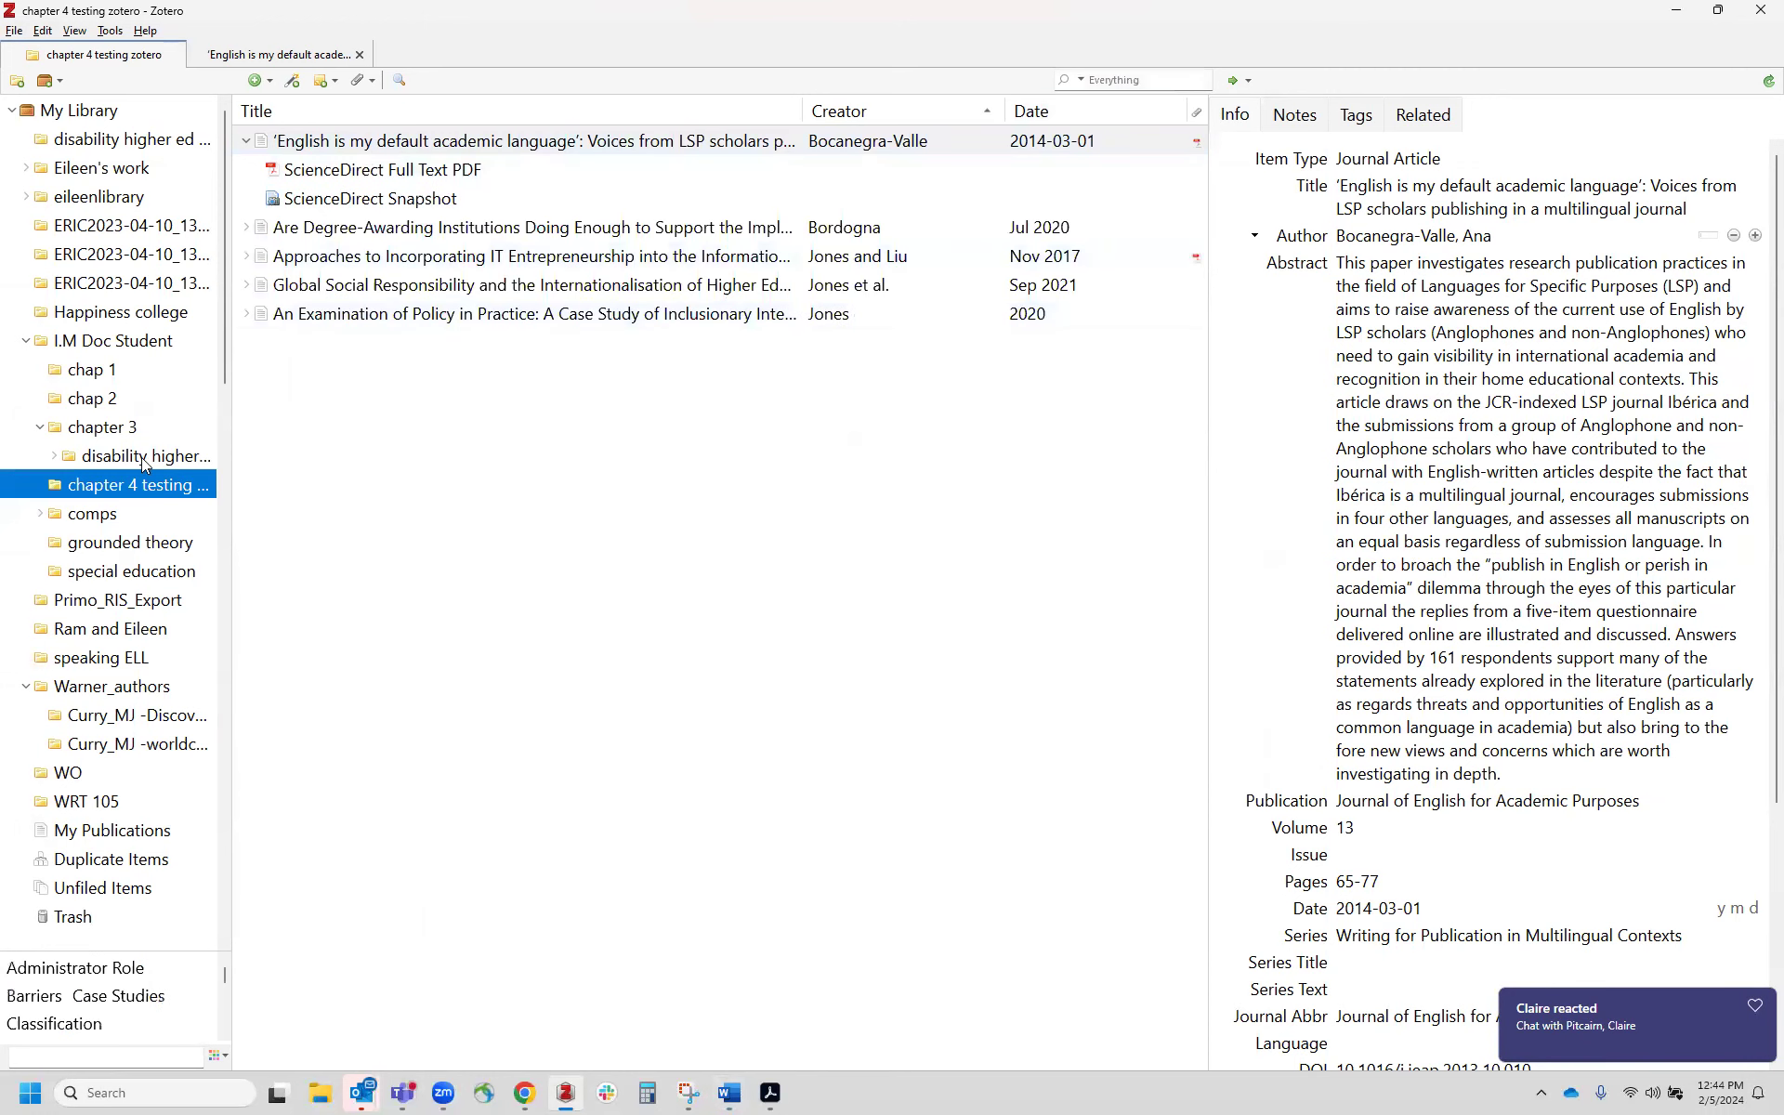
click(548, 232)
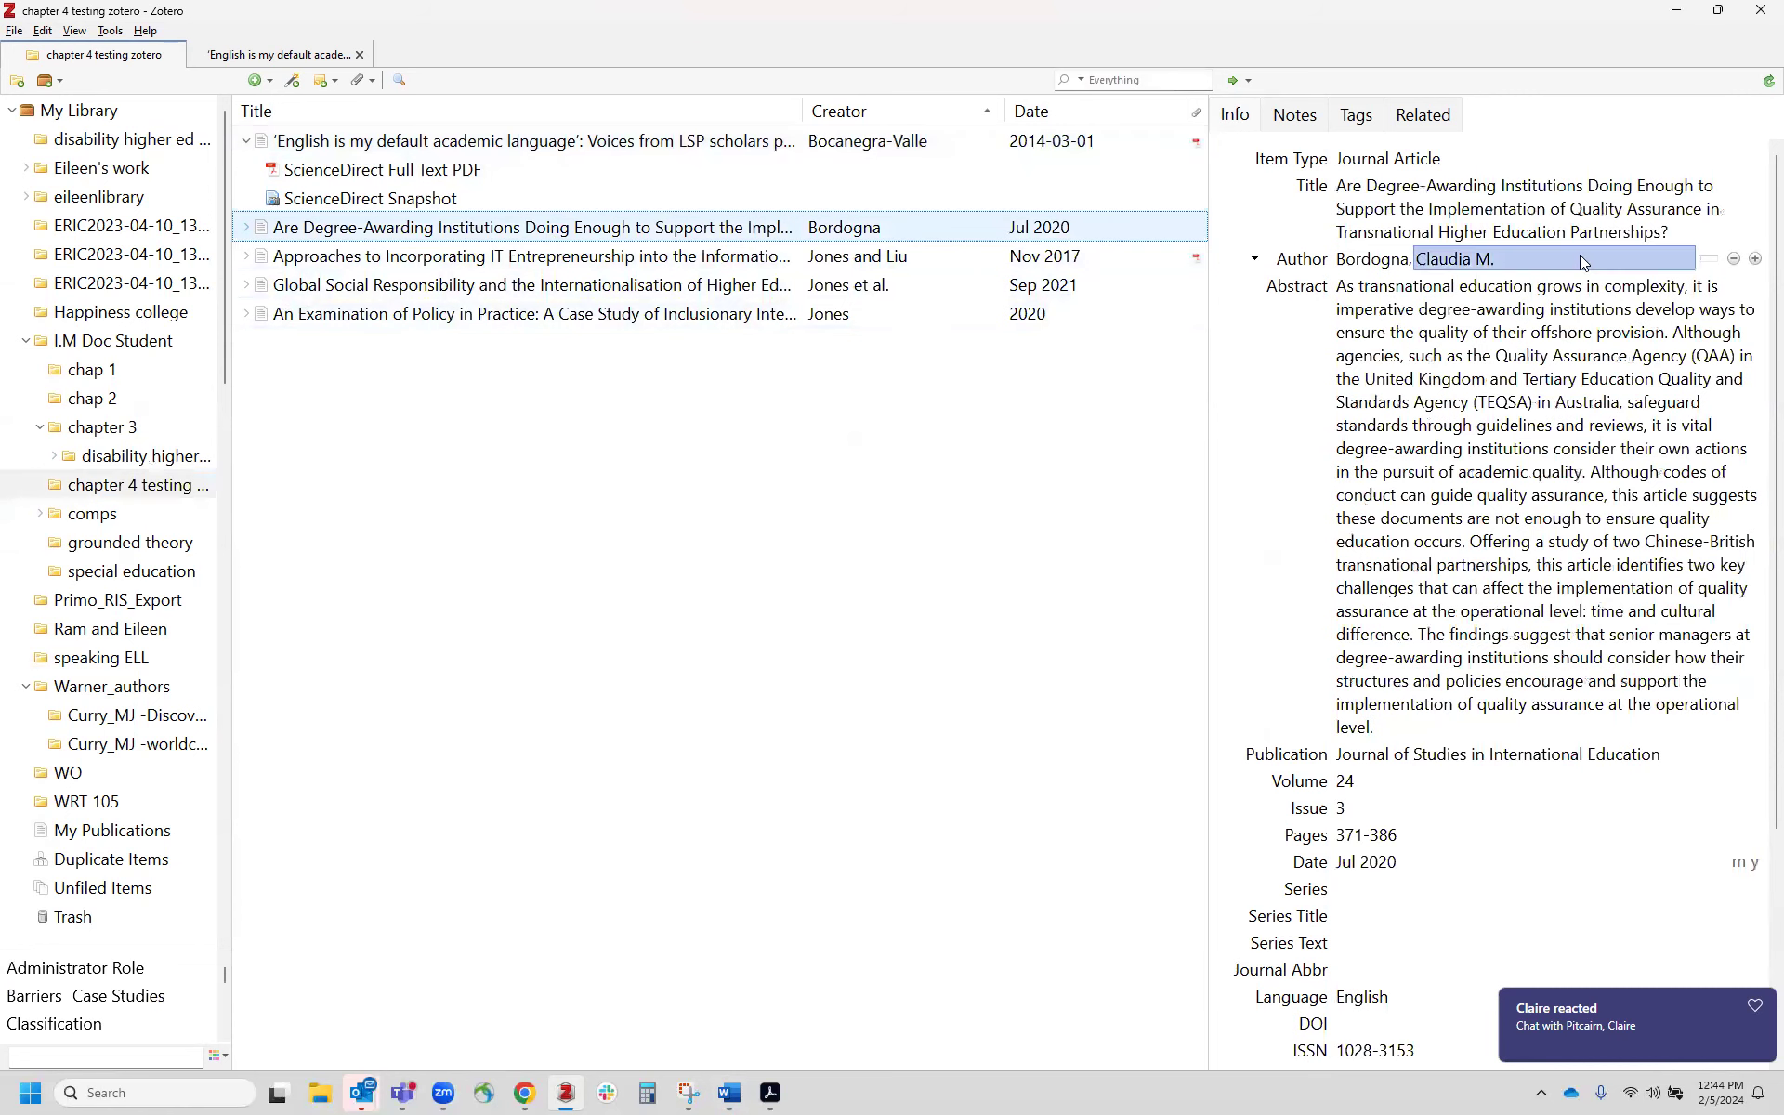
click(1594, 212)
right_click(1600, 210)
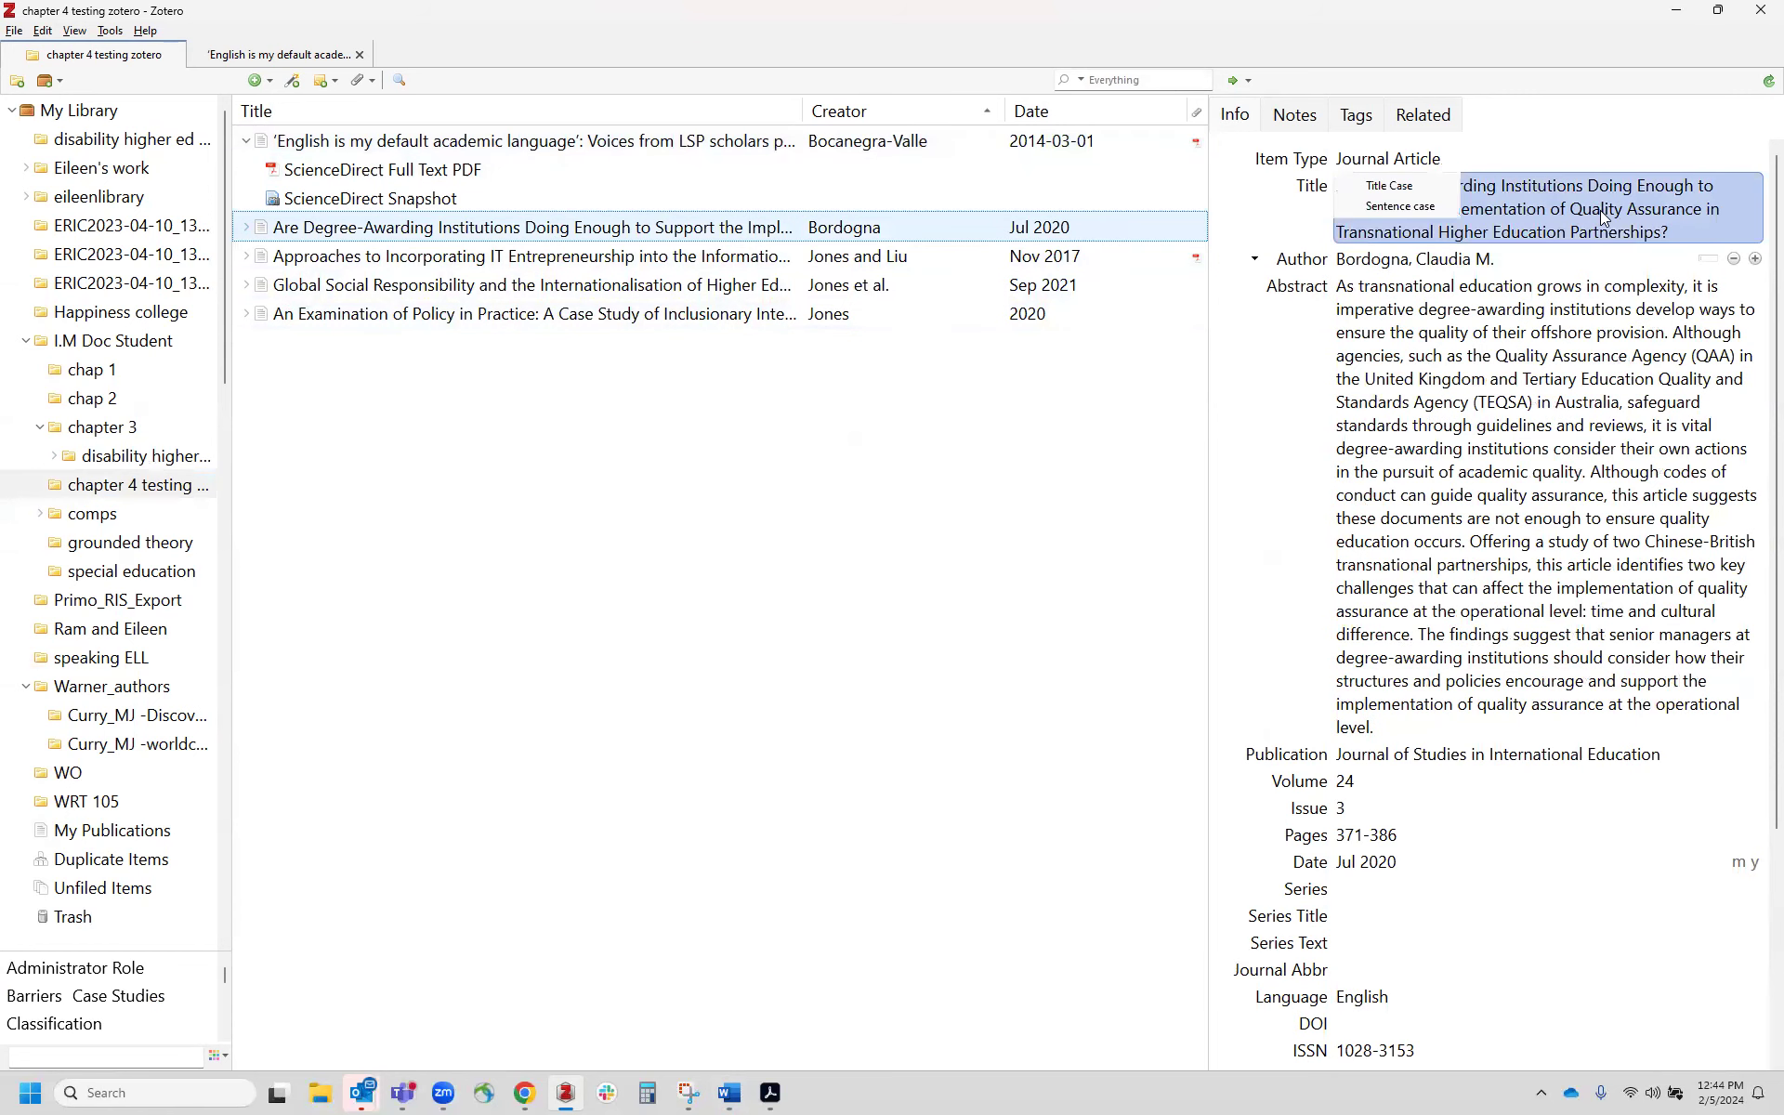
click(1418, 208)
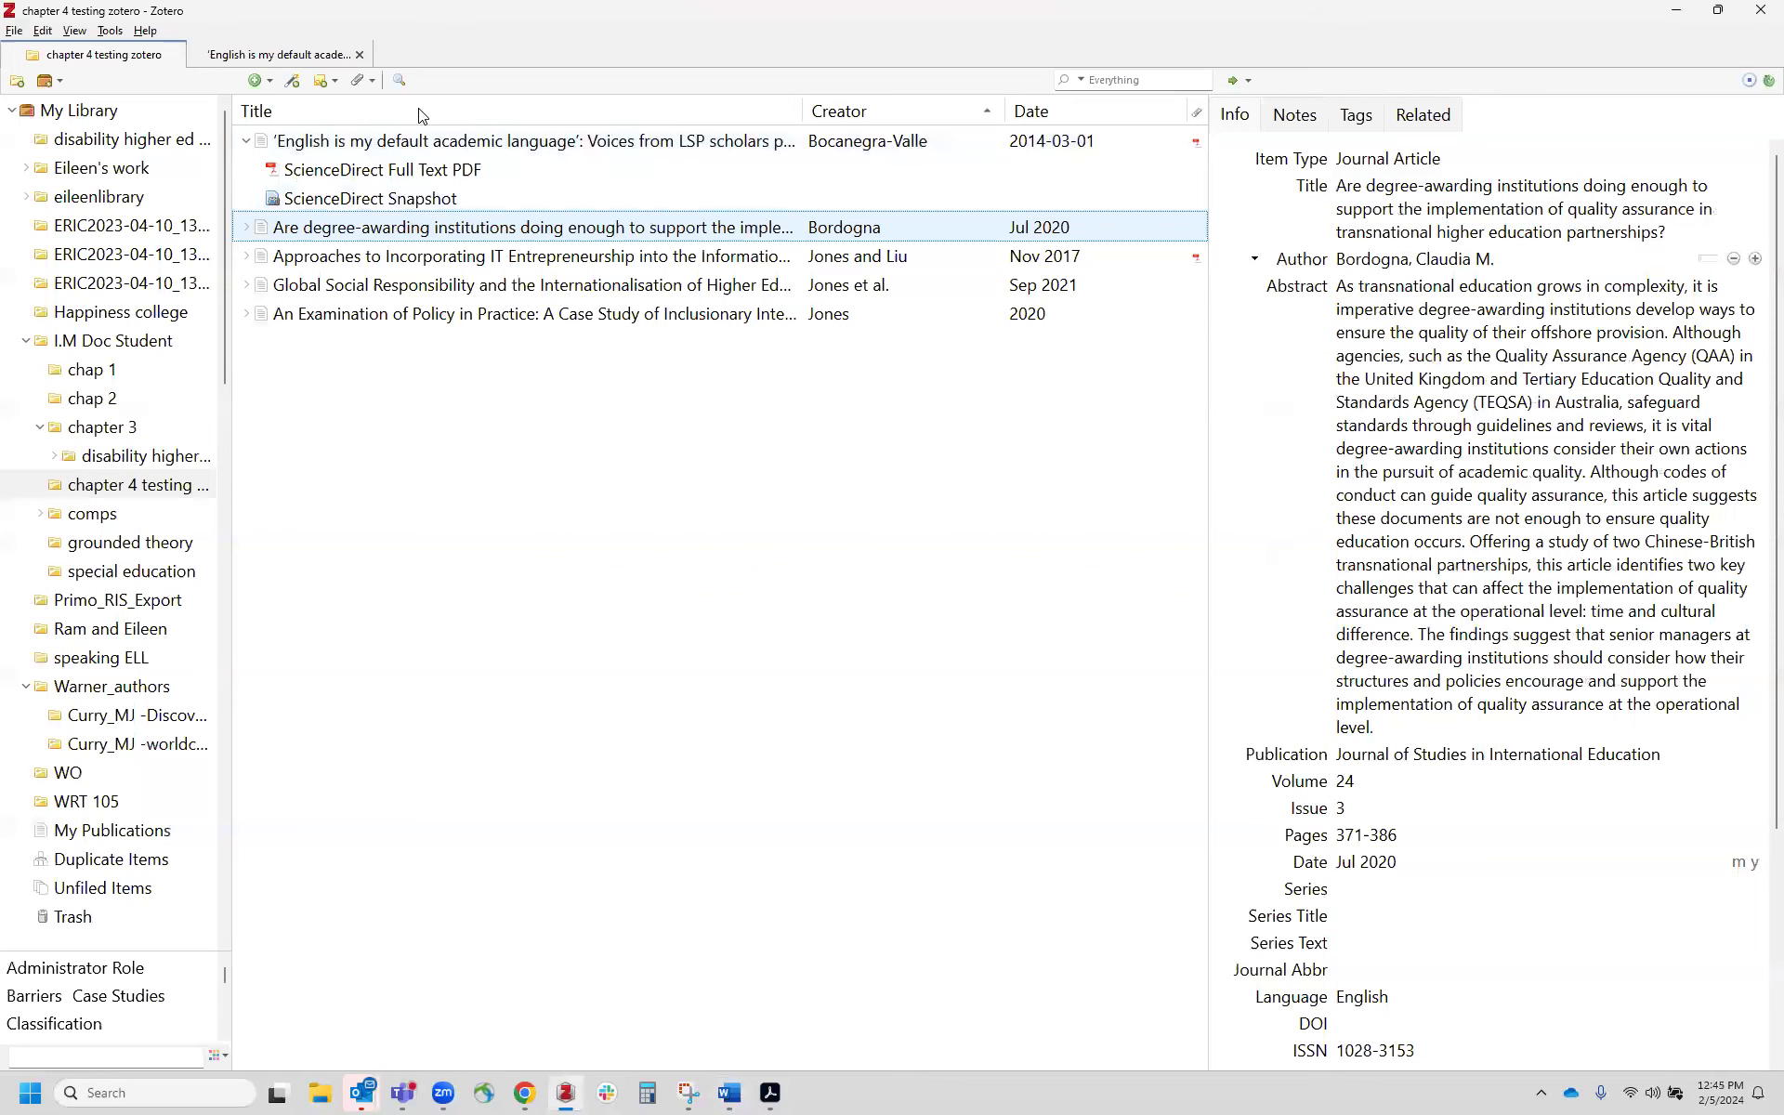
Step: Return to the Word document and refresh the Zotero citations and bibliography
click(729, 1091)
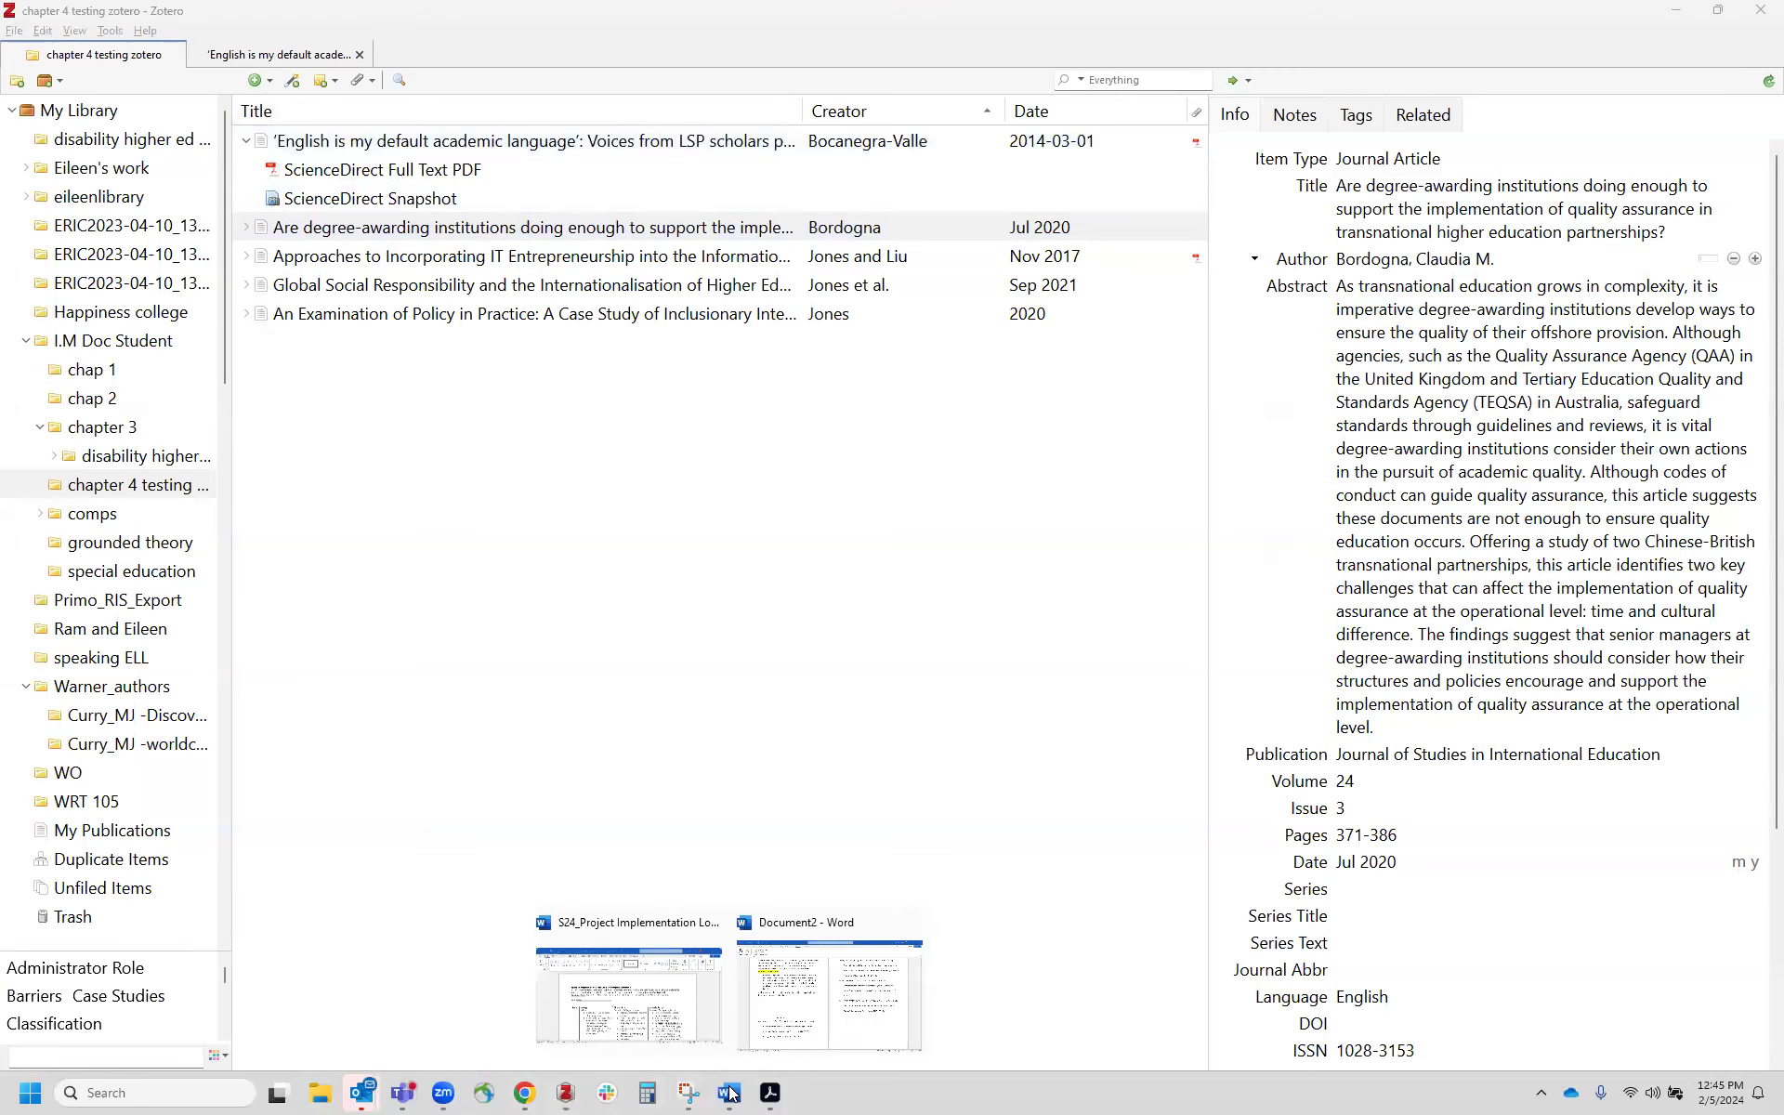
click(760, 1022)
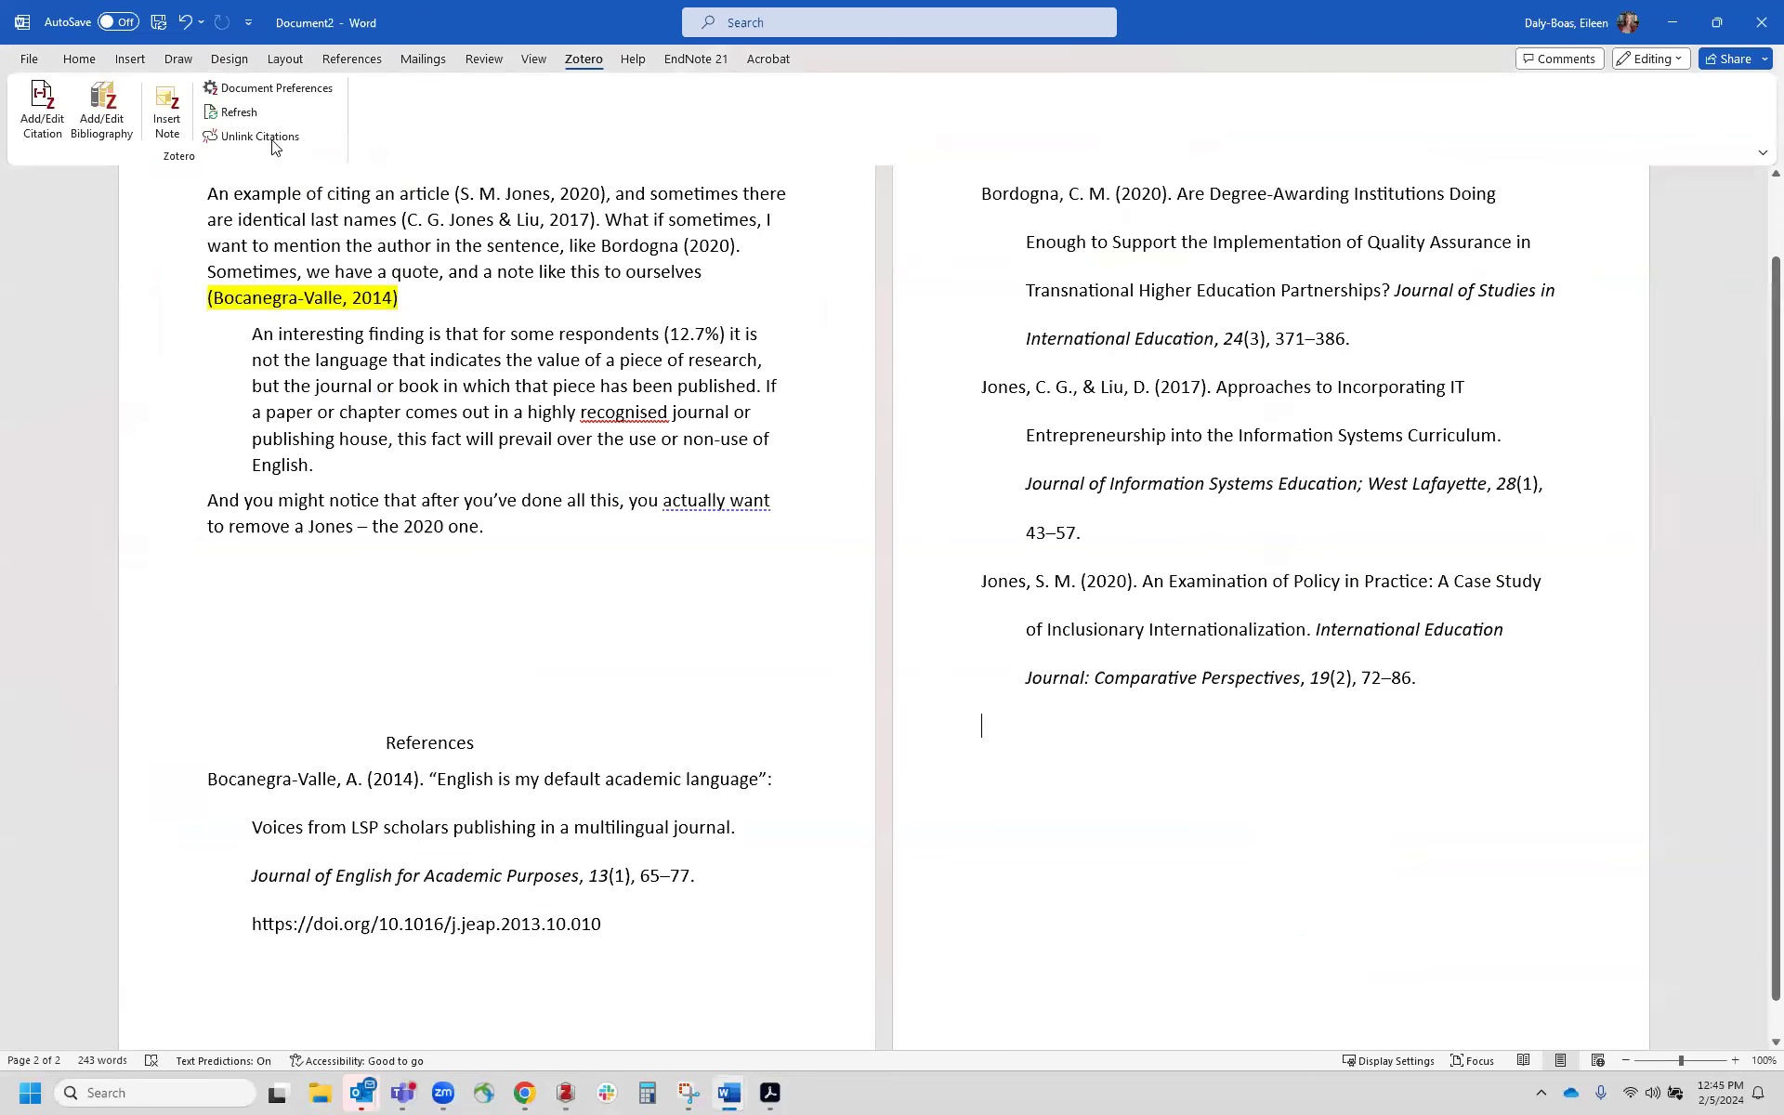
click(249, 113)
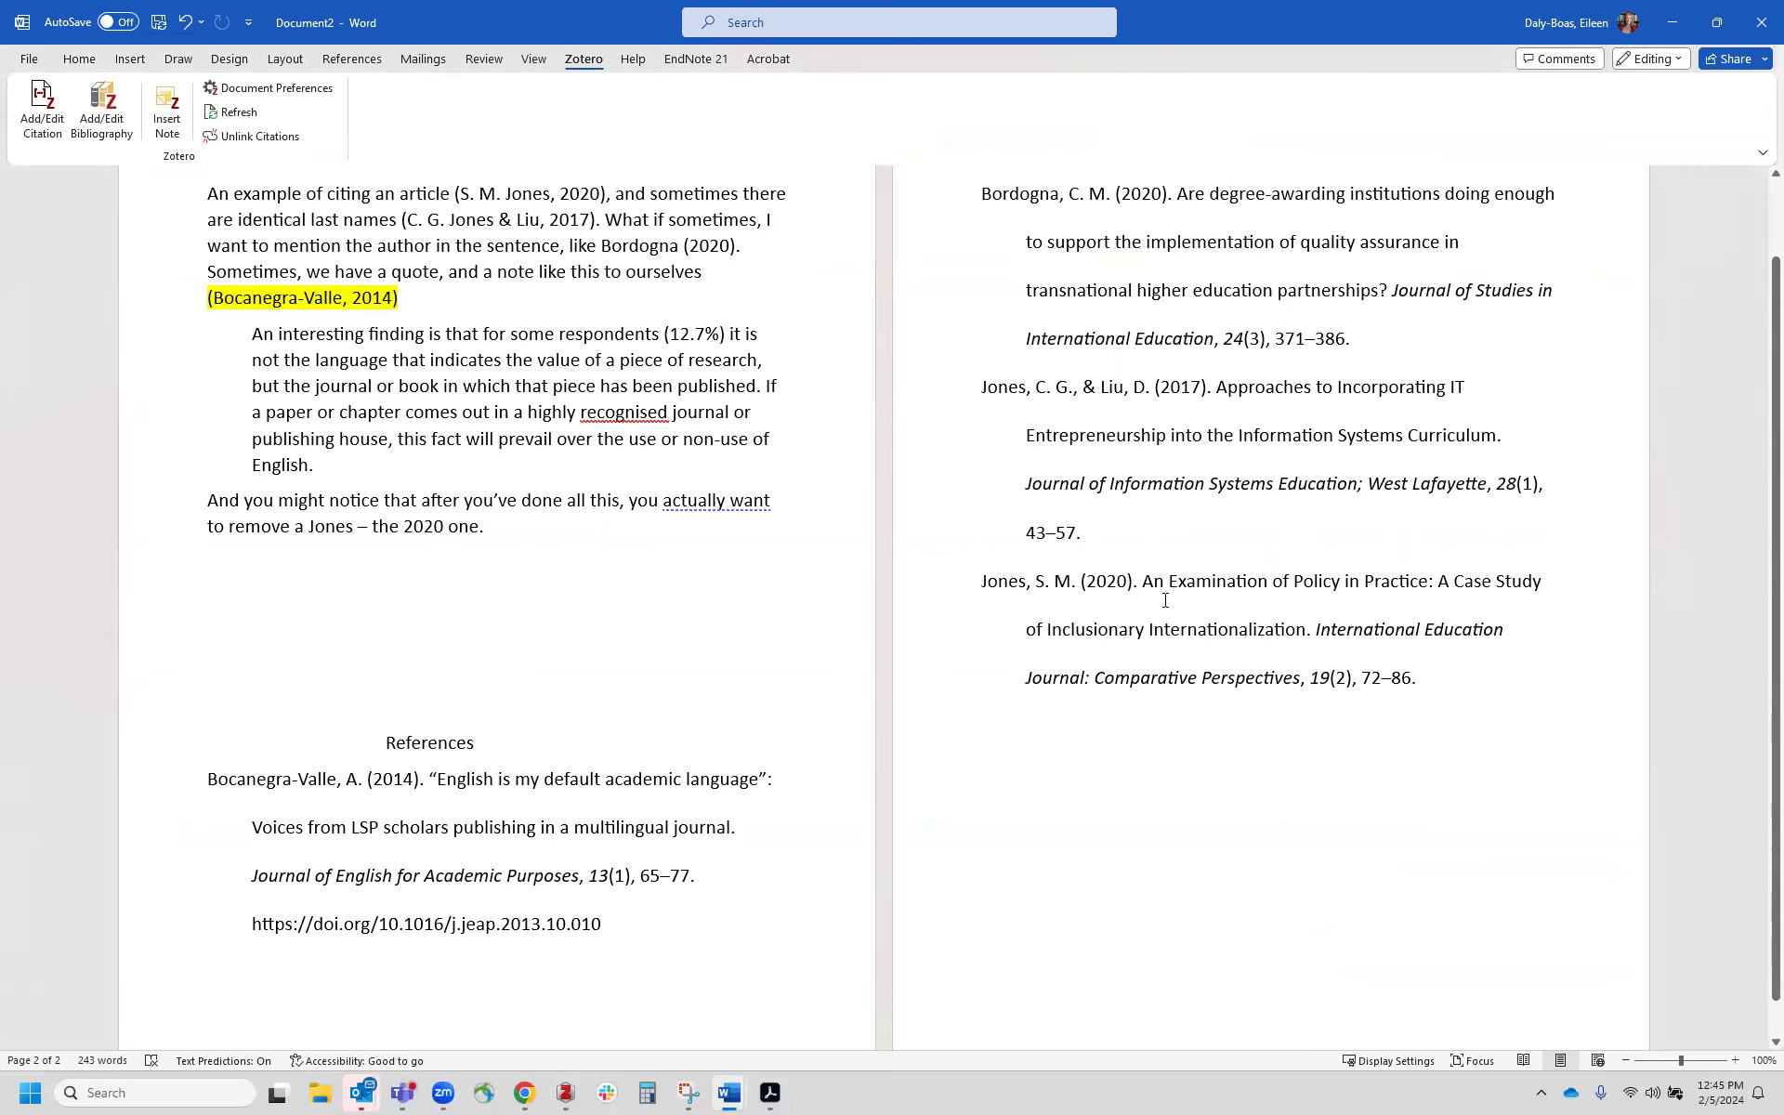
Step: Delete the (S. M. Jones, 2020) citation from the first sentence and refresh the citations
click(406, 529)
drag(595, 196, 455, 194)
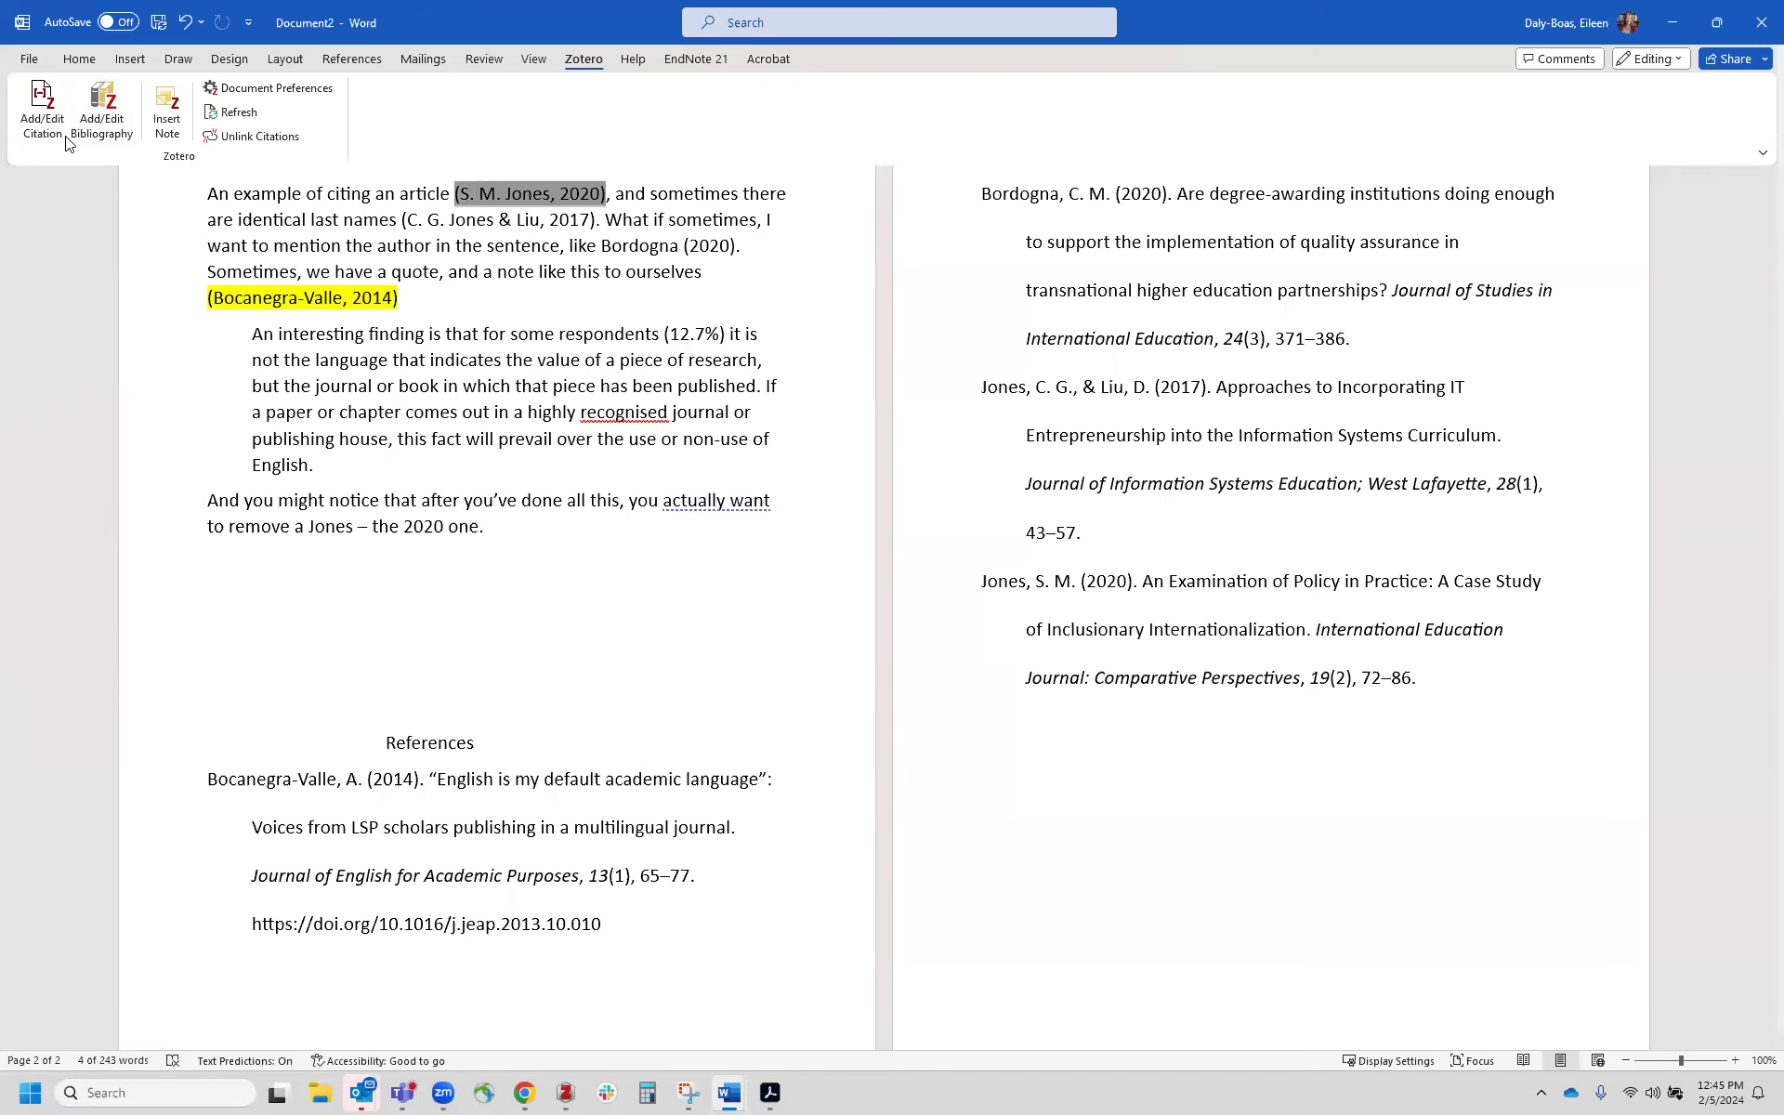
key(Delete)
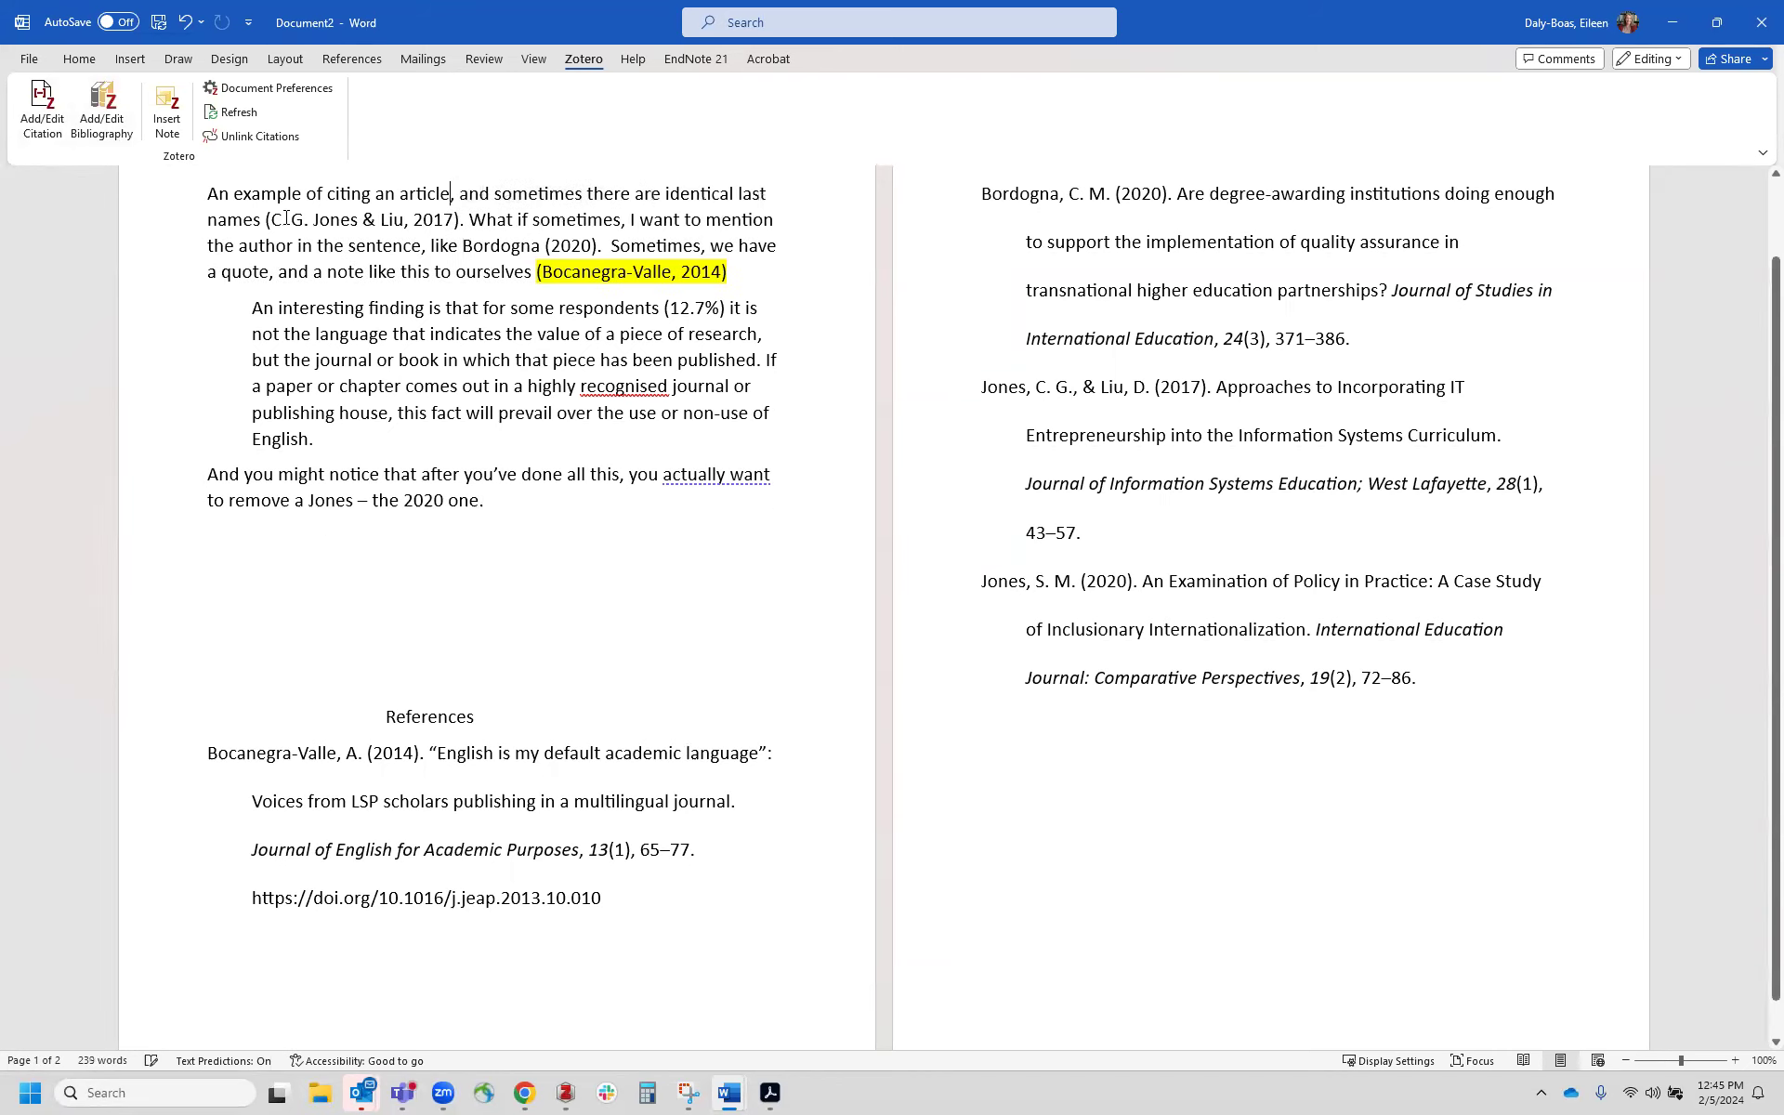
click(258, 116)
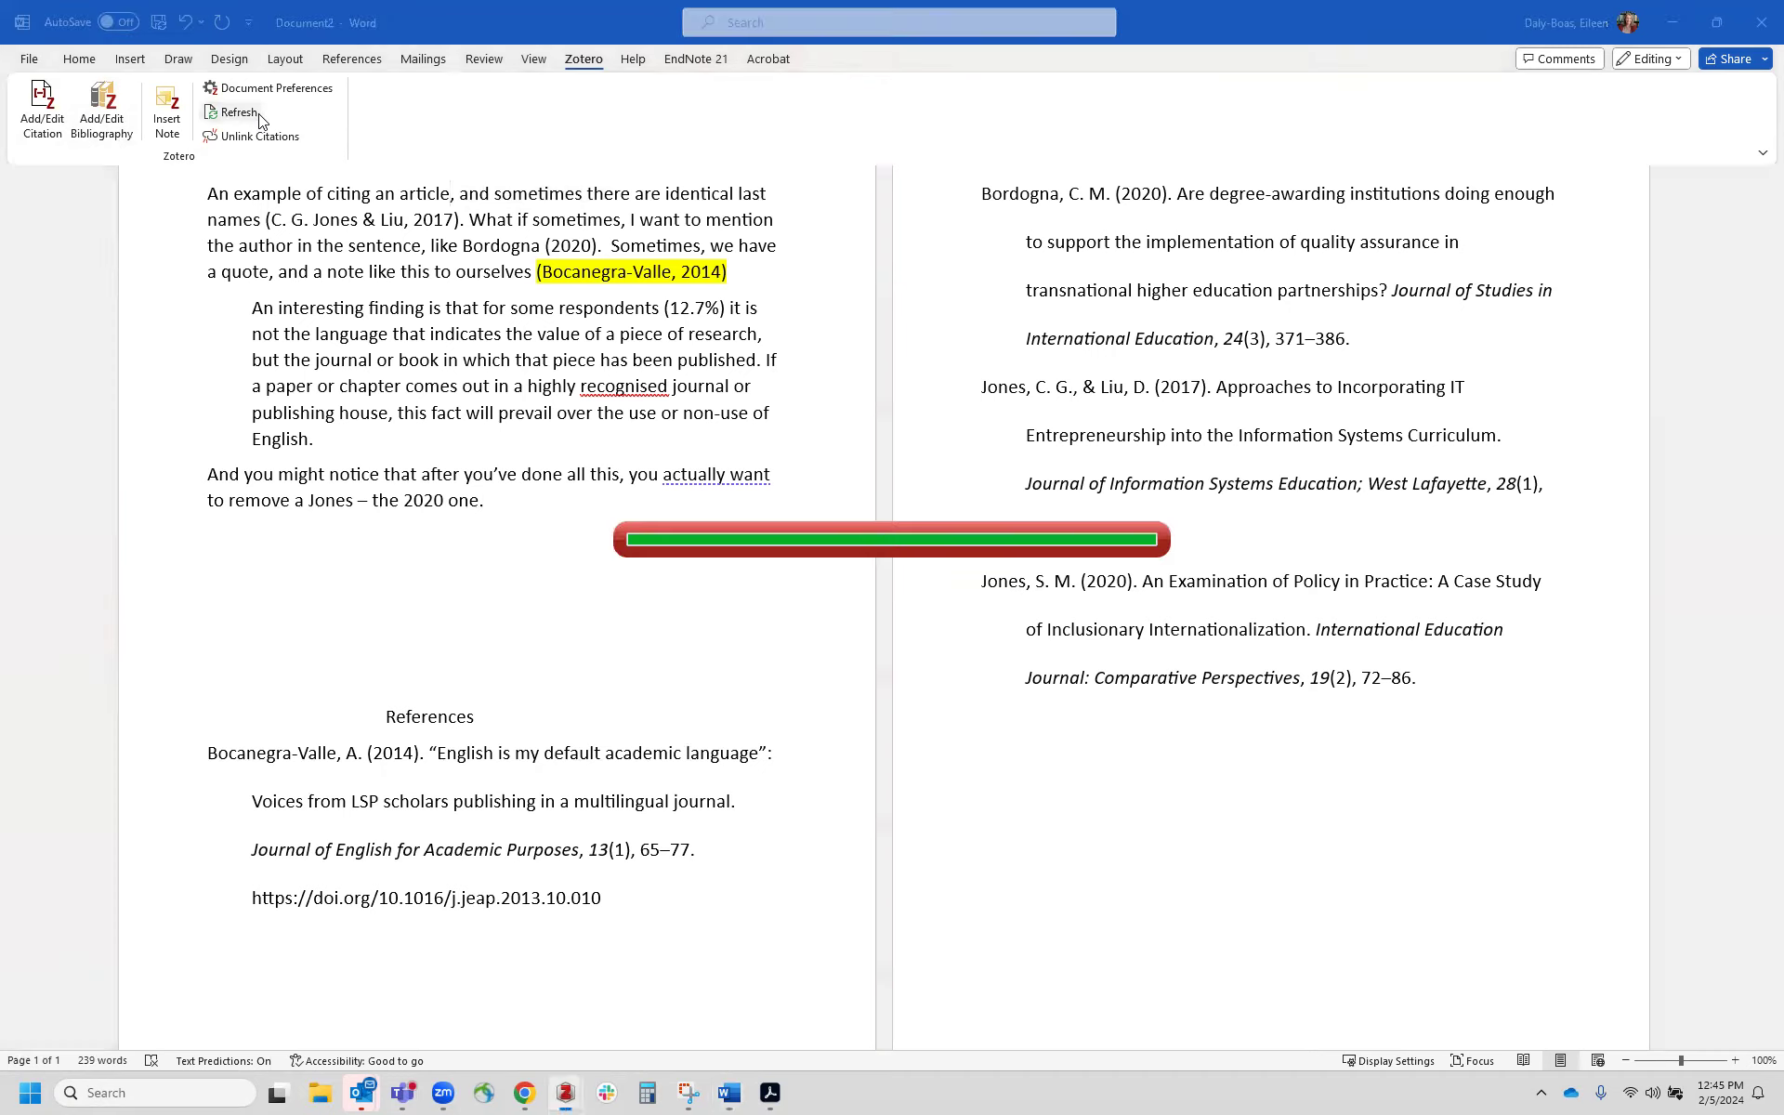